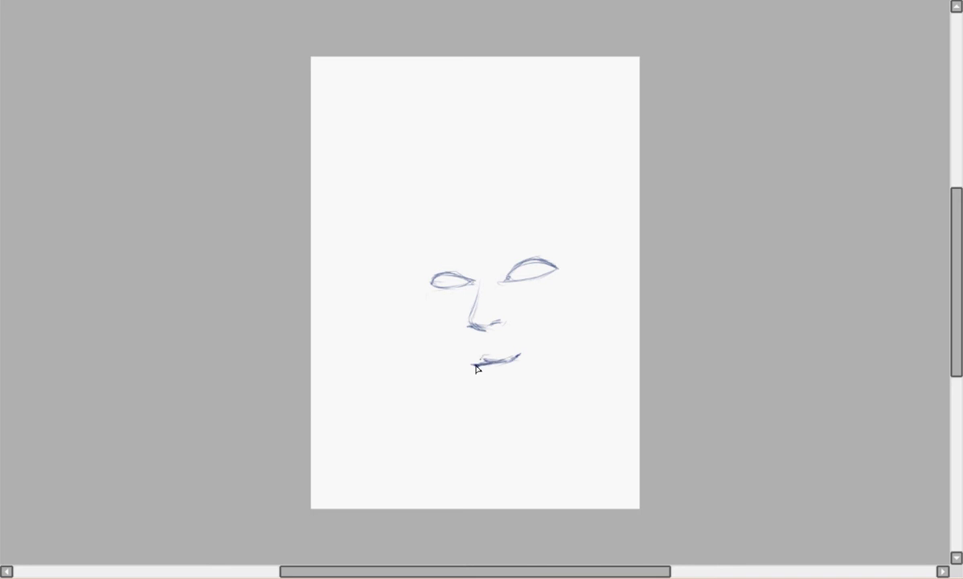
Rework the mouth and outline the face with a pointed chin and an ear beside the larger eye.
{"action": "left_click_drag", "start_coordinate": [474, 361], "coordinate": [512, 353]}
{"action": "key", "text": "ctrl+z"}
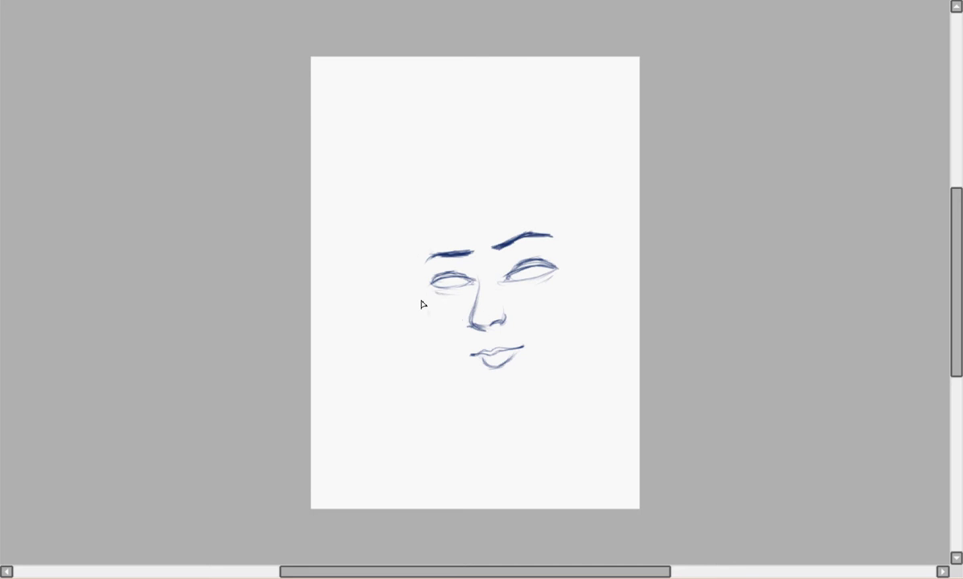
{"action": "mouse_move", "coordinate": [423, 269]}
{"action": "left_mouse_down"}
{"action": "mouse_move", "coordinate": [500, 394]}
{"action": "mouse_move", "coordinate": [574, 296]}
{"action": "left_mouse_up"}
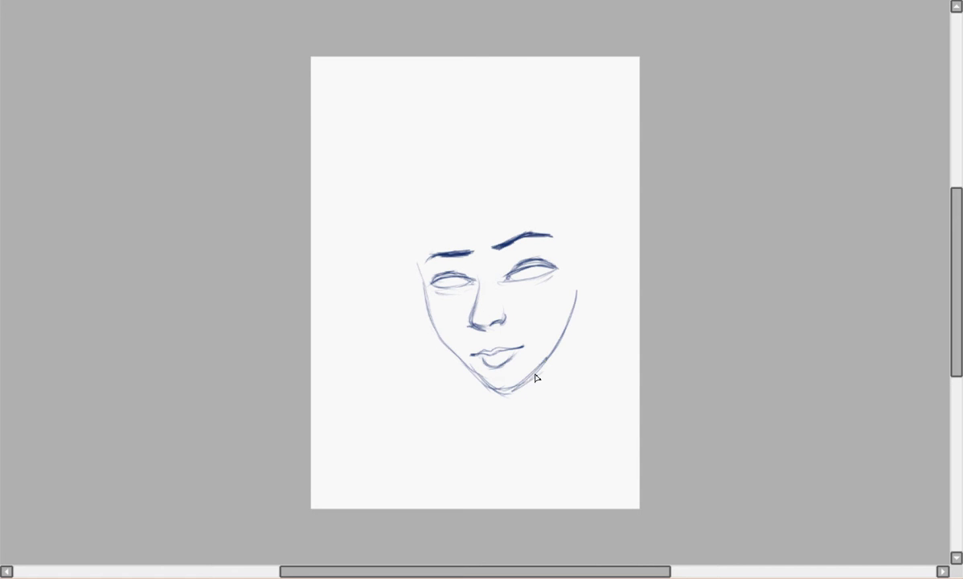
{"action": "left_click_drag", "start_coordinate": [580, 242], "coordinate": [572, 303]}
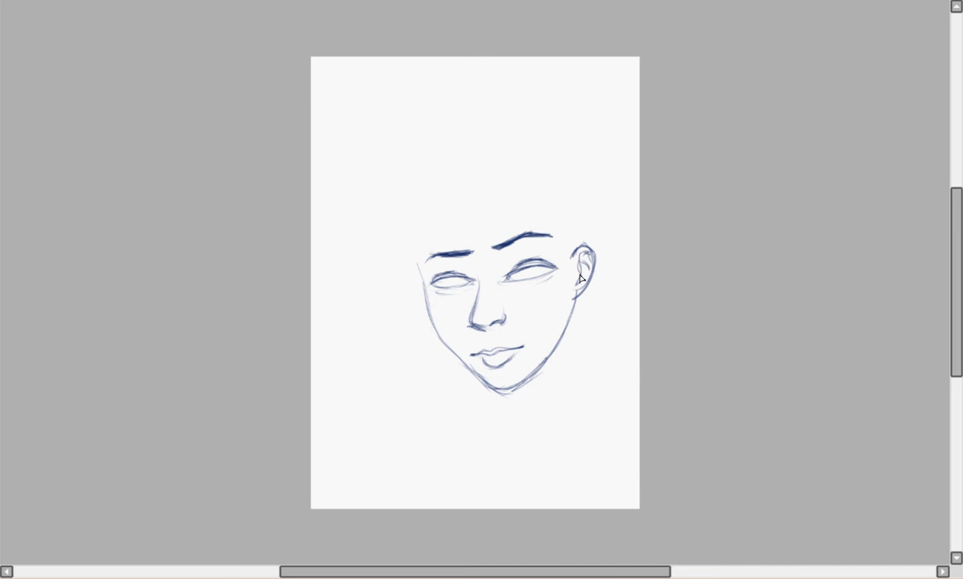
Sketch the hair around the head with swept bangs and a braided hairline, plus the neck and shoulders.
{"action": "mouse_move", "coordinate": [438, 228]}
{"action": "left_mouse_down"}
{"action": "mouse_move", "coordinate": [425, 203]}
{"action": "mouse_move", "coordinate": [460, 215]}
{"action": "mouse_move", "coordinate": [438, 202]}
{"action": "left_mouse_up"}
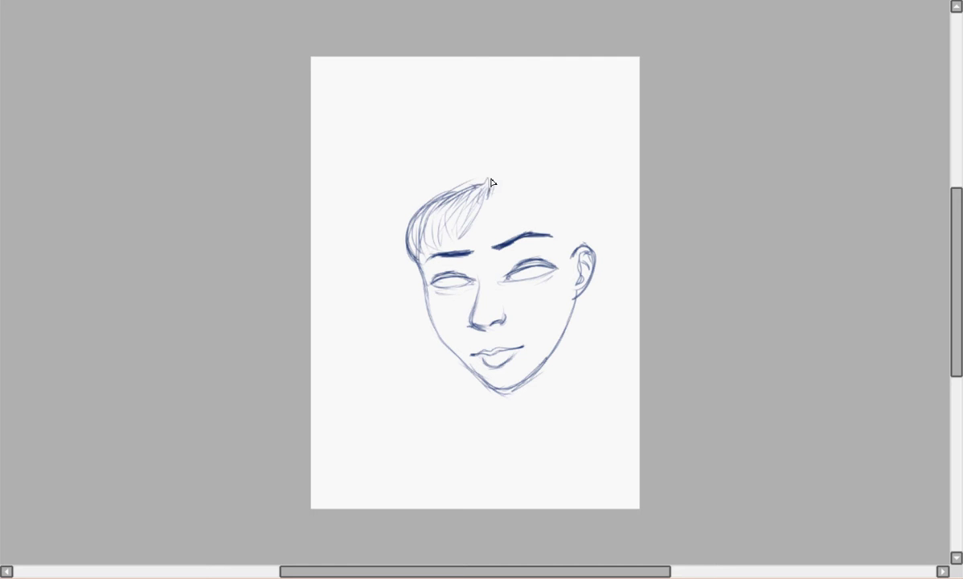
{"action": "mouse_move", "coordinate": [538, 180]}
{"action": "left_mouse_down"}
{"action": "mouse_move", "coordinate": [500, 193]}
{"action": "mouse_move", "coordinate": [566, 232]}
{"action": "left_mouse_up"}
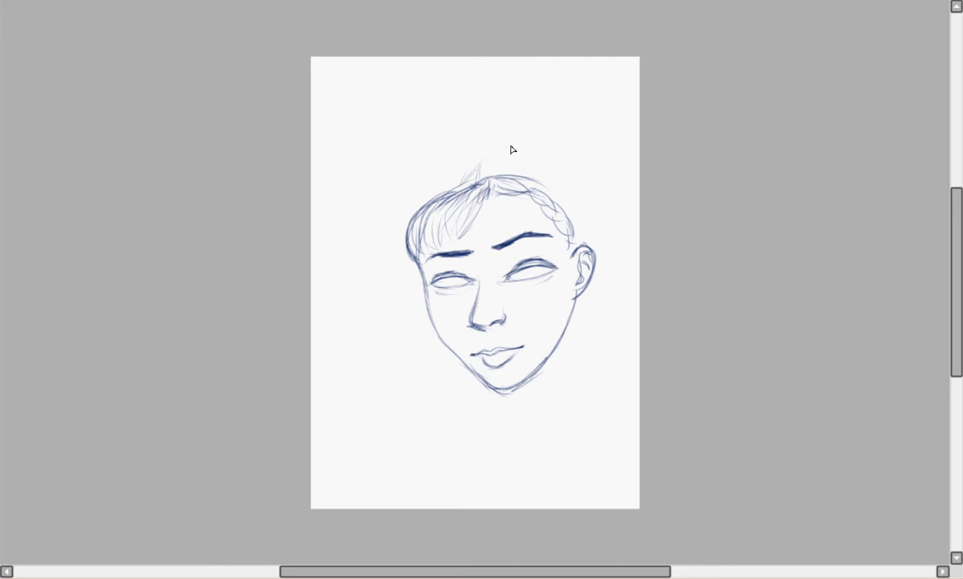
{"action": "mouse_move", "coordinate": [511, 150]}
{"action": "left_mouse_down"}
{"action": "mouse_move", "coordinate": [536, 170]}
{"action": "mouse_move", "coordinate": [449, 190]}
{"action": "mouse_move", "coordinate": [594, 219]}
{"action": "mouse_move", "coordinate": [546, 191]}
{"action": "mouse_move", "coordinate": [571, 239]}
{"action": "left_mouse_up"}
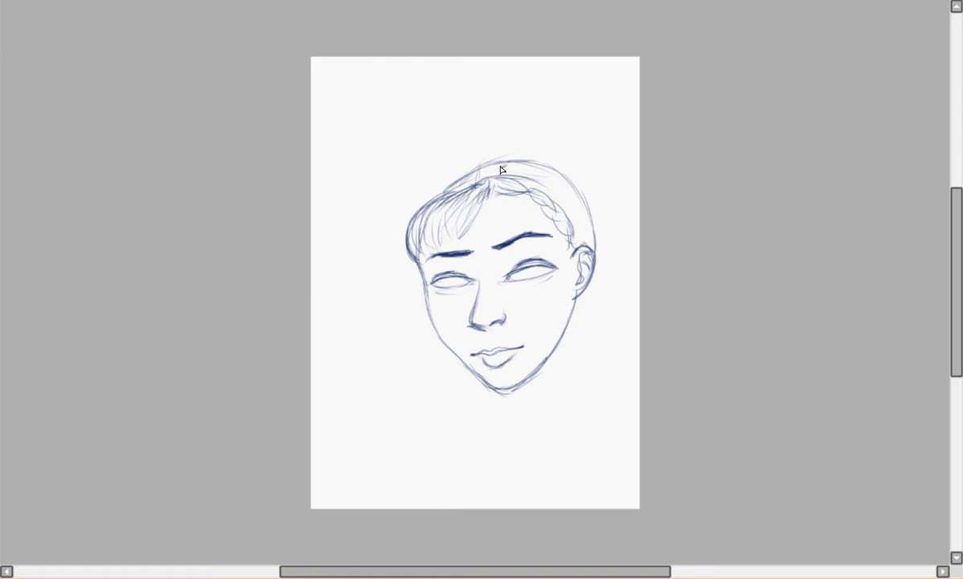
{"action": "mouse_move", "coordinate": [484, 189]}
{"action": "left_mouse_down"}
{"action": "mouse_move", "coordinate": [500, 486]}
{"action": "mouse_move", "coordinate": [599, 300]}
{"action": "mouse_move", "coordinate": [562, 447]}
{"action": "mouse_move", "coordinate": [573, 176]}
{"action": "mouse_move", "coordinate": [599, 253]}
{"action": "mouse_move", "coordinate": [434, 339]}
{"action": "mouse_move", "coordinate": [440, 361]}
{"action": "mouse_move", "coordinate": [408, 406]}
{"action": "mouse_move", "coordinate": [458, 426]}
{"action": "mouse_move", "coordinate": [578, 441]}
{"action": "mouse_move", "coordinate": [571, 399]}
{"action": "mouse_move", "coordinate": [429, 489]}
{"action": "mouse_move", "coordinate": [639, 463]}
{"action": "left_mouse_up"}
{"action": "left_click_drag", "start_coordinate": [441, 201], "coordinate": [399, 234]}
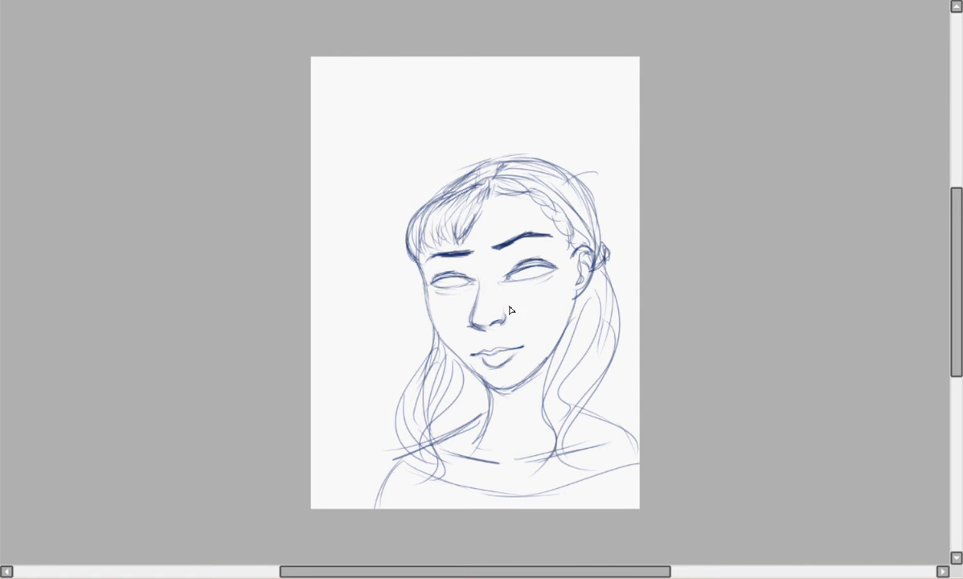
Add wavy strands to the loose hair on both sides of the neck and darken the braid.
{"action": "left_click_drag", "start_coordinate": [595, 286], "coordinate": [569, 414]}
{"action": "left_click_drag", "start_coordinate": [445, 355], "coordinate": [412, 407]}
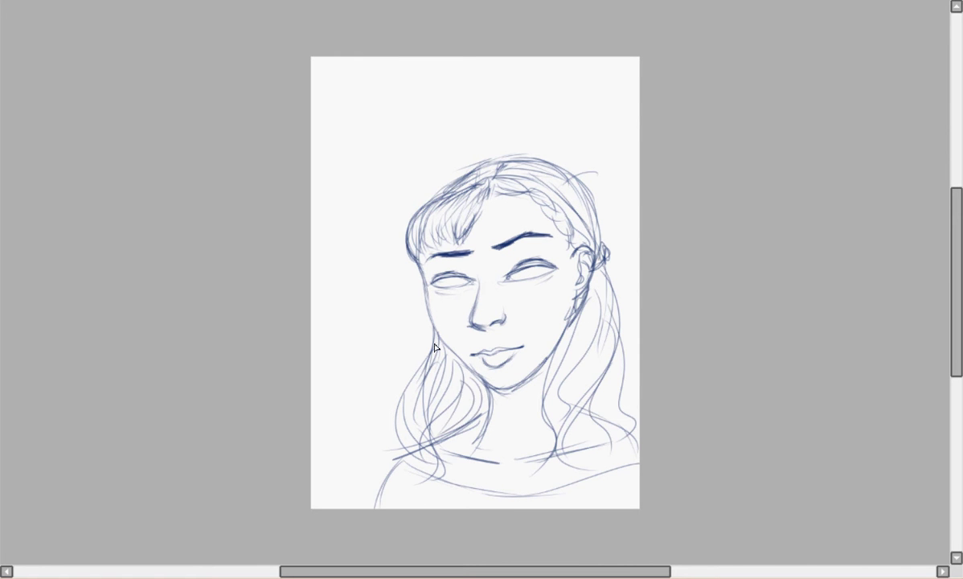
{"action": "left_click_drag", "start_coordinate": [411, 322], "coordinate": [371, 408]}
{"action": "left_click_drag", "start_coordinate": [591, 260], "coordinate": [572, 381]}
{"action": "left_click_drag", "start_coordinate": [462, 170], "coordinate": [518, 195]}
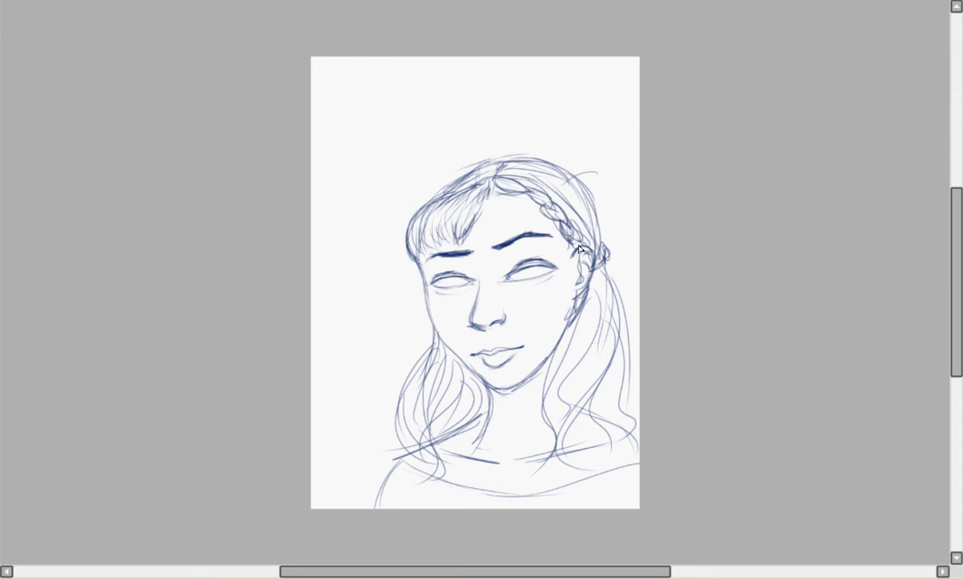
Select and slightly shrink the eye nearest the ear, and move the mouth a little closer to the nose.
{"action": "mouse_move", "coordinate": [497, 284]}
{"action": "left_mouse_down"}
{"action": "mouse_move", "coordinate": [531, 294]}
{"action": "mouse_move", "coordinate": [555, 288]}
{"action": "mouse_move", "coordinate": [536, 278]}
{"action": "mouse_move", "coordinate": [557, 253]}
{"action": "mouse_move", "coordinate": [557, 280]}
{"action": "left_mouse_up"}
{"action": "key", "text": "ctrl+t"}
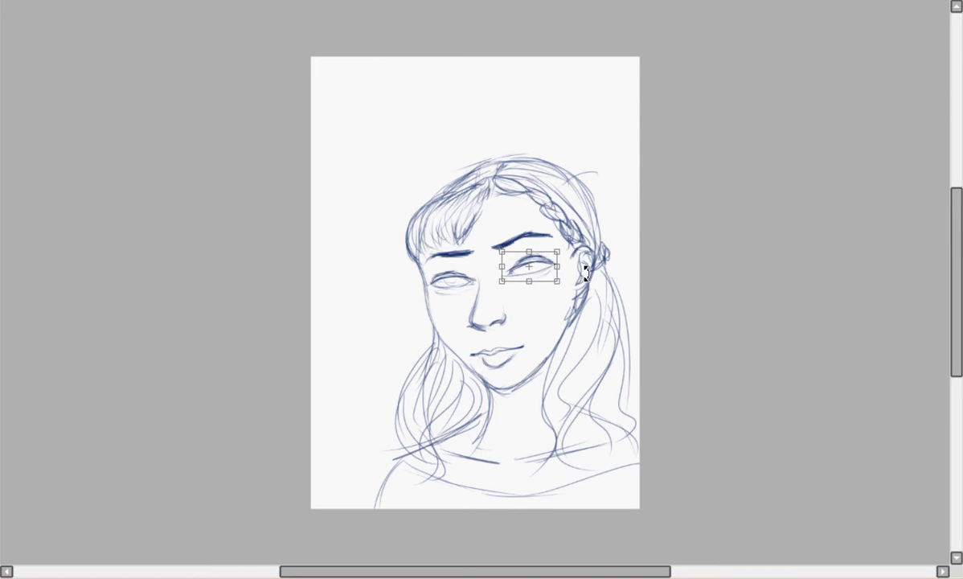
{"action": "key", "text": "Return"}
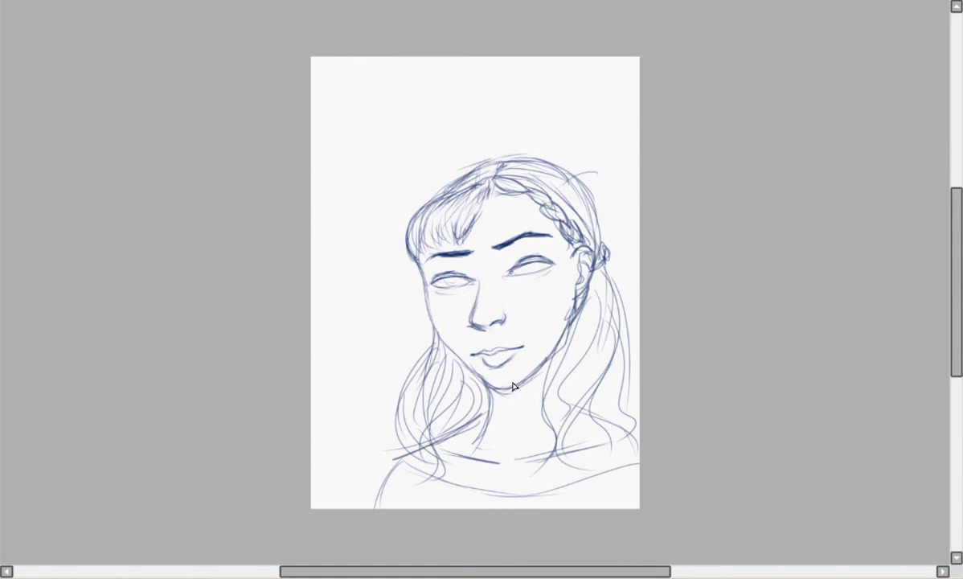
{"action": "mouse_move", "coordinate": [473, 344]}
{"action": "left_mouse_down"}
{"action": "mouse_move", "coordinate": [519, 340]}
{"action": "mouse_move", "coordinate": [507, 368]}
{"action": "left_mouse_up"}
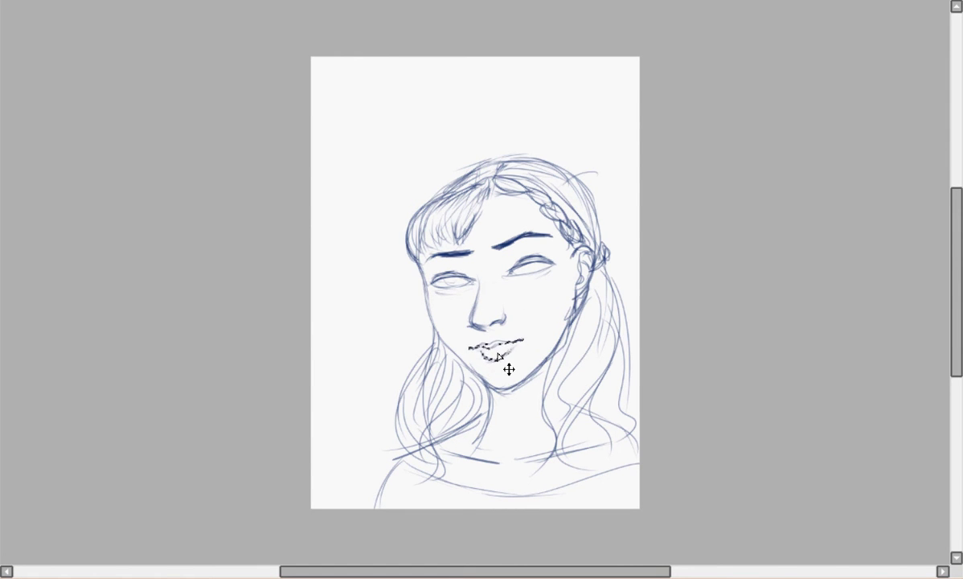
{"action": "key", "text": "ctrl+d"}
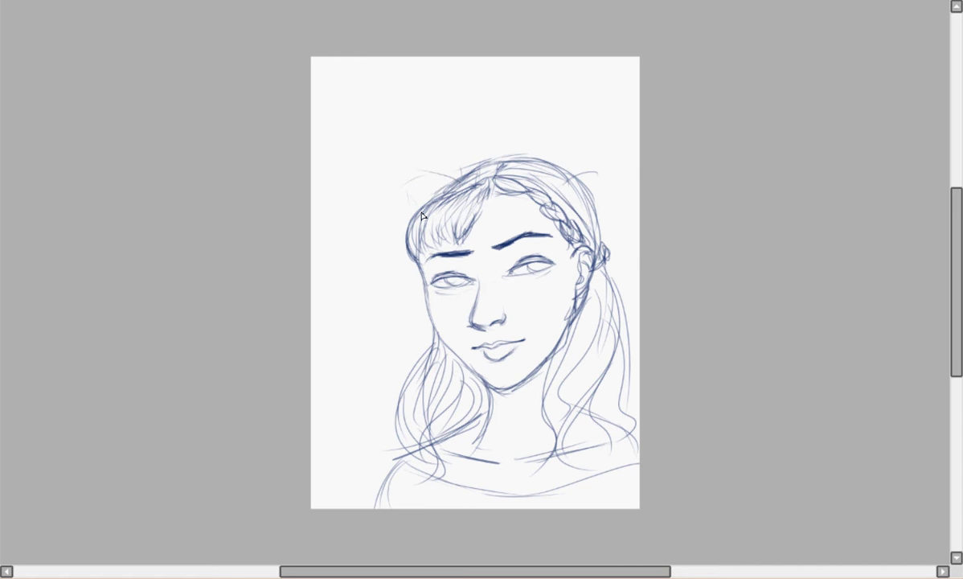
Sketch two floppy bunny ears on top of the head and refine the clothing neckline across the chest.
{"action": "mouse_move", "coordinate": [421, 215]}
{"action": "left_mouse_down"}
{"action": "mouse_move", "coordinate": [378, 200]}
{"action": "mouse_move", "coordinate": [595, 175]}
{"action": "mouse_move", "coordinate": [570, 157]}
{"action": "mouse_move", "coordinate": [511, 150]}
{"action": "mouse_move", "coordinate": [374, 225]}
{"action": "mouse_move", "coordinate": [530, 143]}
{"action": "mouse_move", "coordinate": [575, 102]}
{"action": "left_mouse_up"}
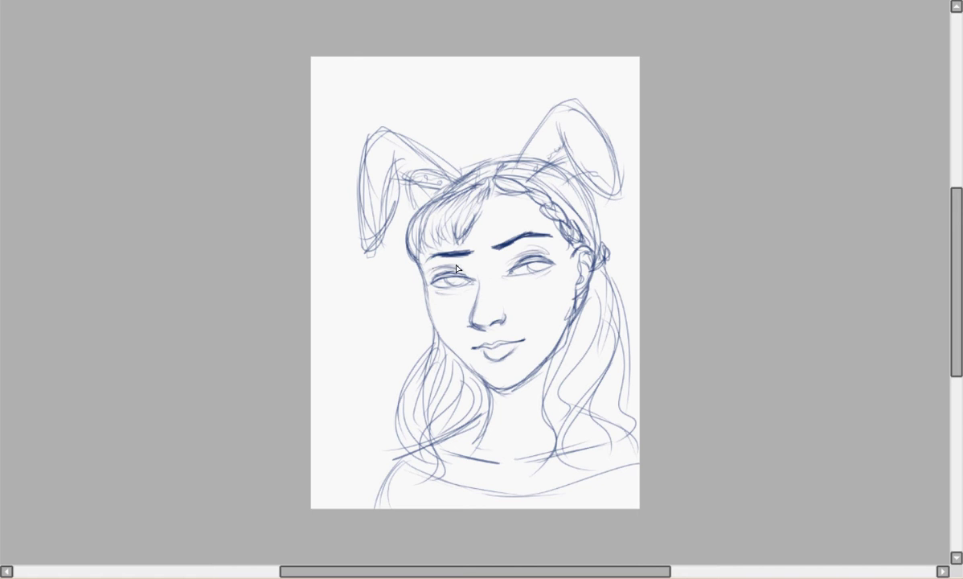
{"action": "mouse_move", "coordinate": [441, 476]}
{"action": "left_mouse_down"}
{"action": "mouse_move", "coordinate": [604, 430]}
{"action": "mouse_move", "coordinate": [448, 492]}
{"action": "mouse_move", "coordinate": [494, 489]}
{"action": "mouse_move", "coordinate": [481, 455]}
{"action": "left_mouse_up"}
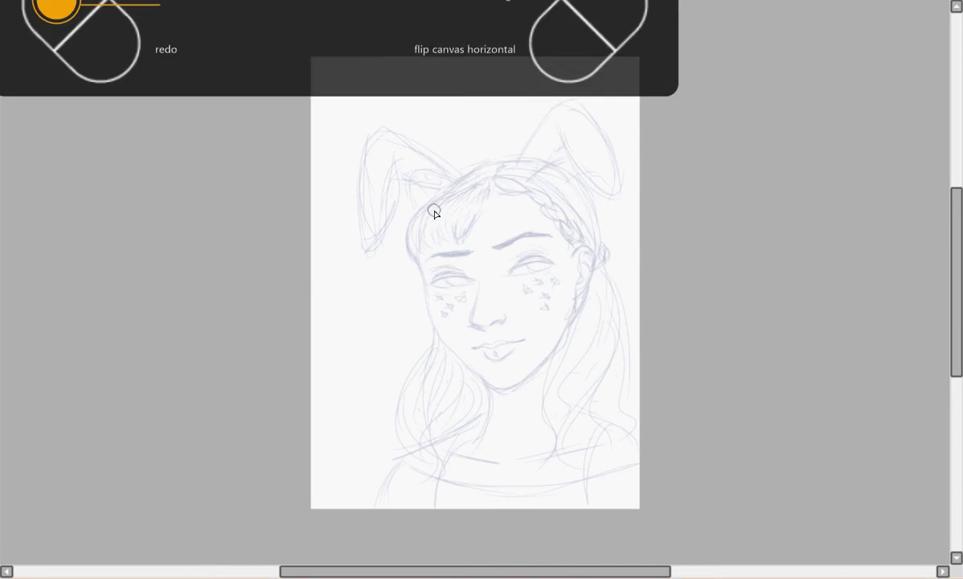
Ink the almond-shaped outlines, inner corners and iris curves of both eyes in black over the faded sketch.
{"action": "key", "text": "ctrl+shift+z"}
{"action": "key", "text": "ctrl+z"}
{"action": "scroll", "coordinate": [448, 271], "scroll_direction": "up", "scroll_amount": 5}
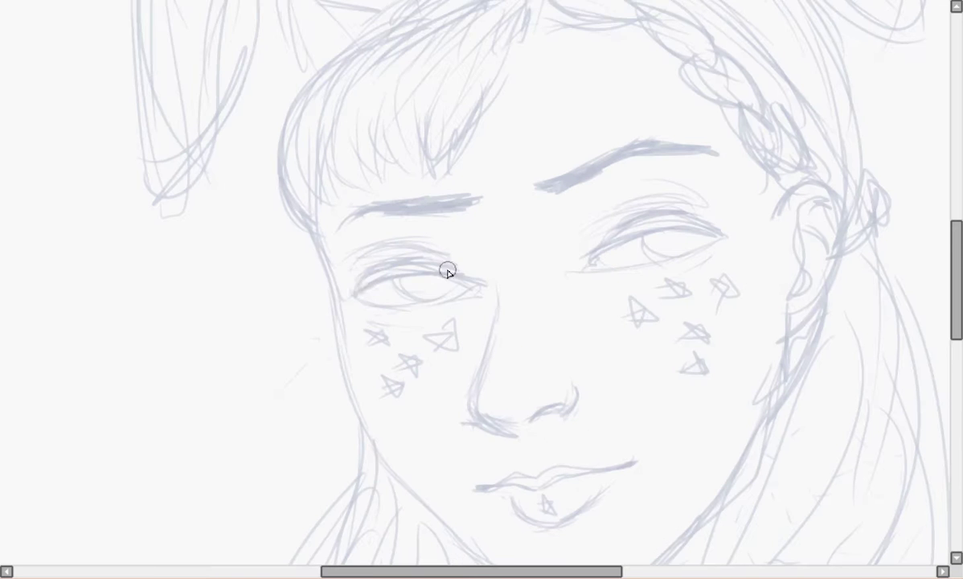
{"action": "mouse_move", "coordinate": [353, 291]}
{"action": "left_mouse_down"}
{"action": "mouse_move", "coordinate": [456, 283]}
{"action": "mouse_move", "coordinate": [451, 300]}
{"action": "mouse_move", "coordinate": [410, 301]}
{"action": "mouse_move", "coordinate": [455, 304]}
{"action": "mouse_move", "coordinate": [395, 300]}
{"action": "mouse_move", "coordinate": [462, 296]}
{"action": "left_mouse_up"}
{"action": "key", "text": "ctrl+z"}
{"action": "key", "text": "ctrl+z"}
{"action": "left_click_drag", "start_coordinate": [585, 266], "coordinate": [692, 231]}
{"action": "key", "text": "ctrl+z"}
{"action": "left_click_drag", "start_coordinate": [585, 271], "coordinate": [711, 236]}
{"action": "mouse_move", "coordinate": [434, 308]}
{"action": "left_mouse_down"}
{"action": "mouse_move", "coordinate": [359, 307]}
{"action": "mouse_move", "coordinate": [361, 297]}
{"action": "left_mouse_up"}
{"action": "key", "text": "ctrl+y"}
{"action": "key", "text": "ctrl+y"}
{"action": "key", "text": "ctrl+y"}
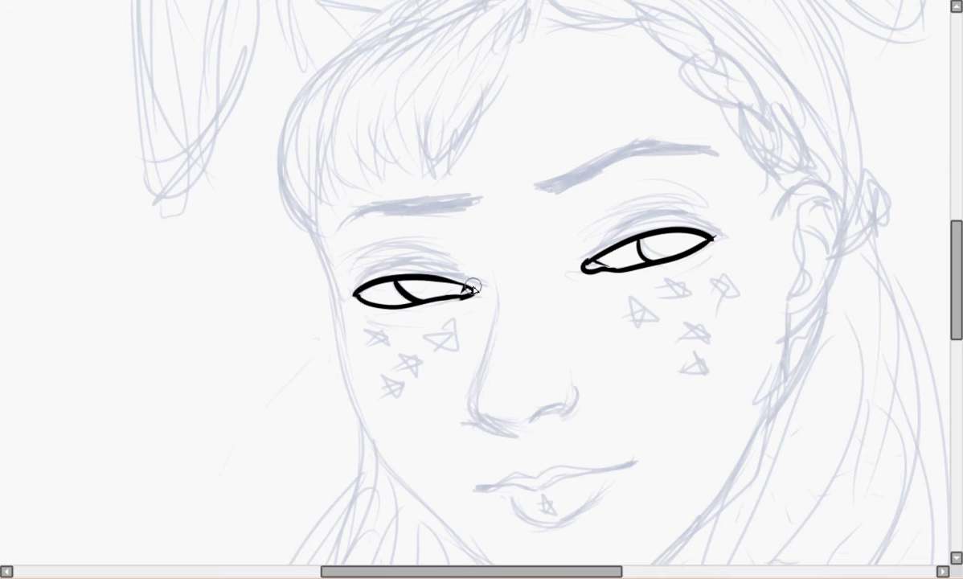
{"action": "key", "text": "ctrl+y"}
{"action": "key", "text": "ctrl+y"}
Ink short pointed eyelashes along the upper lids and outer corners of both eyes.
{"action": "mouse_move", "coordinate": [412, 273]}
{"action": "left_mouse_down"}
{"action": "mouse_move", "coordinate": [372, 282]}
{"action": "mouse_move", "coordinate": [340, 307]}
{"action": "mouse_move", "coordinate": [405, 275]}
{"action": "left_mouse_up"}
{"action": "key", "text": "ctrl+y"}
{"action": "key", "text": "ctrl+y"}
{"action": "key", "text": "ctrl+y"}
{"action": "key", "text": "ctrl+y"}
{"action": "key", "text": "ctrl+y"}
{"action": "key", "text": "ctrl+y"}
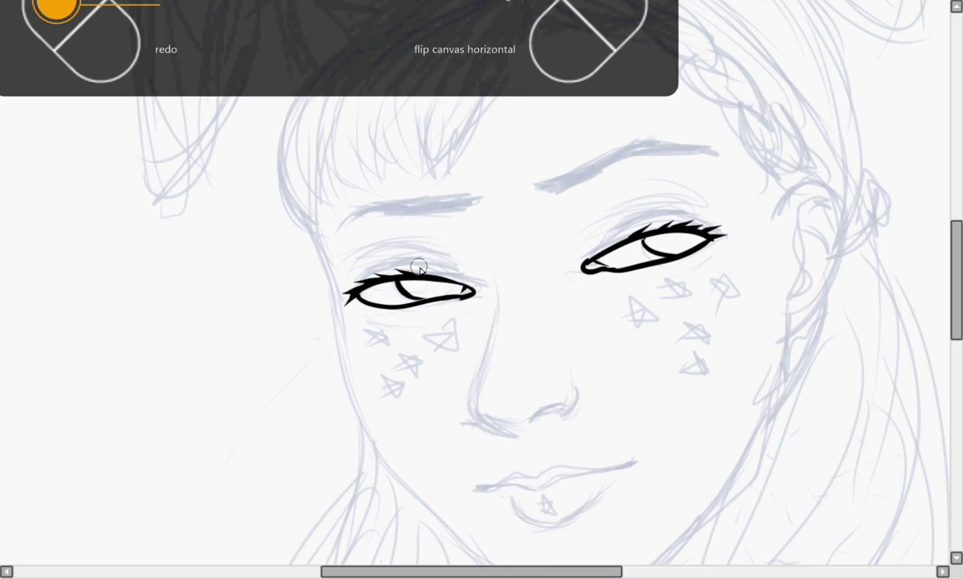
Fill in black pupils and ink a thin curved eyelid crease above each eye.
{"action": "key", "text": "ctrl+z"}
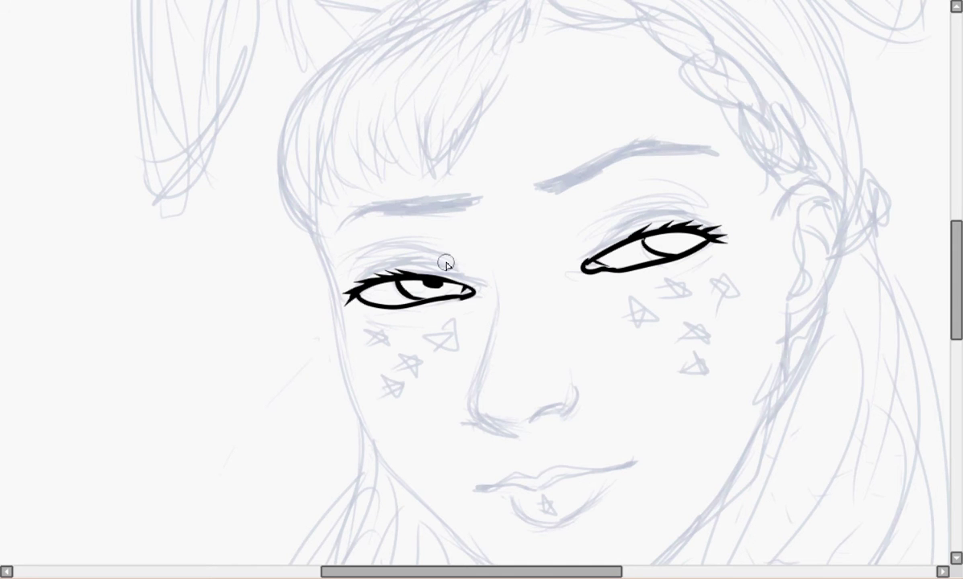
{"action": "key", "text": "ctrl+y"}
{"action": "key", "text": "ctrl+y"}
{"action": "key", "text": "ctrl+y"}
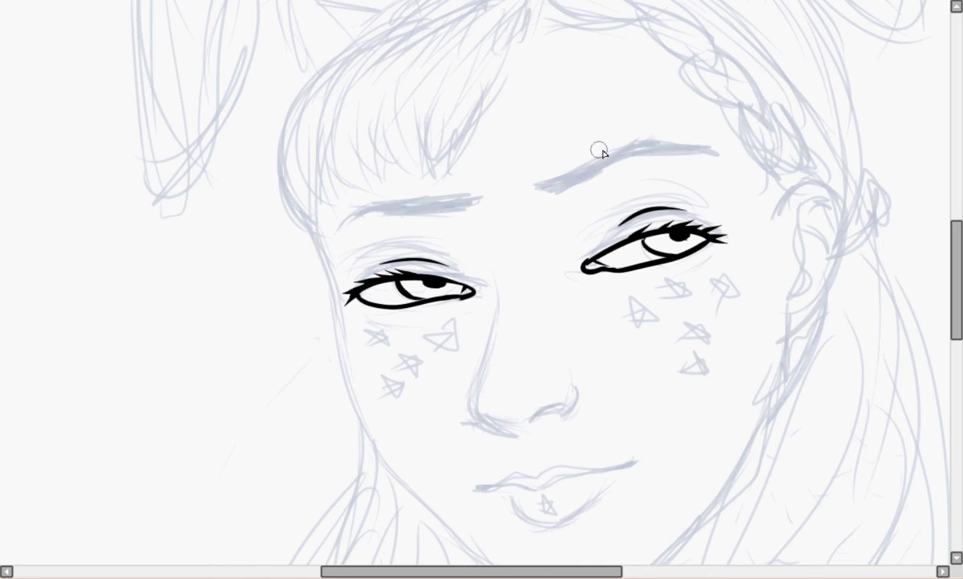
{"action": "key", "text": "ctrl+z"}
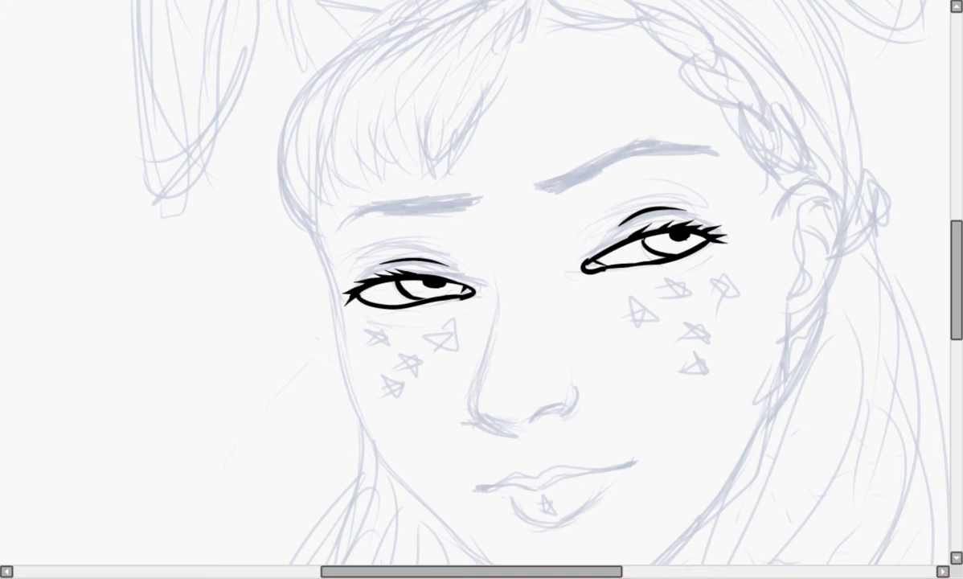
Ink the nose with its bridge line, tip and both nostril curves.
{"action": "mouse_move", "coordinate": [492, 321]}
{"action": "left_mouse_down"}
{"action": "mouse_move", "coordinate": [514, 434]}
{"action": "mouse_move", "coordinate": [580, 389]}
{"action": "left_mouse_up"}
{"action": "key", "text": "ctrl+z"}
{"action": "left_click_drag", "start_coordinate": [530, 417], "coordinate": [581, 389]}
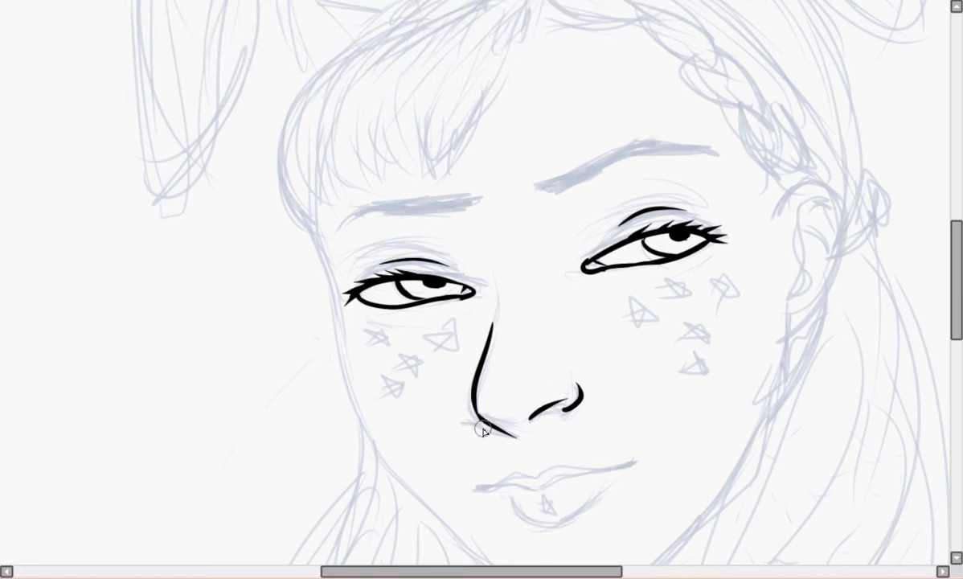
{"action": "key", "text": "ctrl+z"}
{"action": "left_click_drag", "start_coordinate": [472, 402], "coordinate": [472, 426]}
Ink the mouth with a wavy parting line, a peaked upper lip and a curved lower lip.
{"action": "mouse_move", "coordinate": [479, 488]}
{"action": "left_mouse_down"}
{"action": "mouse_move", "coordinate": [630, 460]}
{"action": "mouse_move", "coordinate": [476, 487]}
{"action": "left_mouse_up"}
{"action": "key", "text": "ctrl+z"}
{"action": "key", "text": "ctrl+z"}
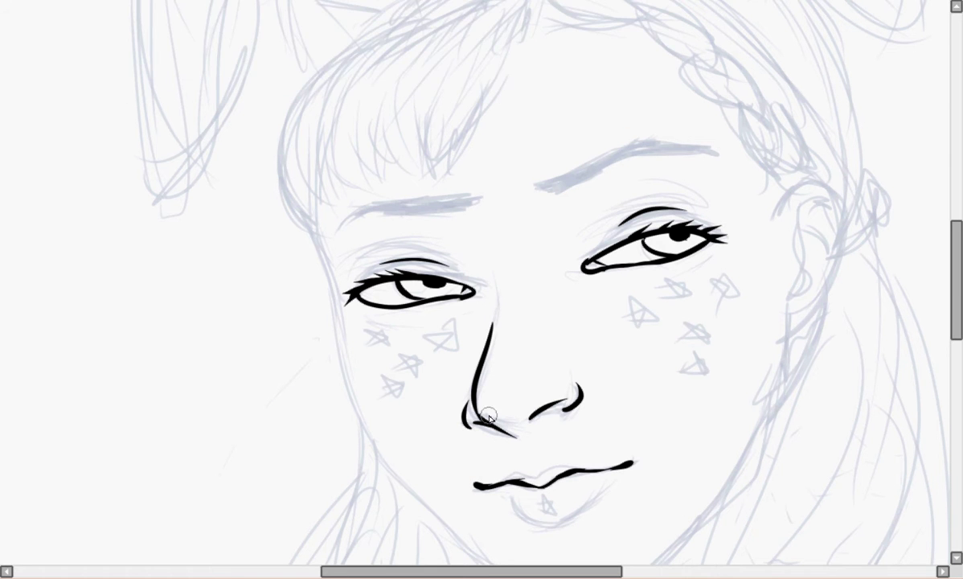
{"action": "key", "text": "ctrl+z"}
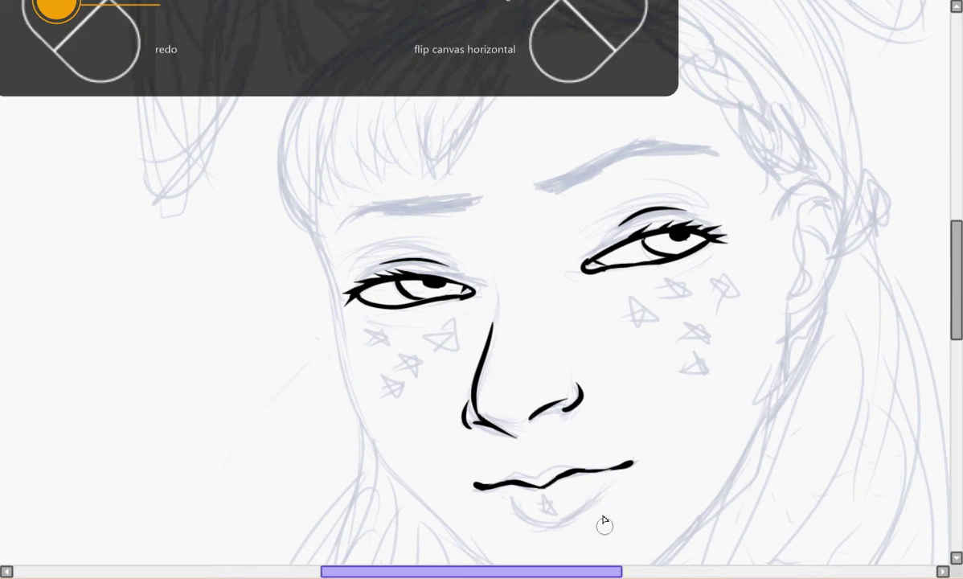
{"action": "mouse_move", "coordinate": [514, 512]}
{"action": "left_mouse_down"}
{"action": "mouse_move", "coordinate": [575, 518]}
{"action": "mouse_move", "coordinate": [595, 495]}
{"action": "left_mouse_up"}
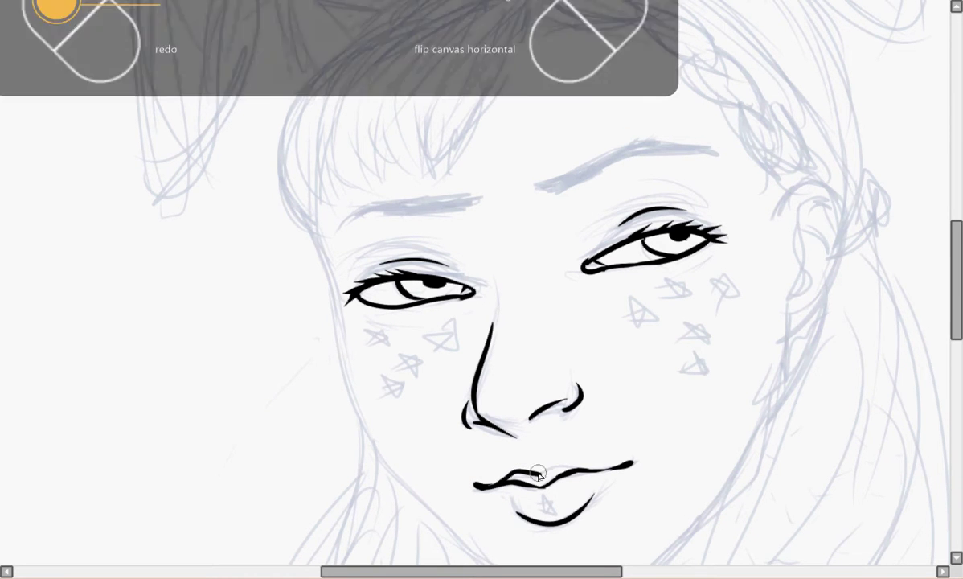
{"action": "left_click_drag", "start_coordinate": [480, 485], "coordinate": [562, 468]}
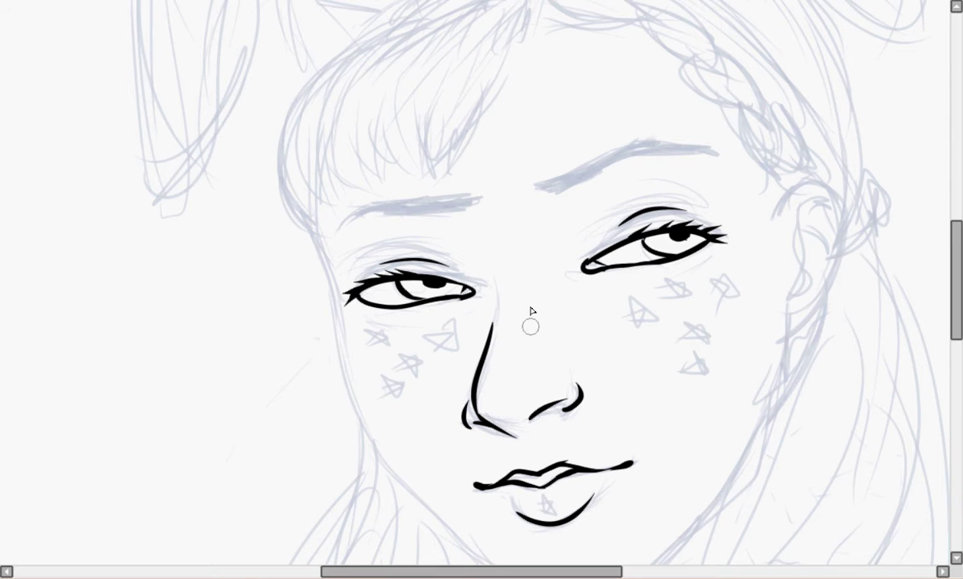
Ink both eyebrows as thick solid black strokes that taper toward the temples.
{"action": "mouse_move", "coordinate": [543, 185]}
{"action": "left_mouse_down"}
{"action": "mouse_move", "coordinate": [584, 153]}
{"action": "mouse_move", "coordinate": [712, 151]}
{"action": "left_mouse_up"}
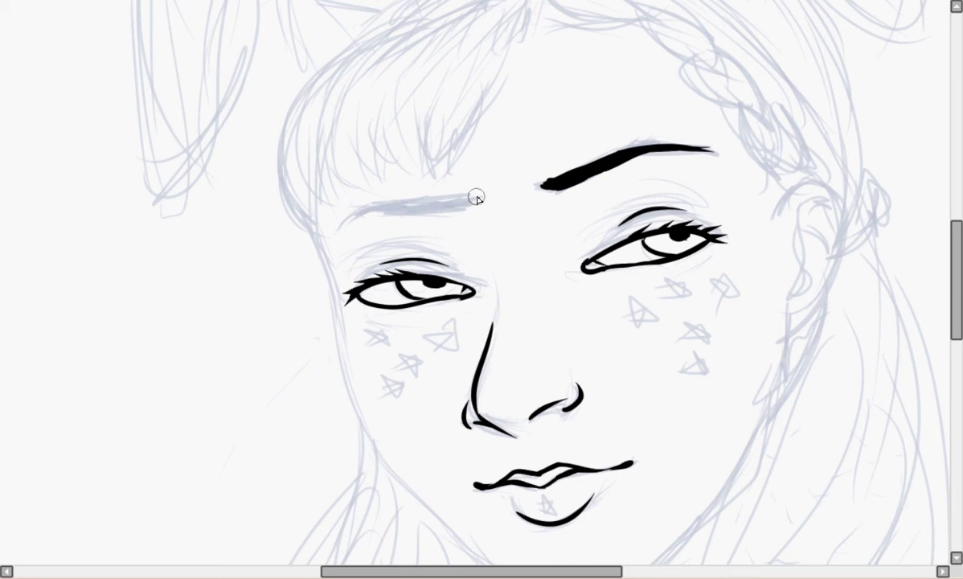
{"action": "key", "text": "ctrl+z"}
{"action": "mouse_move", "coordinate": [477, 198]}
{"action": "left_mouse_down"}
{"action": "mouse_move", "coordinate": [322, 231]}
{"action": "mouse_move", "coordinate": [370, 208]}
{"action": "mouse_move", "coordinate": [326, 237]}
{"action": "left_mouse_up"}
{"action": "mouse_move", "coordinate": [401, 201]}
{"action": "left_mouse_down"}
{"action": "mouse_move", "coordinate": [470, 201]}
{"action": "mouse_move", "coordinate": [449, 205]}
{"action": "left_mouse_up"}
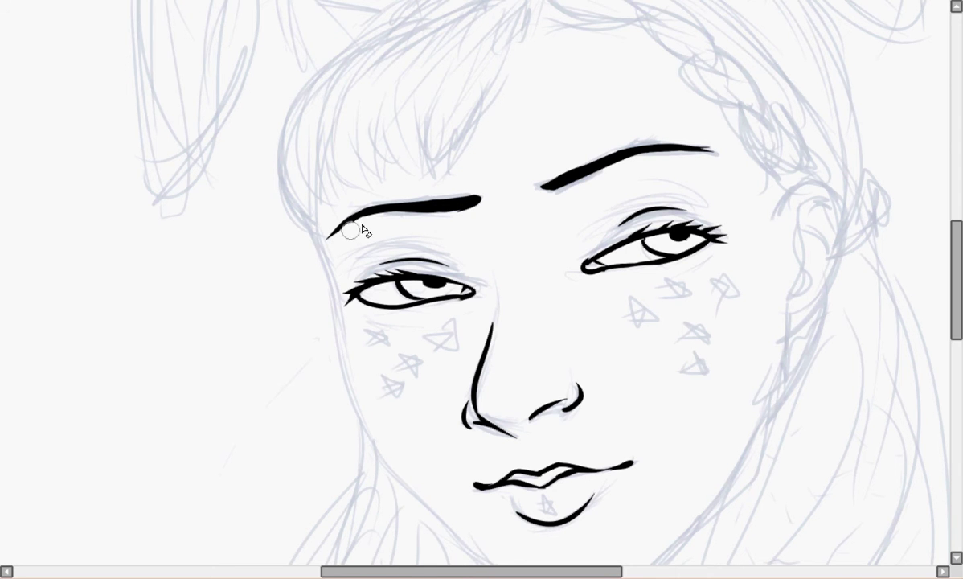
{"action": "key", "text": "ctrl+z"}
{"action": "key", "text": "ctrl+z"}
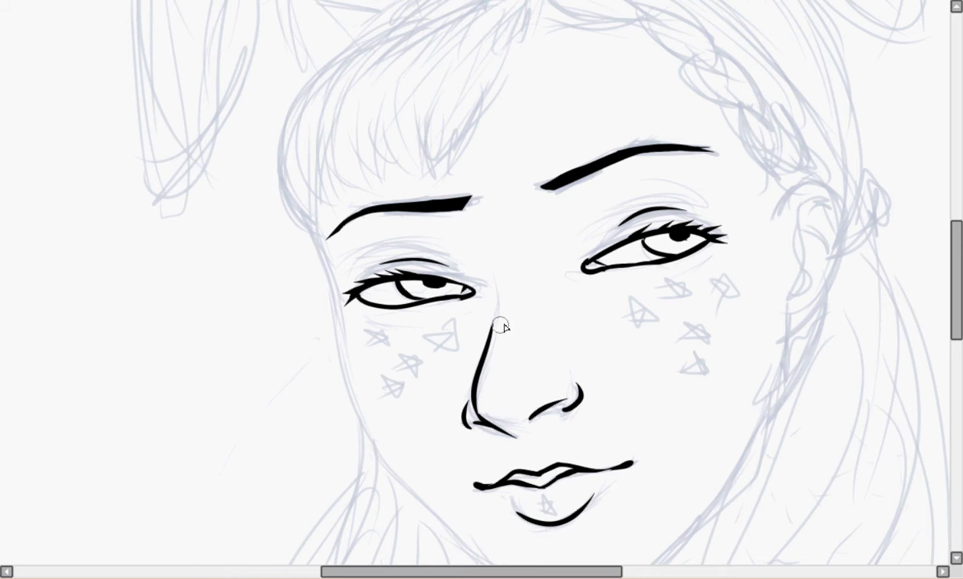
Ink the face contour from both temples down to the chin, and the ear with its inner folds.
{"action": "scroll", "coordinate": [847, 228], "scroll_direction": "down", "scroll_amount": 2}
{"action": "mouse_move", "coordinate": [774, 124]}
{"action": "left_mouse_down"}
{"action": "mouse_move", "coordinate": [836, 173]}
{"action": "mouse_move", "coordinate": [770, 241]}
{"action": "mouse_move", "coordinate": [743, 393]}
{"action": "mouse_move", "coordinate": [583, 532]}
{"action": "left_mouse_up"}
{"action": "mouse_move", "coordinate": [297, 95]}
{"action": "left_mouse_down"}
{"action": "mouse_move", "coordinate": [358, 217]}
{"action": "mouse_move", "coordinate": [350, 301]}
{"action": "mouse_move", "coordinate": [482, 466]}
{"action": "left_mouse_up"}
{"action": "key", "text": "ctrl+z"}
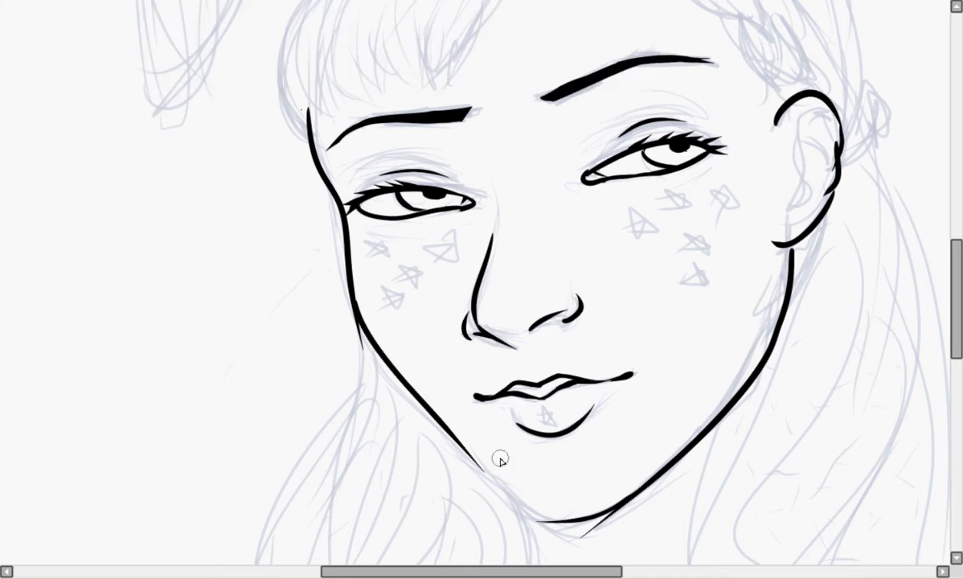
{"action": "mouse_move", "coordinate": [441, 419]}
{"action": "left_mouse_down"}
{"action": "mouse_move", "coordinate": [619, 505]}
{"action": "mouse_move", "coordinate": [555, 516]}
{"action": "left_mouse_up"}
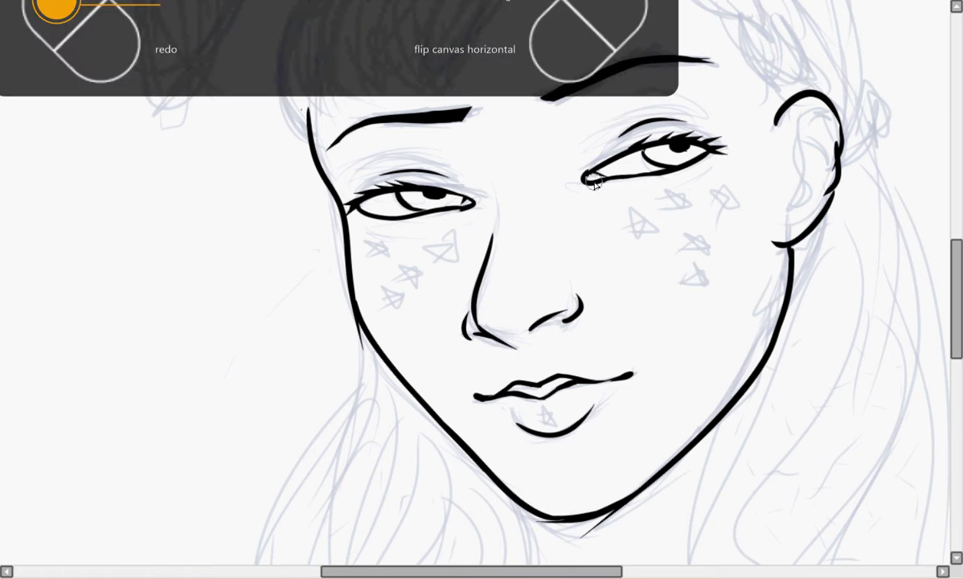
{"action": "left_click_drag", "start_coordinate": [802, 161], "coordinate": [792, 221]}
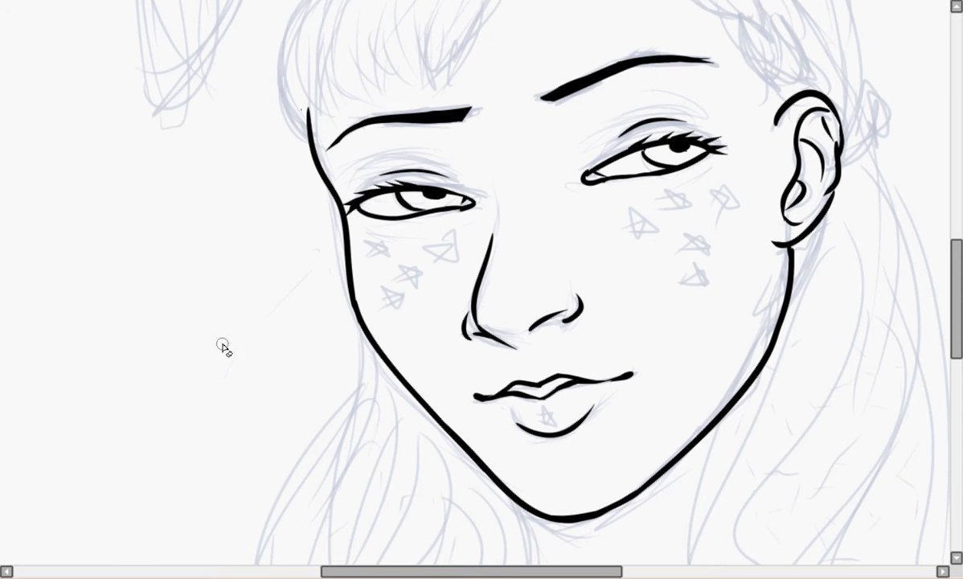
{"action": "mouse_move", "coordinate": [625, 210]}
{"action": "left_mouse_down"}
{"action": "mouse_move", "coordinate": [635, 225]}
{"action": "mouse_move", "coordinate": [647, 217]}
{"action": "left_mouse_up"}
{"action": "key", "text": "ctrl+z"}
{"action": "key", "text": "ctrl+z"}
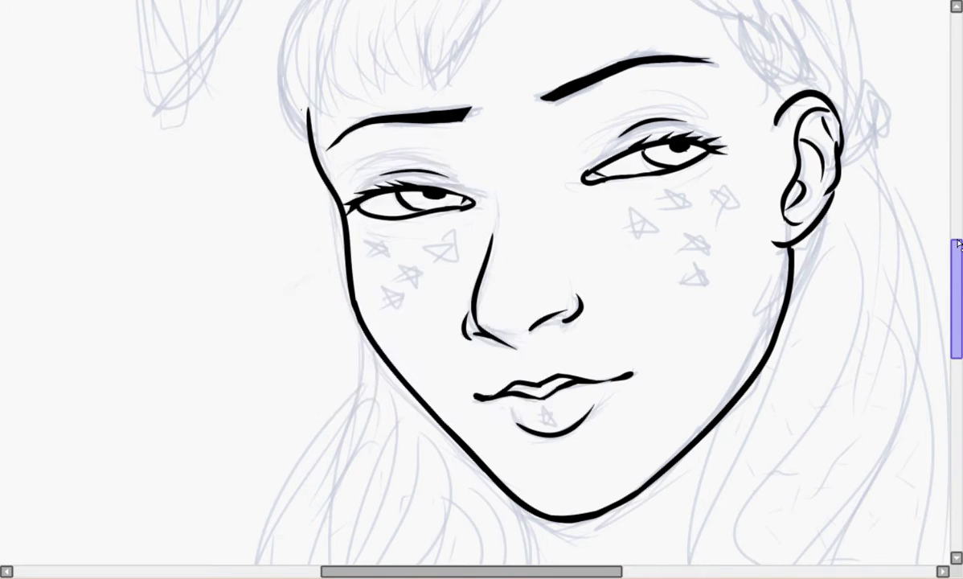
Ink the outline of the side-swept bangs from the parting down to the temple with long tapering strokes.
{"action": "scroll", "coordinate": [701, 127], "scroll_direction": "up", "scroll_amount": 3}
{"action": "left_click_drag", "start_coordinate": [520, 58], "coordinate": [427, 222]}
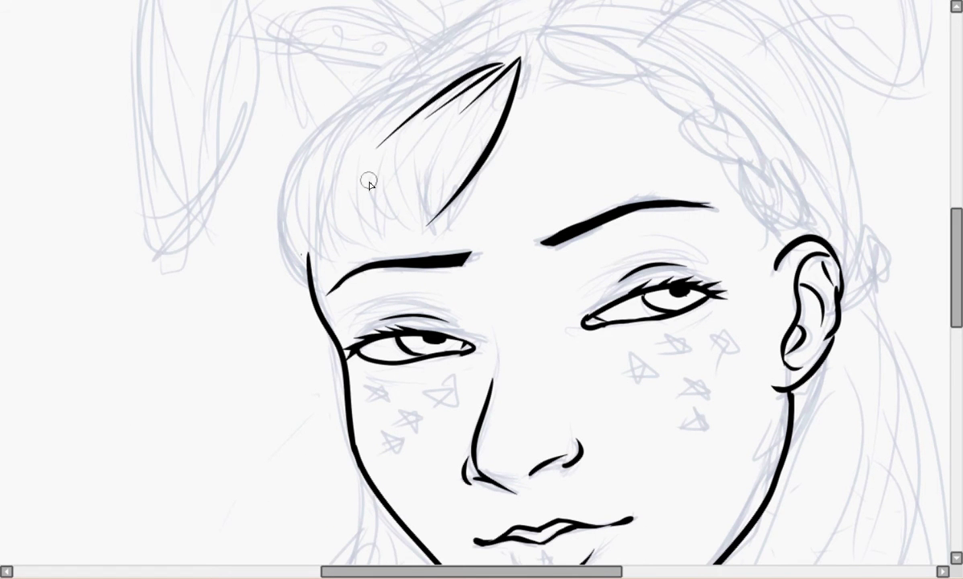
{"action": "left_click_drag", "start_coordinate": [443, 56], "coordinate": [343, 153]}
{"action": "left_click_drag", "start_coordinate": [402, 62], "coordinate": [273, 193]}
{"action": "left_click_drag", "start_coordinate": [334, 88], "coordinate": [255, 245]}
{"action": "left_click_drag", "start_coordinate": [281, 217], "coordinate": [306, 294]}
{"action": "mouse_move", "coordinate": [280, 178]}
{"action": "left_mouse_down"}
{"action": "mouse_move", "coordinate": [360, 254]}
{"action": "mouse_move", "coordinate": [318, 265]}
{"action": "left_mouse_up"}
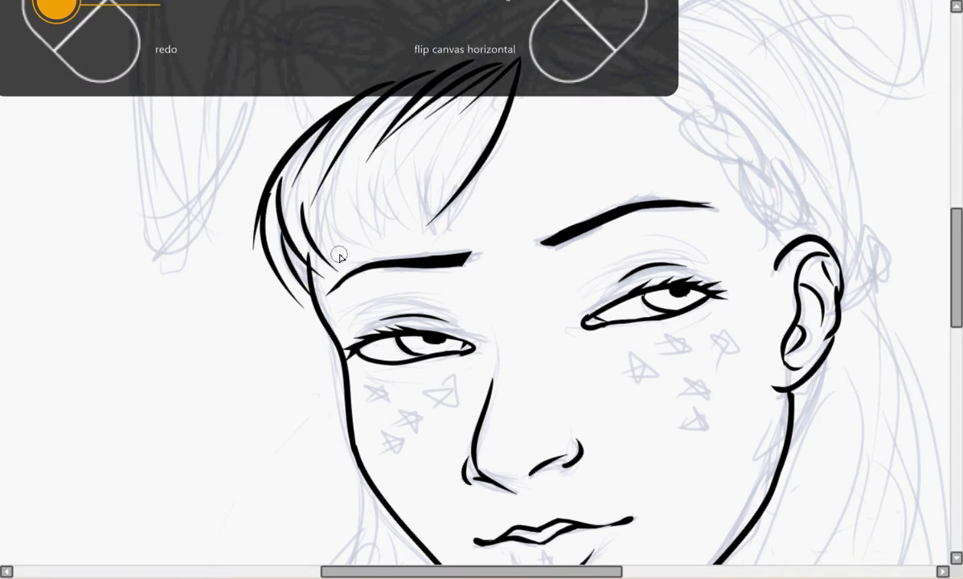
Fill the bangs with many short tapered hair strands following the sweep of the fringe.
{"action": "left_click_drag", "start_coordinate": [336, 175], "coordinate": [331, 241]}
{"action": "mouse_move", "coordinate": [367, 136]}
{"action": "left_mouse_down"}
{"action": "mouse_move", "coordinate": [331, 233]}
{"action": "mouse_move", "coordinate": [321, 228]}
{"action": "mouse_move", "coordinate": [342, 225]}
{"action": "left_mouse_up"}
{"action": "left_click_drag", "start_coordinate": [397, 130], "coordinate": [358, 213]}
{"action": "left_click_drag", "start_coordinate": [434, 113], "coordinate": [398, 197]}
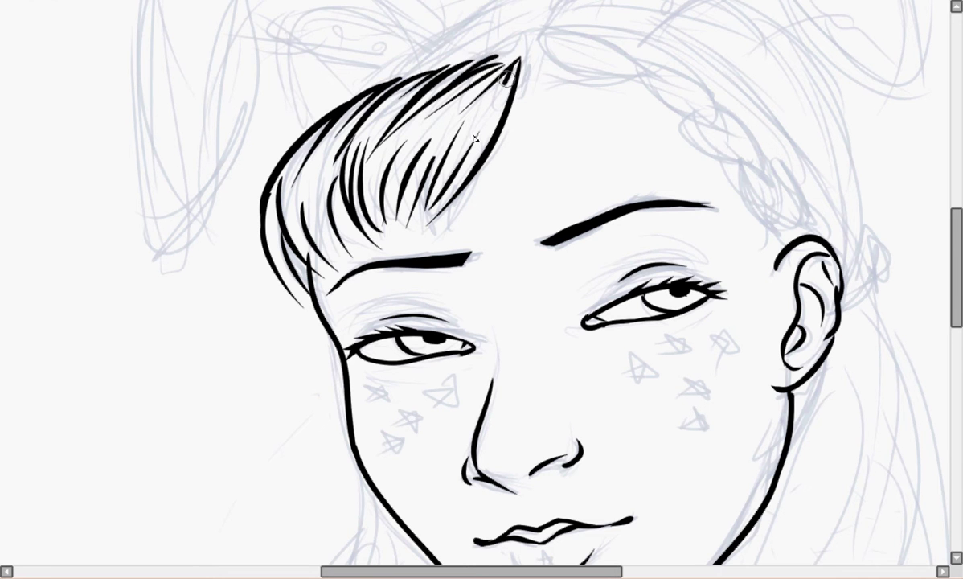
{"action": "mouse_move", "coordinate": [326, 171]}
{"action": "left_mouse_down"}
{"action": "mouse_move", "coordinate": [304, 241]}
{"action": "mouse_move", "coordinate": [278, 256]}
{"action": "mouse_move", "coordinate": [289, 235]}
{"action": "left_mouse_up"}
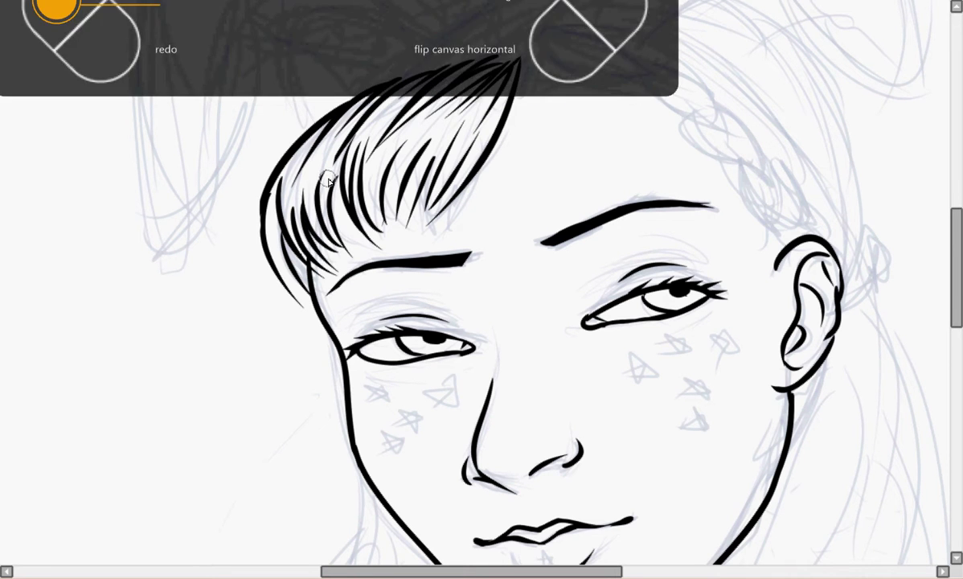
{"action": "mouse_move", "coordinate": [352, 170]}
{"action": "left_mouse_down"}
{"action": "mouse_move", "coordinate": [361, 225]}
{"action": "mouse_move", "coordinate": [368, 221]}
{"action": "left_mouse_up"}
Ink the braid from the parting to the ear as overlapping leaf-shaped segments with fine strands inside.
{"action": "left_click_drag", "start_coordinate": [530, 49], "coordinate": [623, 85]}
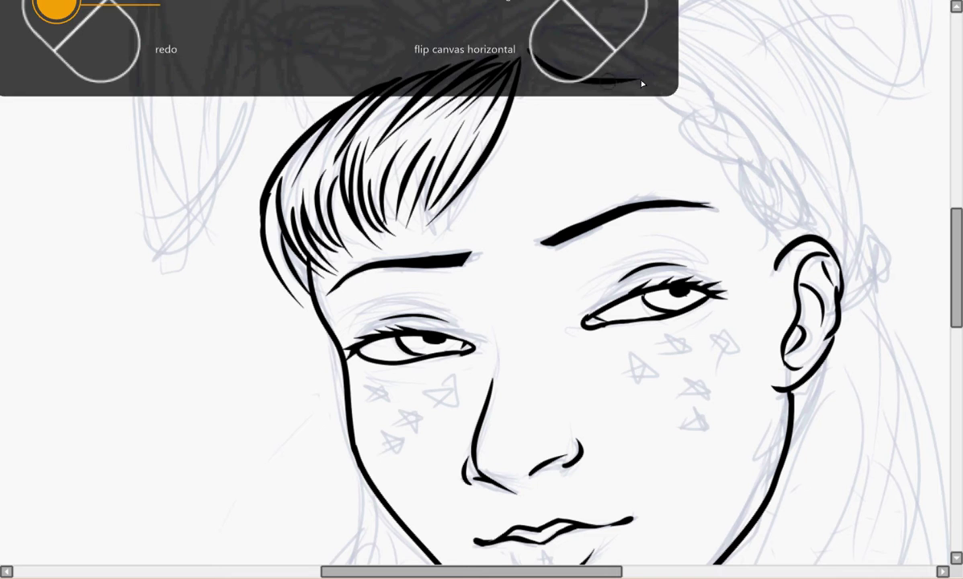
{"action": "mouse_move", "coordinate": [529, 47]}
{"action": "left_mouse_down"}
{"action": "mouse_move", "coordinate": [652, 79]}
{"action": "mouse_move", "coordinate": [755, 181]}
{"action": "left_mouse_up"}
{"action": "mouse_move", "coordinate": [747, 185]}
{"action": "left_mouse_down"}
{"action": "mouse_move", "coordinate": [800, 247]}
{"action": "mouse_move", "coordinate": [774, 167]}
{"action": "left_mouse_up"}
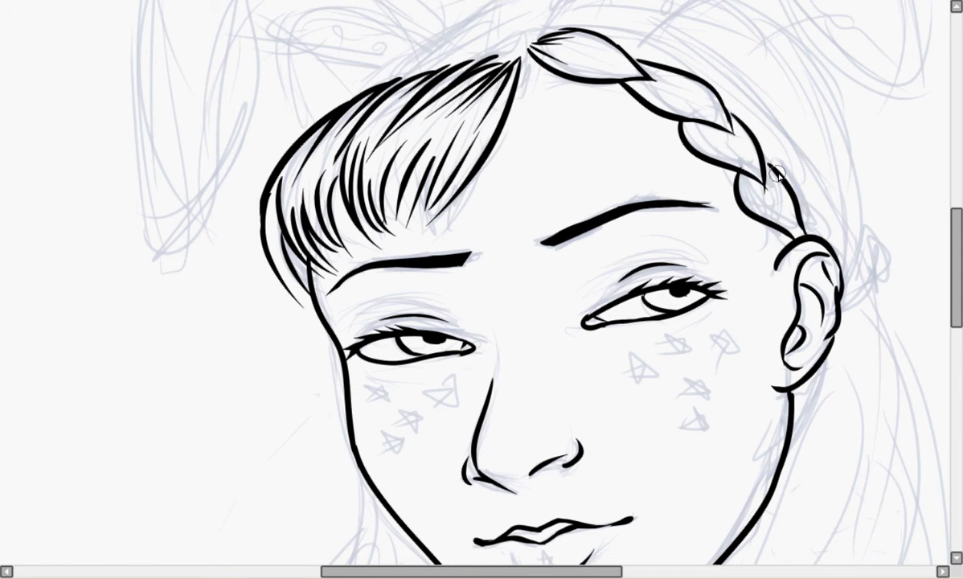
{"action": "left_click_drag", "start_coordinate": [599, 73], "coordinate": [702, 147]}
{"action": "left_click_drag", "start_coordinate": [704, 177], "coordinate": [750, 231]}
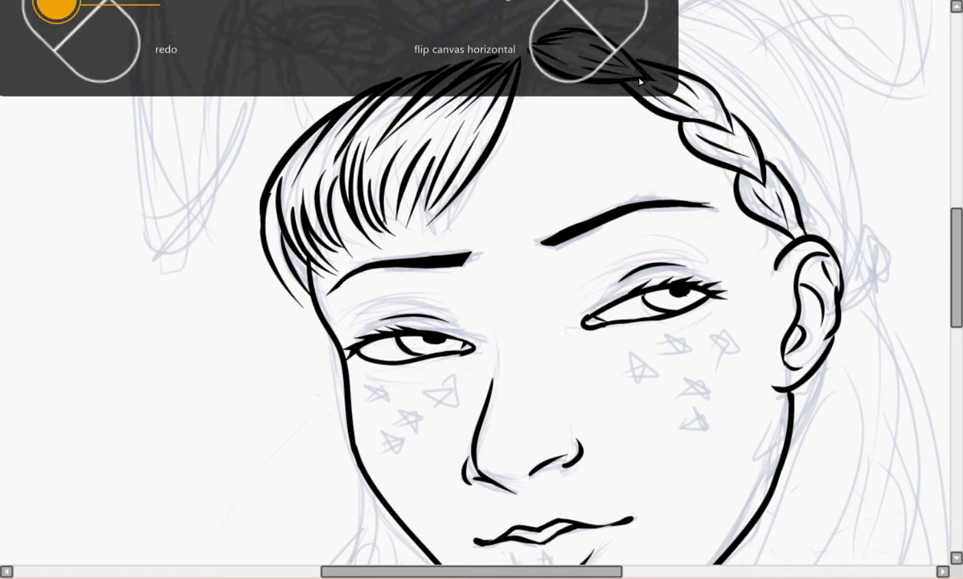
Ink the drooping bunny ear above the bangs, including its outer contour, fold edge and base lines.
{"action": "left_click_drag", "start_coordinate": [951, 246], "coordinate": [951, 225]}
{"action": "scroll", "coordinate": [951, 226], "scroll_direction": "down", "scroll_amount": 1}
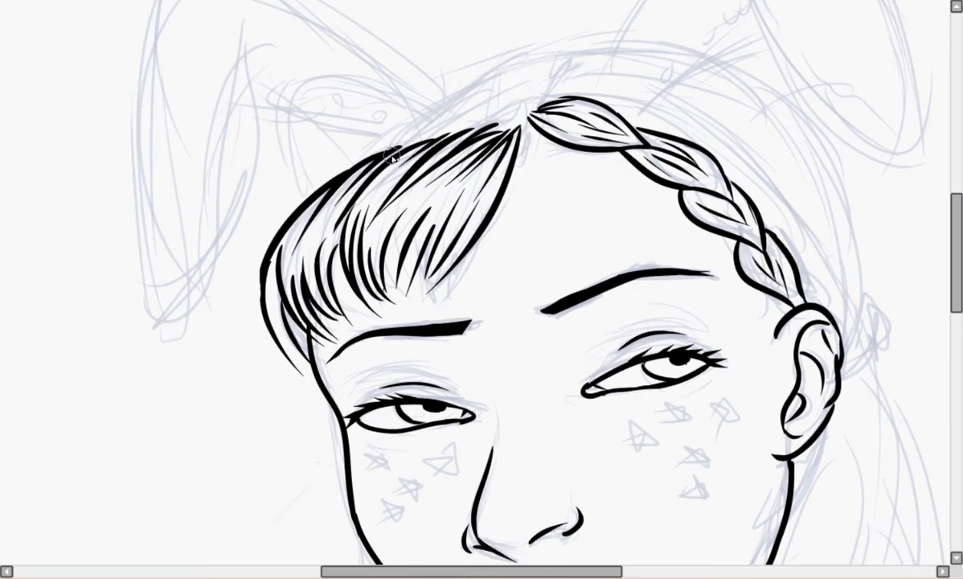
{"action": "left_click_drag", "start_coordinate": [229, 96], "coordinate": [381, 141]}
{"action": "left_click_drag", "start_coordinate": [442, 120], "coordinate": [254, 22]}
{"action": "scroll", "coordinate": [254, 22], "scroll_direction": "up", "scroll_amount": 3}
{"action": "left_click_drag", "start_coordinate": [249, 68], "coordinate": [221, 309]}
{"action": "mouse_move", "coordinate": [251, 258]}
{"action": "left_mouse_down"}
{"action": "mouse_move", "coordinate": [138, 121]}
{"action": "mouse_move", "coordinate": [178, 50]}
{"action": "mouse_move", "coordinate": [462, 191]}
{"action": "left_mouse_up"}
{"action": "left_click_drag", "start_coordinate": [347, 109], "coordinate": [437, 181]}
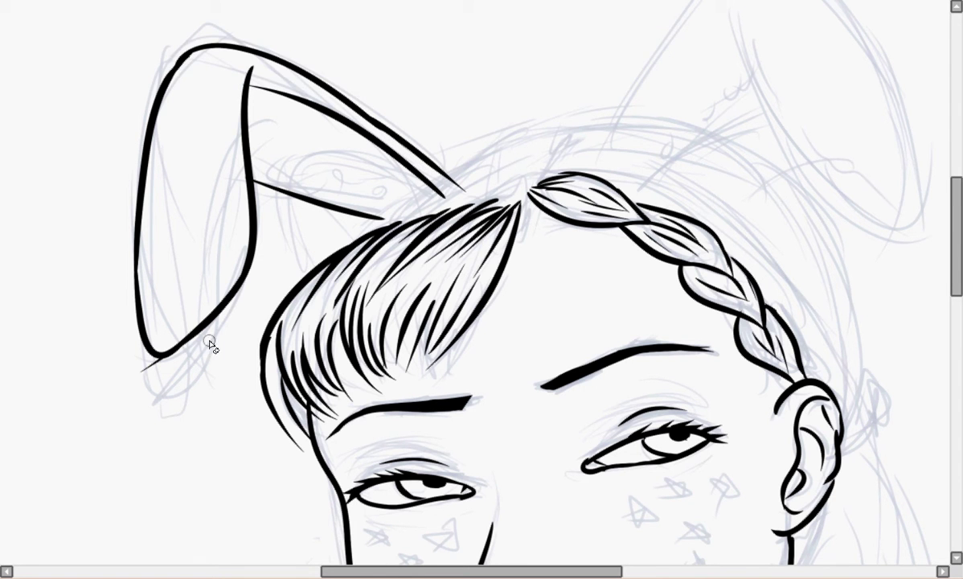
{"action": "key", "text": "ctrl+z"}
Ink the rising outer side and the lower base line of the bunny ear above the braid.
{"action": "scroll", "coordinate": [459, 140], "scroll_direction": "right", "scroll_amount": 3}
{"action": "left_click_drag", "start_coordinate": [450, 161], "coordinate": [579, 4]}
{"action": "scroll", "coordinate": [523, 252], "scroll_direction": "up", "scroll_amount": 2}
{"action": "left_click_drag", "start_coordinate": [470, 259], "coordinate": [588, 148]}
{"action": "key", "text": "ctrl+z"}
{"action": "left_click_drag", "start_coordinate": [506, 277], "coordinate": [620, 190]}
Ink the inner fold edge of the braid-side bunny ear, curving down toward the tip of its hanging flap.
{"action": "mouse_move", "coordinate": [577, 125]}
{"action": "left_mouse_down"}
{"action": "mouse_move", "coordinate": [706, 276]}
{"action": "mouse_move", "coordinate": [747, 376]}
{"action": "left_mouse_up"}
{"action": "key", "text": "ctrl+z"}
{"action": "left_click_drag", "start_coordinate": [711, 132], "coordinate": [707, 361]}
{"action": "left_click_drag", "start_coordinate": [563, 90], "coordinate": [683, 92]}
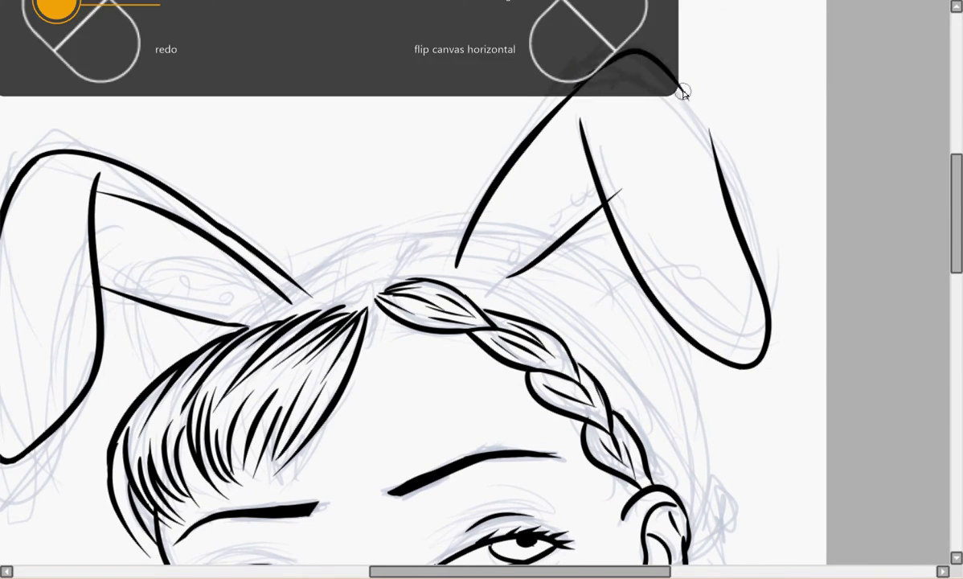
{"action": "scroll", "coordinate": [683, 93], "scroll_direction": "left", "scroll_amount": 3}
{"action": "key", "text": "ctrl+z"}
{"action": "left_click_drag", "start_coordinate": [653, 127], "coordinate": [828, 386]}
{"action": "left_click_drag", "start_coordinate": [675, 69], "coordinate": [836, 365]}
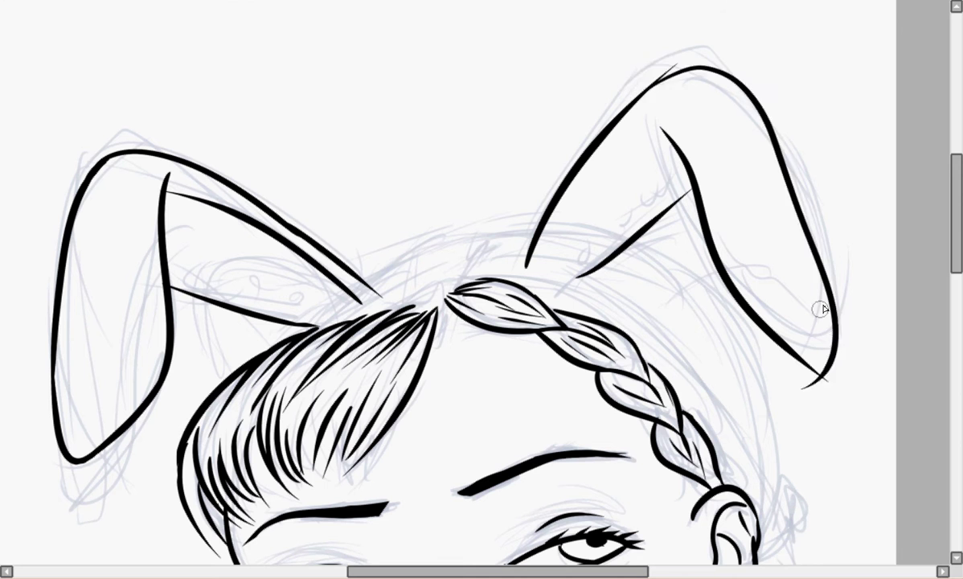
{"action": "key", "text": "ctrl+z"}
{"action": "mouse_move", "coordinate": [675, 70]}
{"action": "left_mouse_down"}
{"action": "mouse_move", "coordinate": [836, 366]}
{"action": "mouse_move", "coordinate": [828, 223]}
{"action": "left_mouse_up"}
{"action": "key", "text": "ctrl+z"}
{"action": "key", "text": "ctrl+z"}
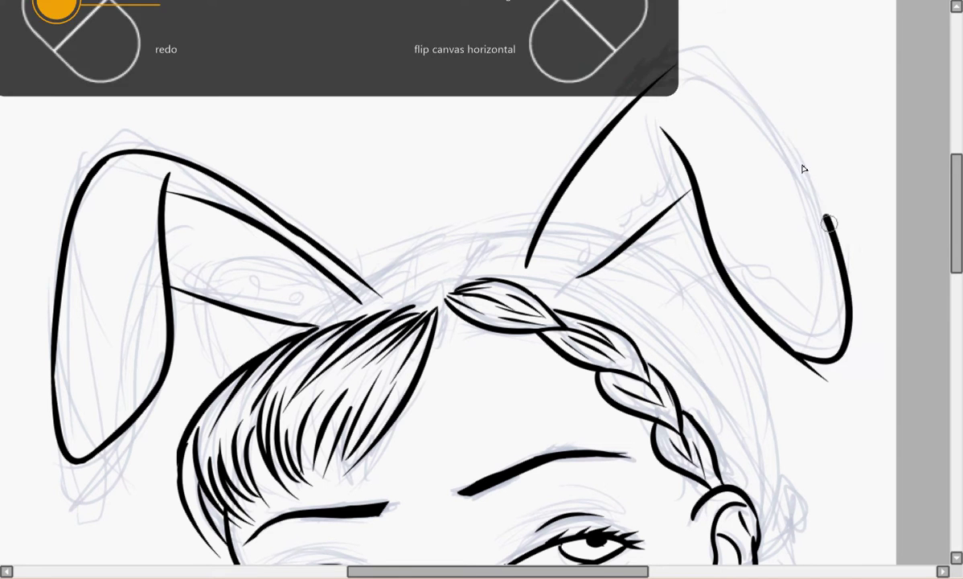
{"action": "key", "text": "ctrl+z"}
{"action": "left_click_drag", "start_coordinate": [677, 47], "coordinate": [805, 357]}
{"action": "key", "text": "ctrl+z"}
{"action": "left_click_drag", "start_coordinate": [677, 45], "coordinate": [792, 339]}
{"action": "key", "text": "ctrl+z"}
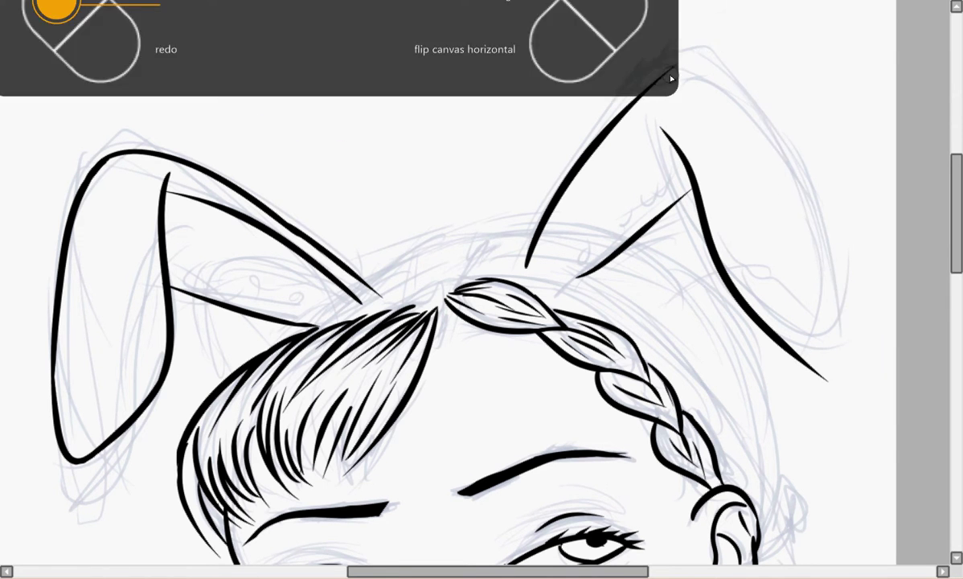
Ink the outer contour of the braid-side ear's hanging flap and the crown of hair between the two ears.
{"action": "left_click_drag", "start_coordinate": [671, 78], "coordinate": [844, 361]}
{"action": "mouse_move", "coordinate": [928, 200]}
{"action": "left_mouse_down"}
{"action": "mouse_move", "coordinate": [941, 251]}
{"action": "mouse_move", "coordinate": [940, 195]}
{"action": "left_mouse_up"}
{"action": "key", "text": "ctrl+z"}
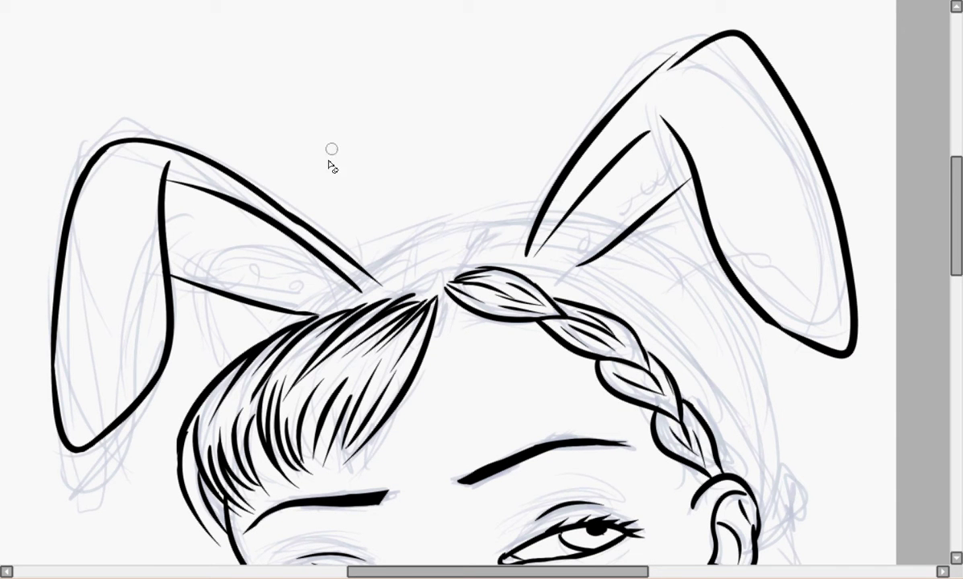
{"action": "left_click_drag", "start_coordinate": [364, 266], "coordinate": [546, 215]}
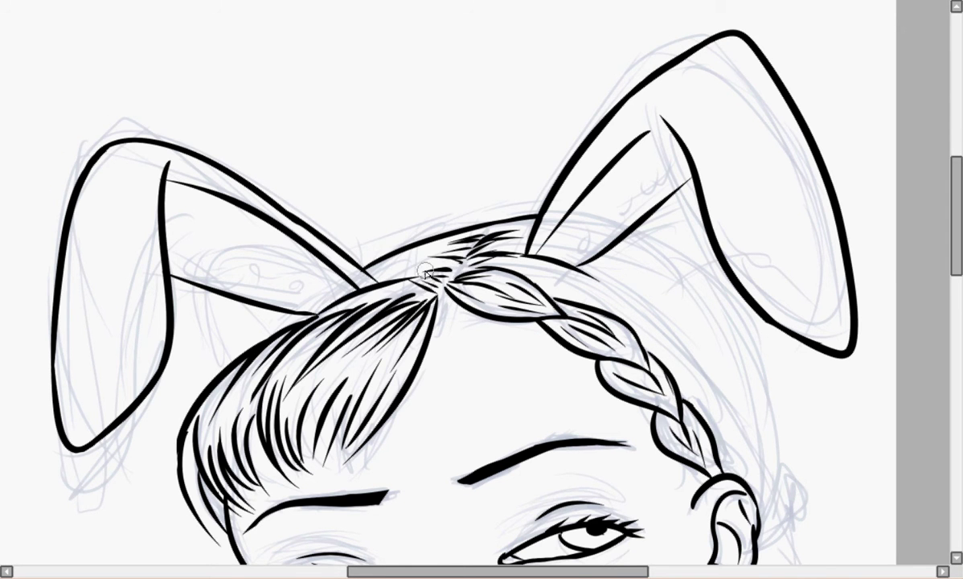
Flip the canvas horizontally and ink the pulled-back hair behind the braid and the scalloped scrunchie behind the ear.
{"action": "scroll", "coordinate": [611, 255], "scroll_direction": "down", "scroll_amount": 2}
{"action": "mouse_move", "coordinate": [946, 227]}
{"action": "left_mouse_down"}
{"action": "mouse_move", "coordinate": [950, 290]}
{"action": "mouse_move", "coordinate": [950, 245]}
{"action": "left_mouse_up"}
{"action": "key", "text": "m"}
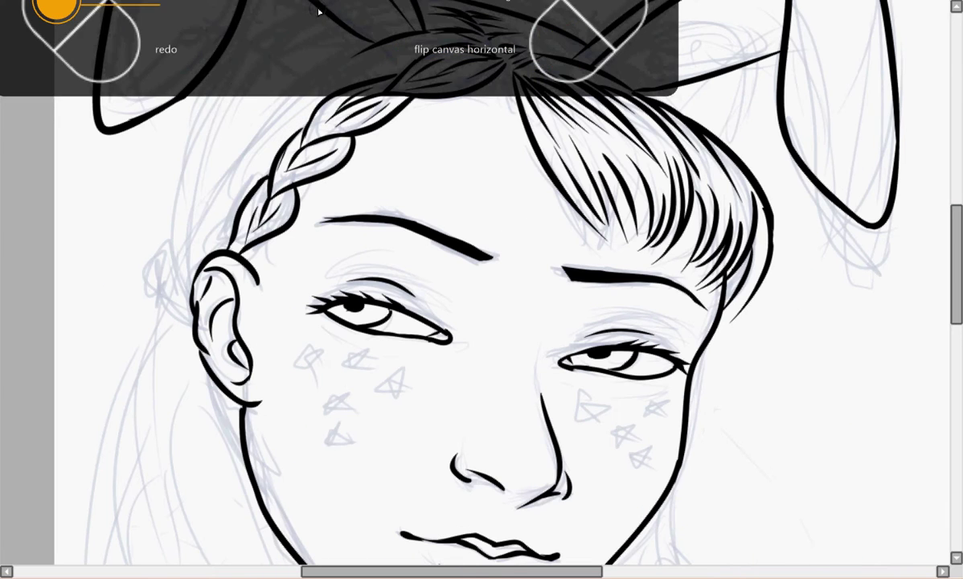
{"action": "mouse_move", "coordinate": [377, 47]}
{"action": "left_mouse_down"}
{"action": "mouse_move", "coordinate": [266, 156]}
{"action": "mouse_move", "coordinate": [172, 269]}
{"action": "left_mouse_up"}
{"action": "left_click_drag", "start_coordinate": [296, 32], "coordinate": [181, 138]}
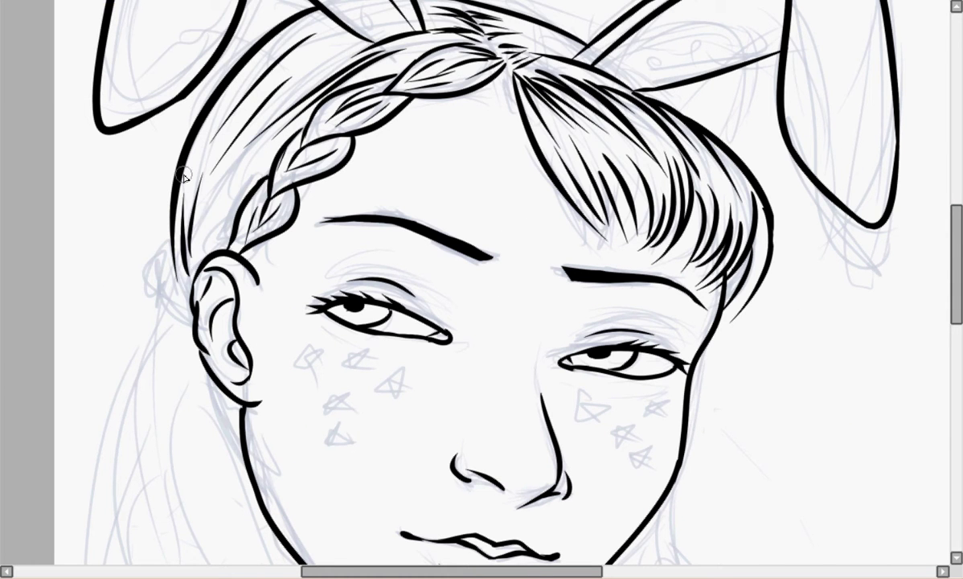
{"action": "left_click_drag", "start_coordinate": [178, 277], "coordinate": [168, 333]}
Ink the ponytail hanging from the scrunchie with long wavy contours and flowing inner strands.
{"action": "key", "text": "minus"}
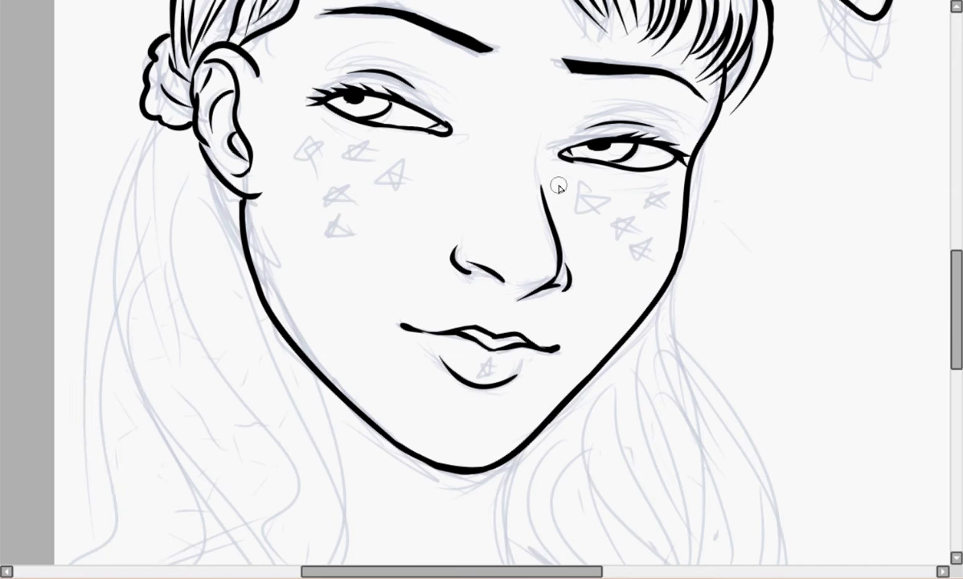
{"action": "mouse_move", "coordinate": [148, 117]}
{"action": "left_mouse_down"}
{"action": "mouse_move", "coordinate": [158, 523]}
{"action": "mouse_move", "coordinate": [146, 233]}
{"action": "left_mouse_up"}
{"action": "key", "text": "minus"}
{"action": "key", "text": "ctrl+z"}
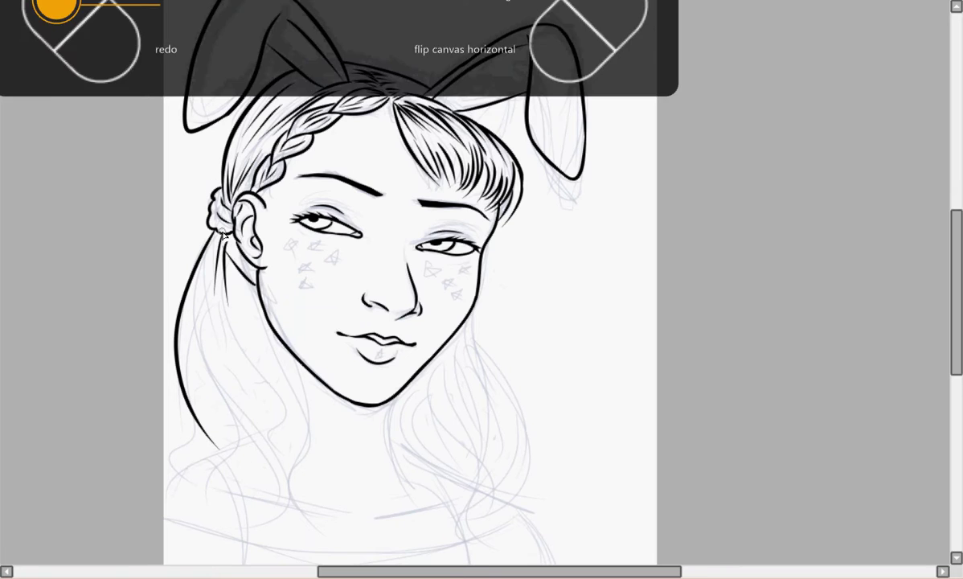
{"action": "key", "text": "ctrl+z"}
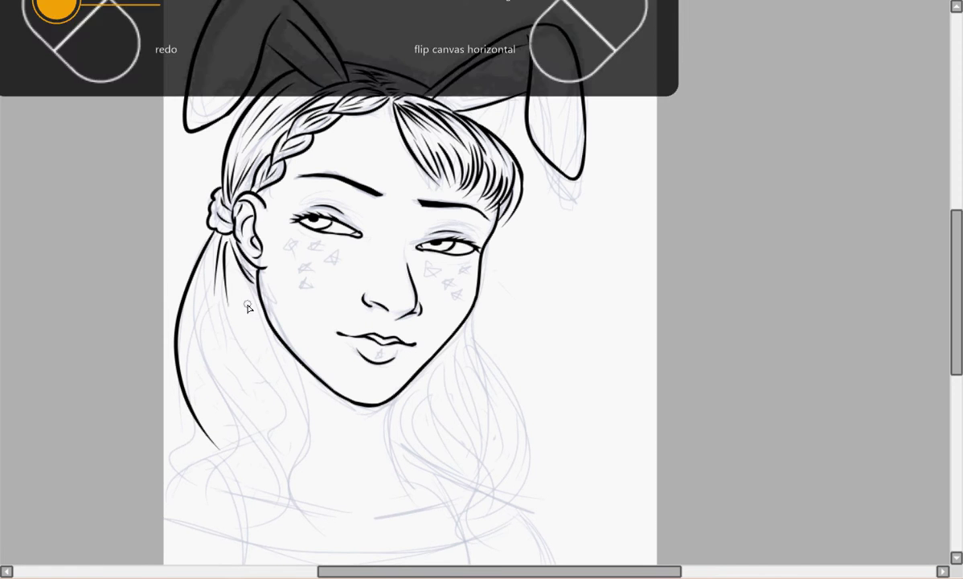
{"action": "mouse_move", "coordinate": [241, 278]}
{"action": "left_mouse_down"}
{"action": "mouse_move", "coordinate": [238, 340]}
{"action": "mouse_move", "coordinate": [281, 534]}
{"action": "left_mouse_up"}
{"action": "left_click_drag", "start_coordinate": [299, 406], "coordinate": [277, 534]}
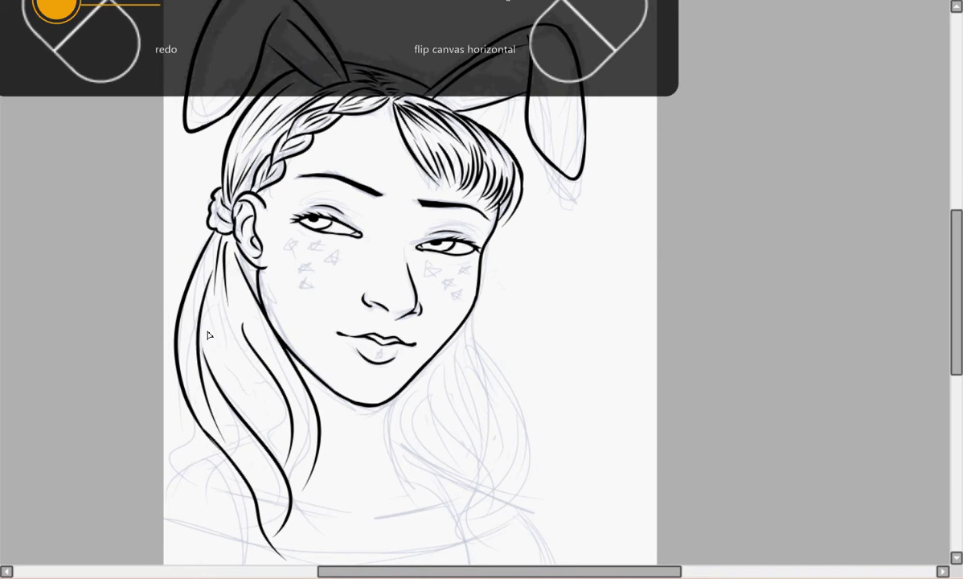
{"action": "left_click_drag", "start_coordinate": [190, 270], "coordinate": [216, 413]}
{"action": "left_click_drag", "start_coordinate": [241, 331], "coordinate": [313, 455]}
Flip the canvas horizontally and ink the second ponytail below the bangs-side jaw with wavy tapering locks.
{"action": "key", "text": "h"}
{"action": "left_click_drag", "start_coordinate": [430, 345], "coordinate": [406, 519]}
{"action": "left_click_drag", "start_coordinate": [491, 337], "coordinate": [438, 498]}
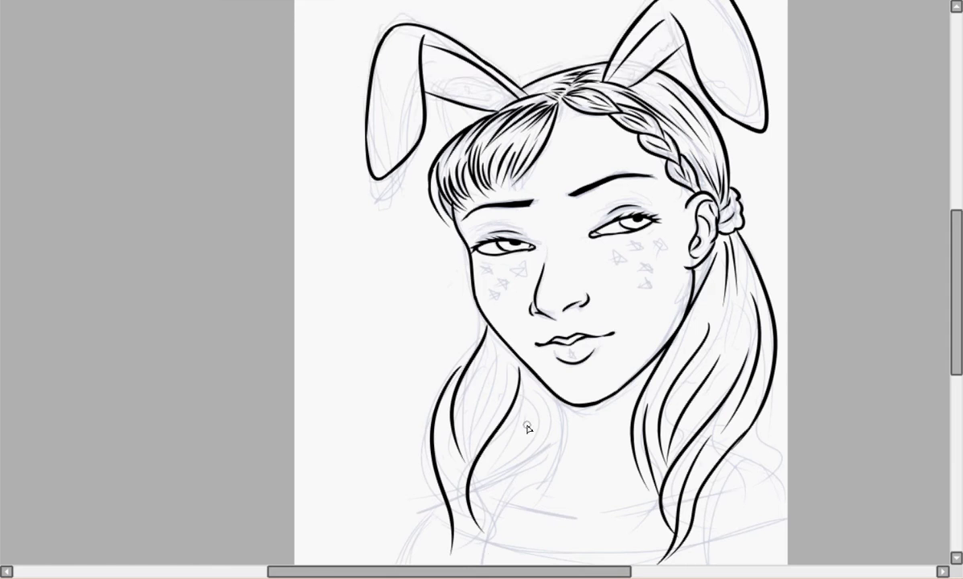
{"action": "left_click_drag", "start_coordinate": [513, 350], "coordinate": [450, 521]}
{"action": "left_click_drag", "start_coordinate": [494, 384], "coordinate": [452, 438]}
{"action": "left_click_drag", "start_coordinate": [445, 389], "coordinate": [450, 535]}
{"action": "scroll", "coordinate": [462, 275], "scroll_direction": "down", "scroll_amount": 2}
Ink the neck beside the bangs-side ponytail and the contours of both shoulders.
{"action": "key", "text": "h"}
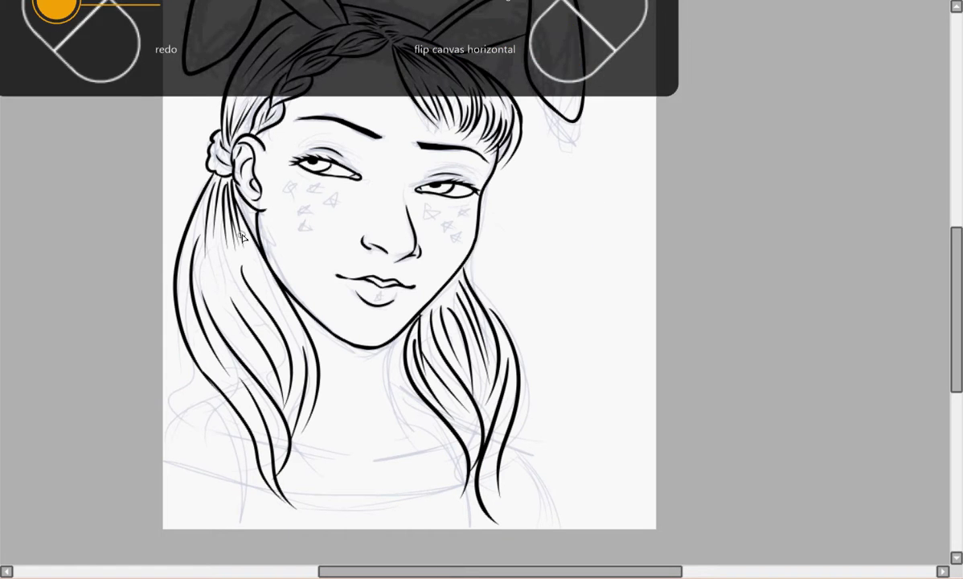
{"action": "key", "text": "h"}
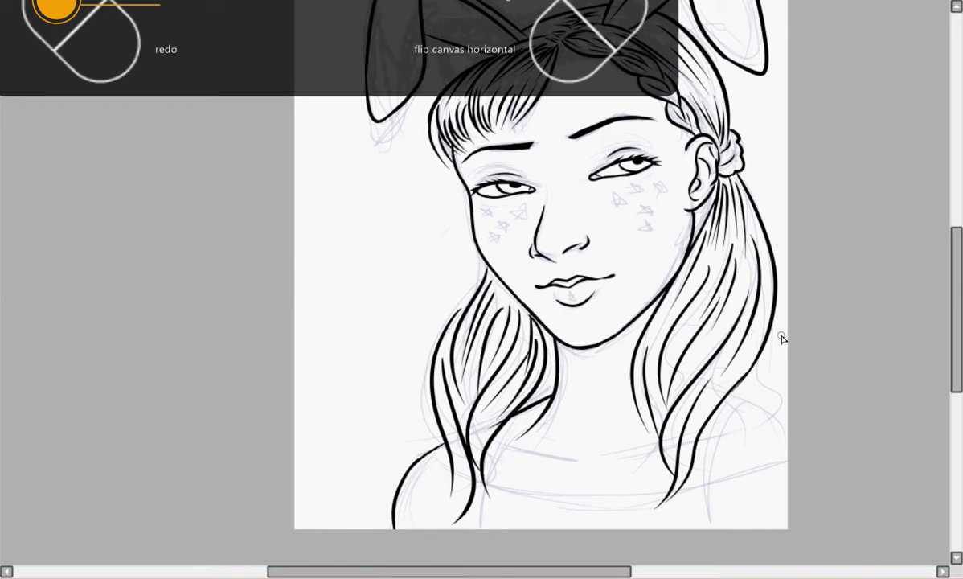
{"action": "scroll", "coordinate": [545, 440], "scroll_direction": "up", "scroll_amount": 2}
{"action": "scroll", "coordinate": [472, 410], "scroll_direction": "up", "scroll_amount": 3}
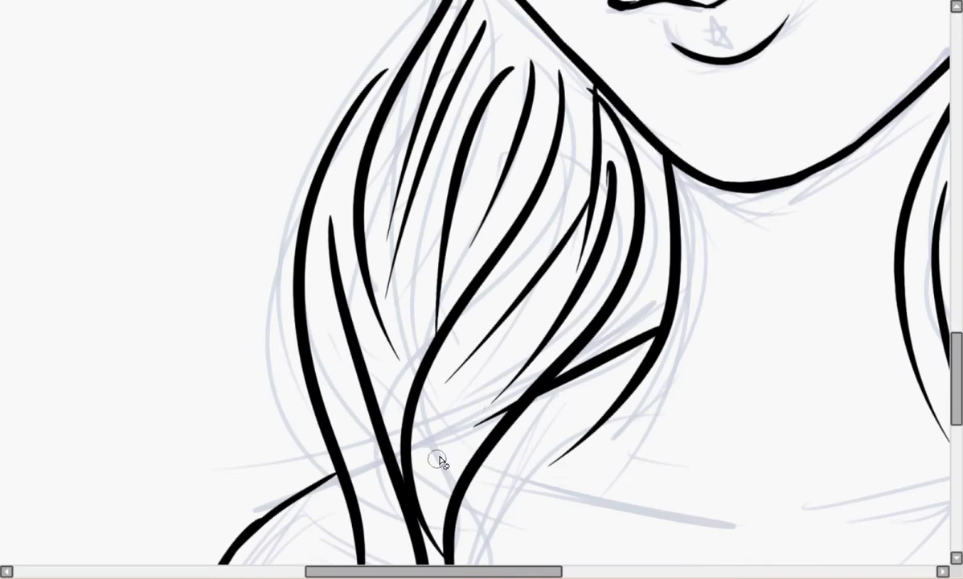
{"action": "scroll", "coordinate": [490, 422], "scroll_direction": "down", "scroll_amount": 5}
{"action": "scroll", "coordinate": [828, 409], "scroll_direction": "up", "scroll_amount": 1}
{"action": "left_click_drag", "start_coordinate": [458, 572], "coordinate": [619, 571]}
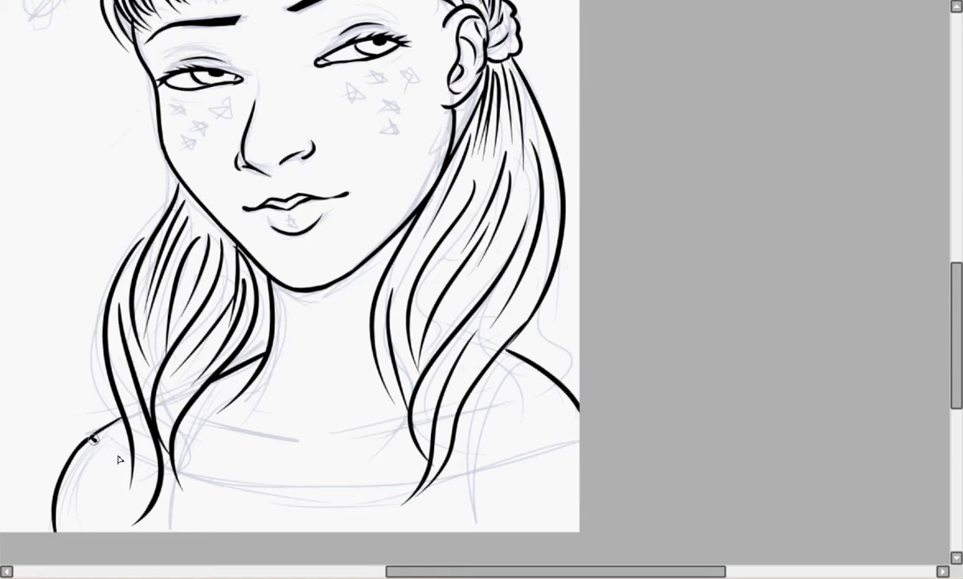
Ink the curved neckline of the off-shoulder top and the collarbone lines above it.
{"action": "left_click_drag", "start_coordinate": [116, 459], "coordinate": [578, 438]}
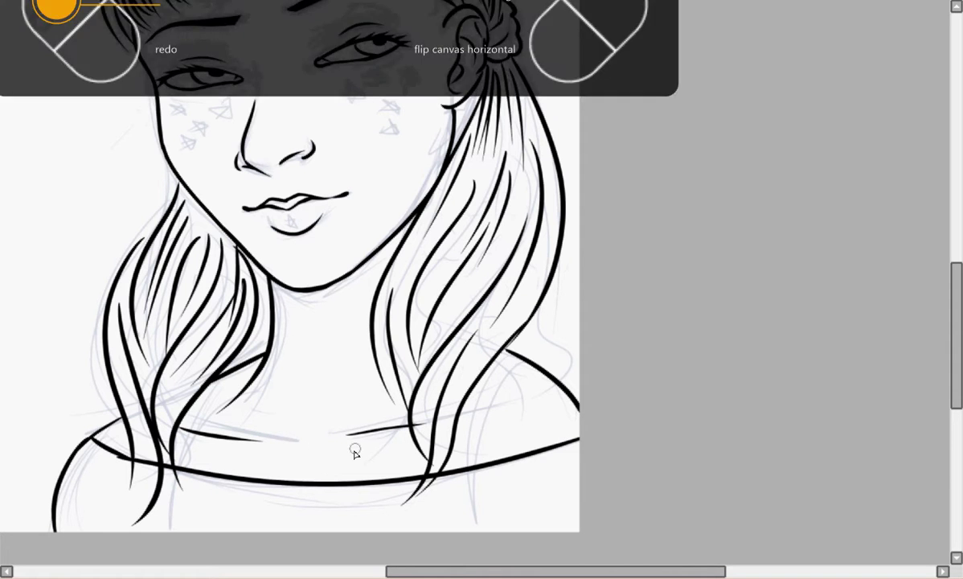
{"action": "key", "text": "ctrl+z"}
{"action": "left_click_drag", "start_coordinate": [347, 434], "coordinate": [308, 459]}
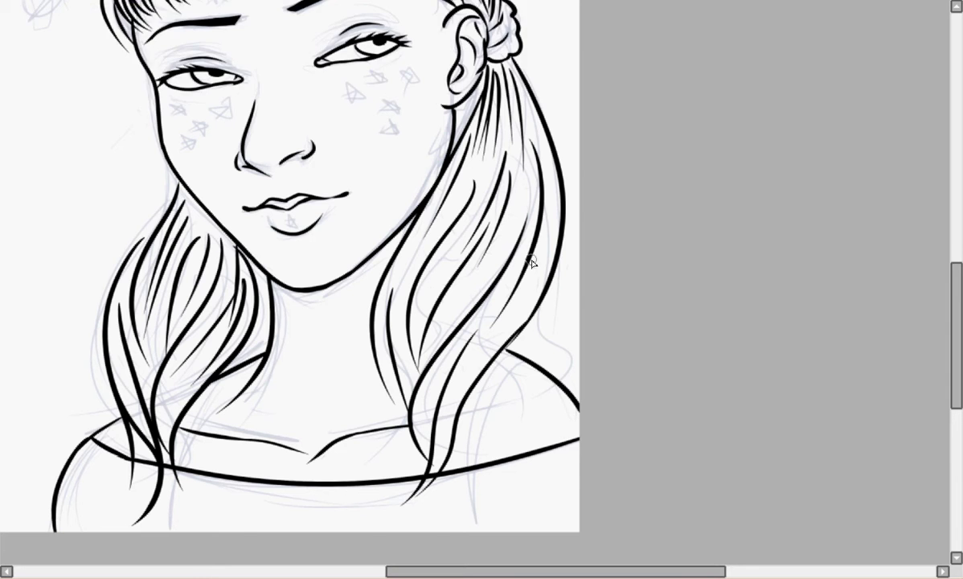
Draw a thin straight-edged five-pointed star over the sketched star nearest the nose on the ear-side cheek.
{"action": "left_click_drag", "start_coordinate": [958, 291], "coordinate": [954, 221]}
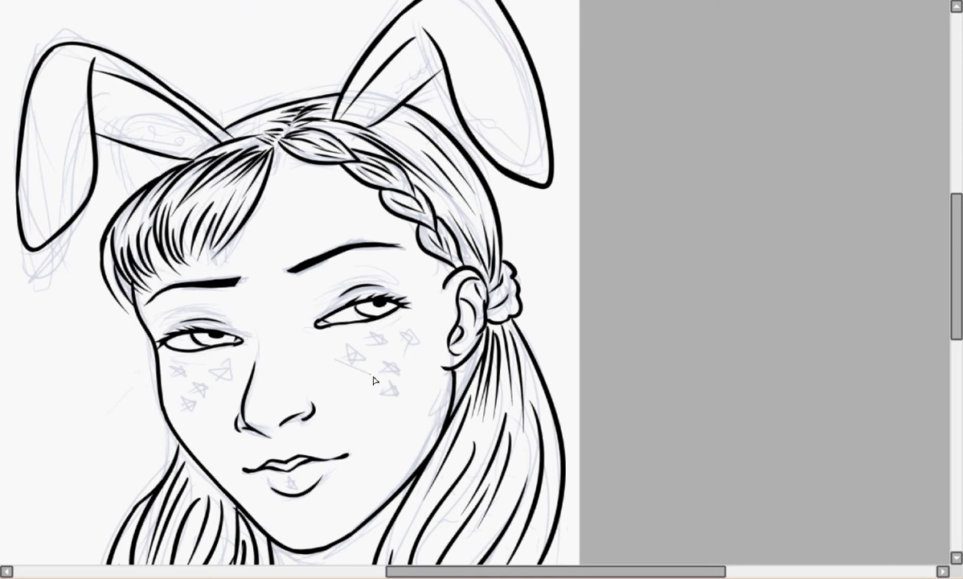
{"action": "scroll", "coordinate": [354, 358], "scroll_direction": "up", "scroll_amount": 3}
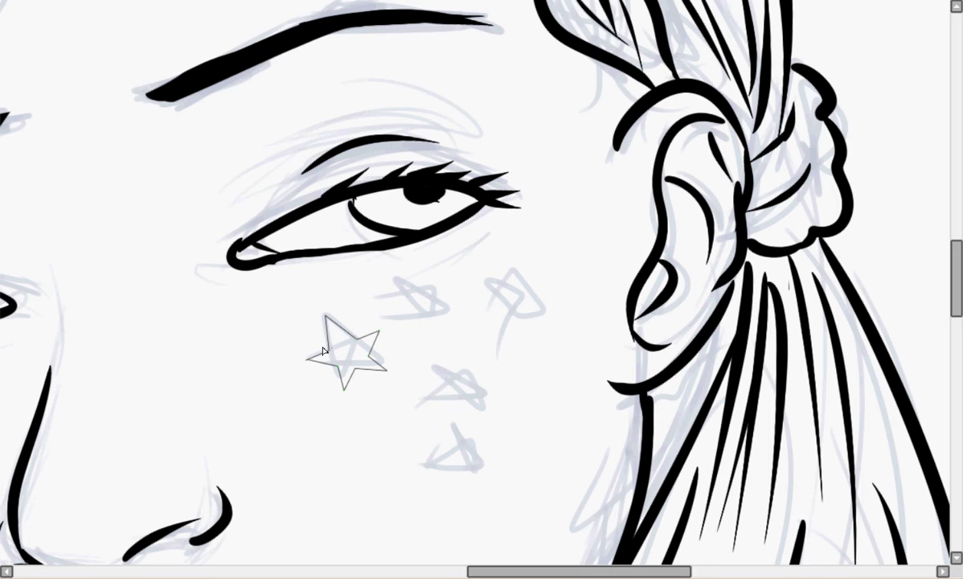
{"action": "left_click", "coordinate": [338, 376]}
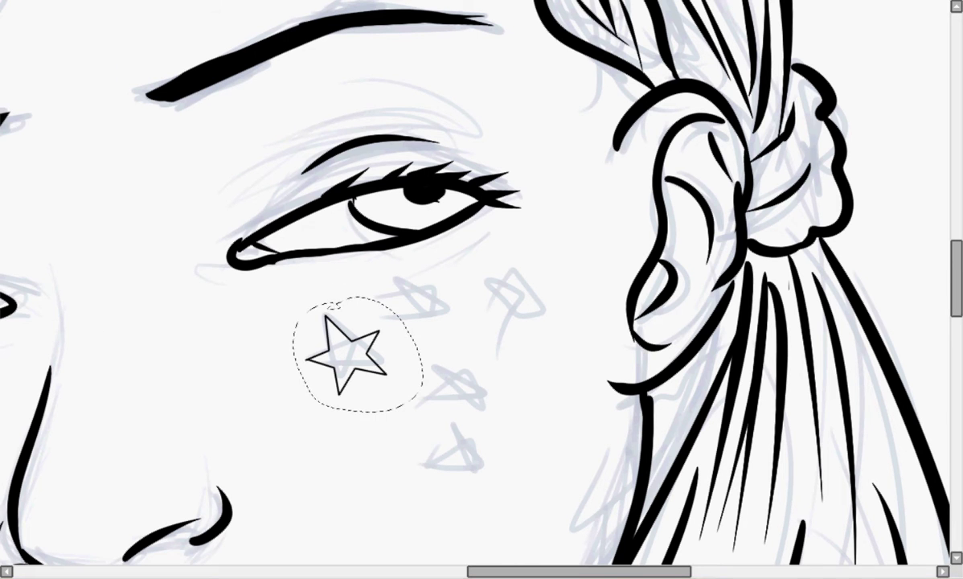
Paste a copy of the star, shrink it and place it over the sketched star just below the eye.
{"action": "key", "text": "ctrl+v"}
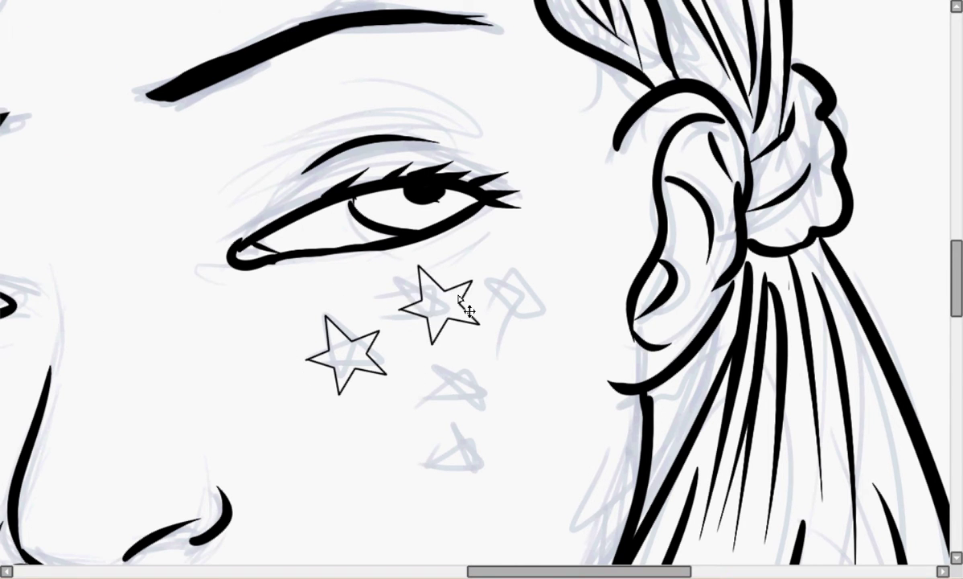
{"action": "left_click", "coordinate": [466, 312]}
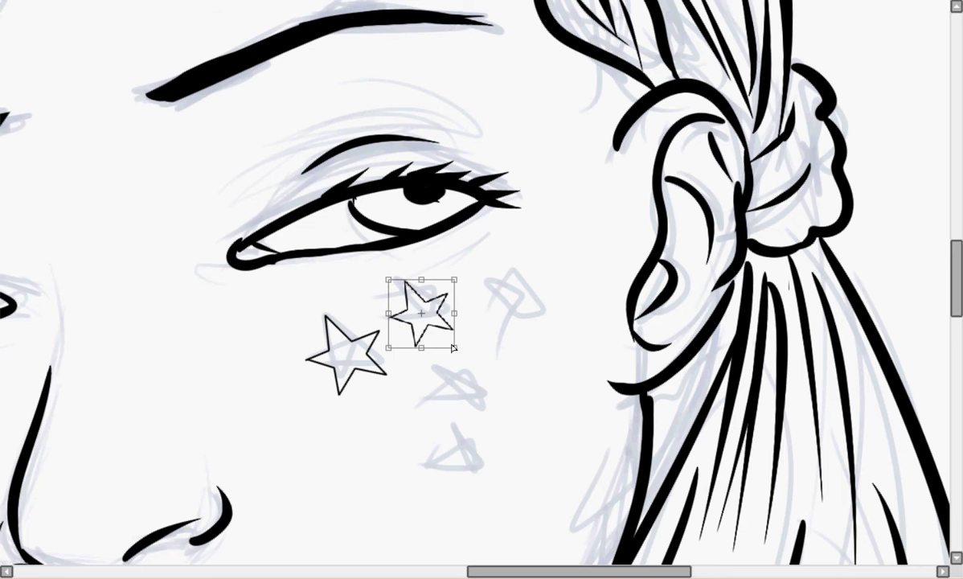
{"action": "left_click_drag", "start_coordinate": [379, 334], "coordinate": [418, 281]}
{"action": "key", "text": "Return"}
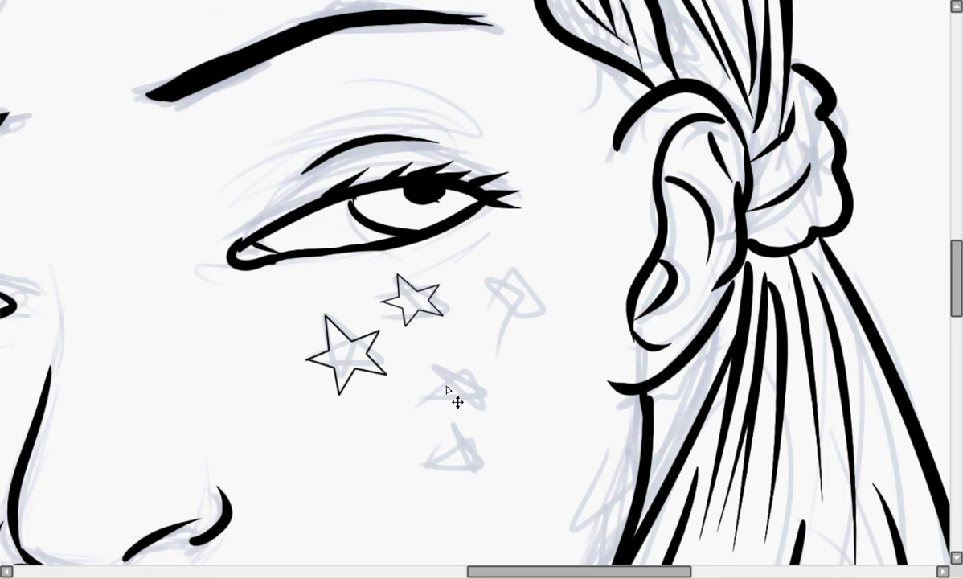
Paste another star copy, shrink and rotate it, and place it over the sketched star nearest the ear.
{"action": "key", "text": "ctrl+v"}
{"action": "left_click_drag", "start_coordinate": [490, 441], "coordinate": [515, 347]}
{"action": "key", "text": "Return"}
Paste two star copies on the ear-side cheek: a small one at the centre and a medium one over the lowest sketched star.
{"action": "key", "text": "ctrl+v"}
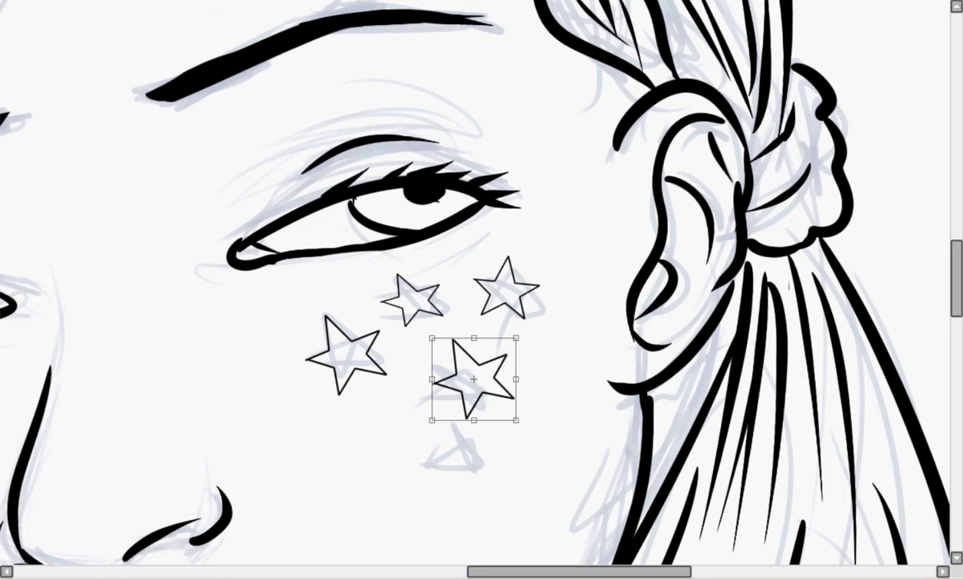
{"action": "left_click_drag", "start_coordinate": [492, 403], "coordinate": [495, 382]}
{"action": "key", "text": "Return"}
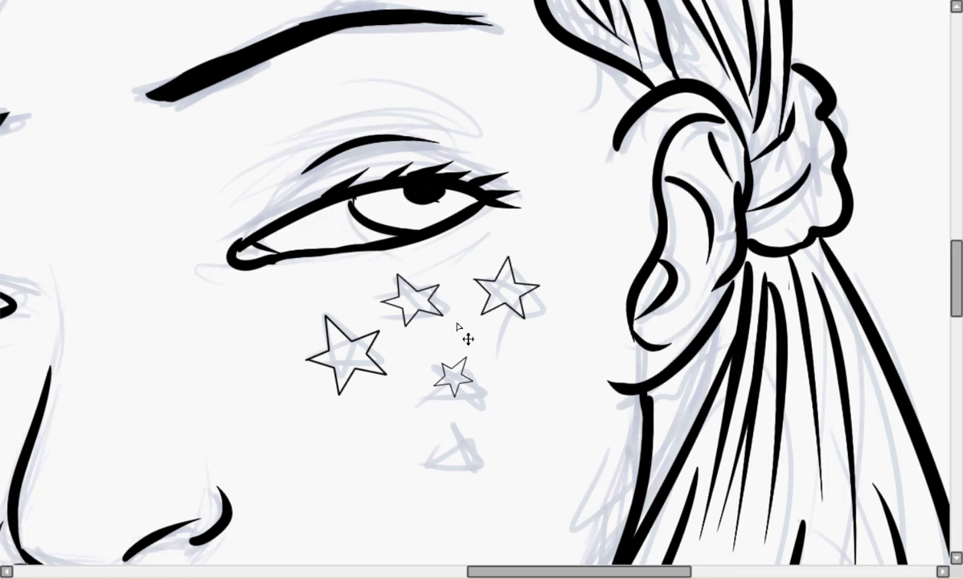
{"action": "key", "text": "ctrl+v"}
{"action": "left_click_drag", "start_coordinate": [465, 333], "coordinate": [523, 430]}
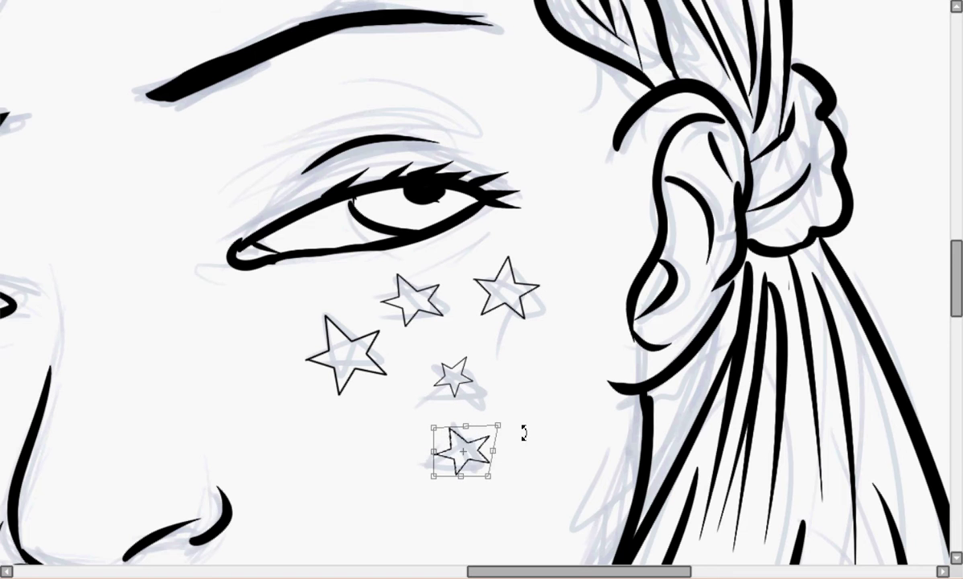
{"action": "key", "text": "Return"}
Paste another star copy, shrink and rotate it, and place it in the empty area below the star nearest the ear.
{"action": "key", "text": "ctrl+v"}
{"action": "left_click_drag", "start_coordinate": [394, 377], "coordinate": [561, 384]}
{"action": "key", "text": "ctrl+t"}
{"action": "key", "text": "Return"}
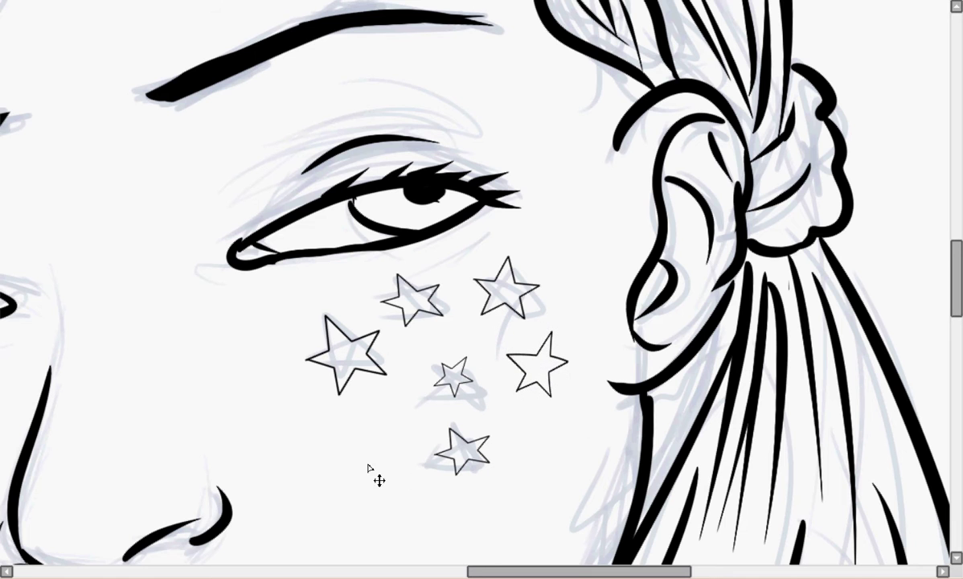
Paste a star copy onto the other cheek, rotating it to fit over the sketched star closest to the nose.
{"action": "left_click_drag", "start_coordinate": [511, 570], "coordinate": [415, 570]}
{"action": "key", "text": "ctrl+v"}
{"action": "left_click_drag", "start_coordinate": [701, 333], "coordinate": [335, 394]}
{"action": "key", "text": "ctrl+t"}
{"action": "left_click_drag", "start_coordinate": [417, 332], "coordinate": [426, 372]}
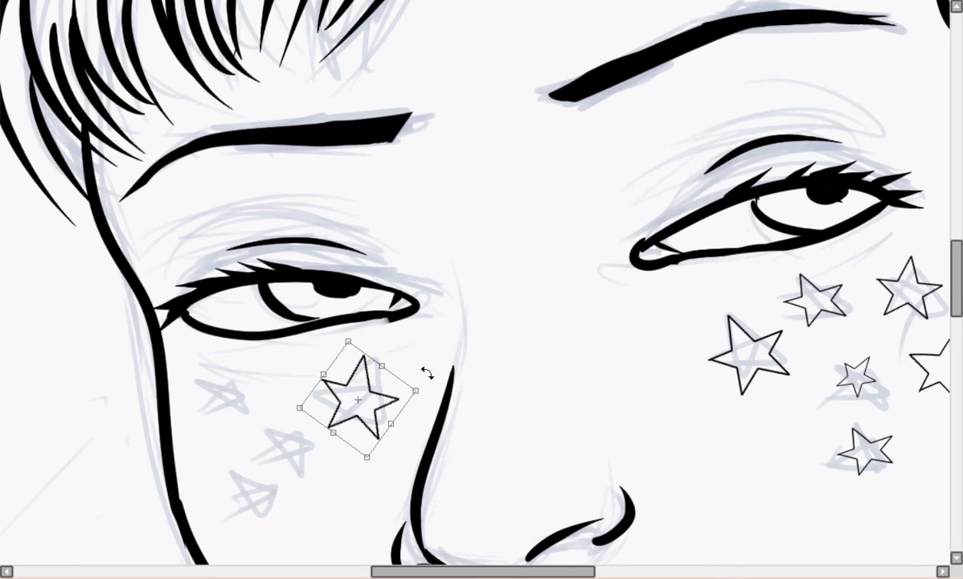
{"action": "key", "text": "Return"}
Paste a smaller star copy over the sketched star below the outer corner of that cheek's eye.
{"action": "key", "text": "ctrl+v"}
{"action": "key", "text": "ctrl+t"}
{"action": "left_click_drag", "start_coordinate": [701, 333], "coordinate": [231, 410]}
{"action": "key", "text": "Return"}
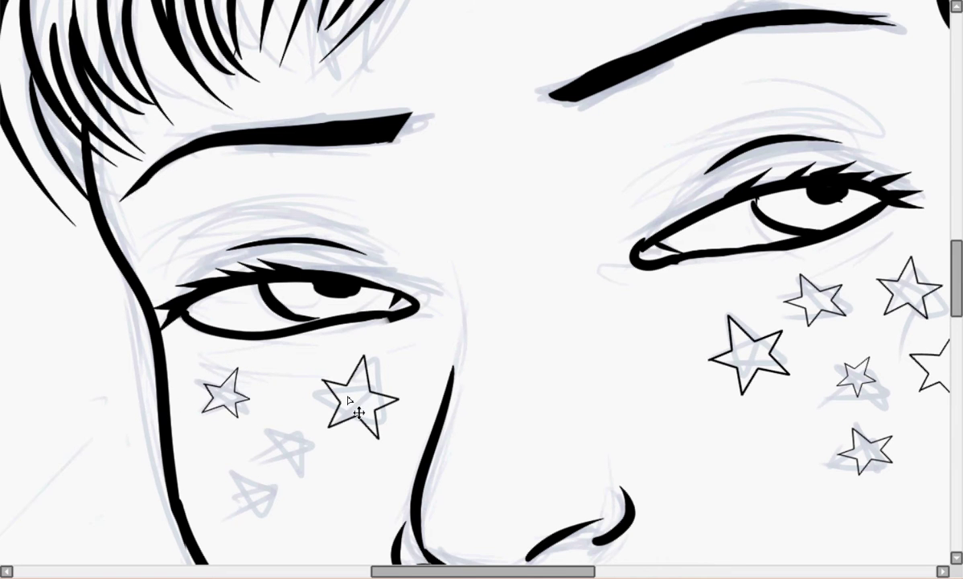
Paste a star copy, then shrink and rotate it over the middle sketched star on the same cheek.
{"action": "key", "text": "ctrl+v"}
{"action": "left_click_drag", "start_coordinate": [358, 411], "coordinate": [277, 450]}
{"action": "key", "text": "ctrl+t"}
{"action": "left_click_drag", "start_coordinate": [327, 494], "coordinate": [294, 468]}
{"action": "key", "text": "Return"}
Paste a star copy and rotate it over the lowest sketched star on the cheek away from the ear.
{"action": "key", "text": "ctrl+v"}
{"action": "left_click_drag", "start_coordinate": [280, 419], "coordinate": [305, 502]}
{"action": "key", "text": "ctrl+t"}
{"action": "key", "text": "Return"}
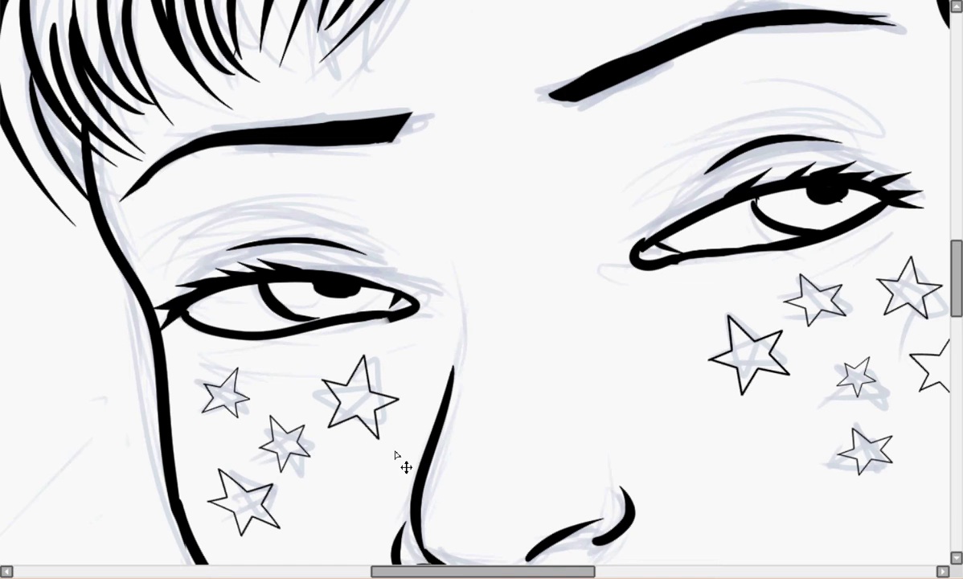
Add a tiny star copy just below the large star beside the nose.
{"action": "key", "text": "ctrl+v"}
{"action": "key", "text": "ctrl+t"}
{"action": "left_click_drag", "start_coordinate": [392, 530], "coordinate": [352, 473]}
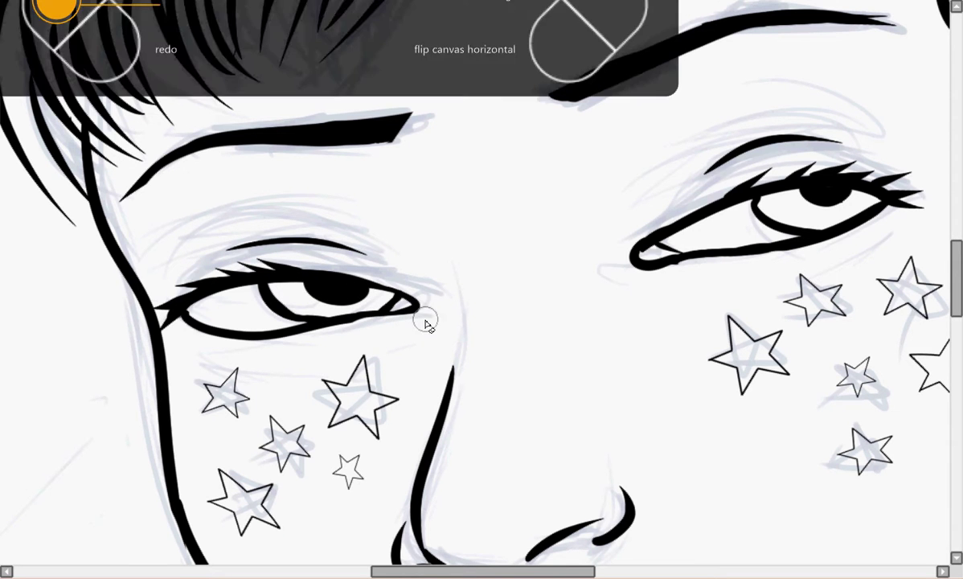
Place a small, slightly rotated star copy over the sketched star on the lower lip.
{"action": "scroll", "coordinate": [585, 393], "scroll_direction": "down", "scroll_amount": 5}
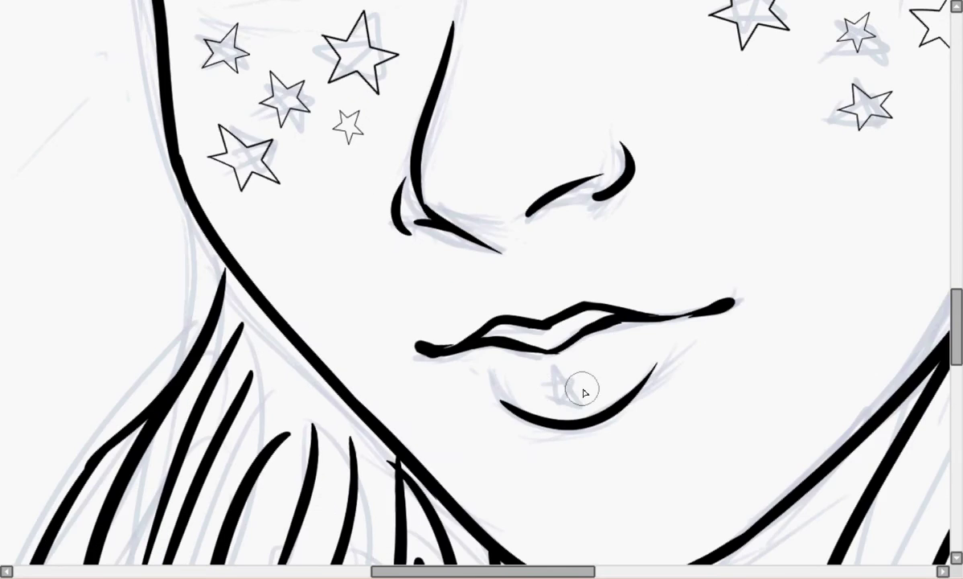
{"action": "mouse_move", "coordinate": [699, 25]}
{"action": "left_mouse_down"}
{"action": "mouse_move", "coordinate": [596, 381]}
{"action": "mouse_move", "coordinate": [627, 370]}
{"action": "mouse_move", "coordinate": [532, 372]}
{"action": "mouse_move", "coordinate": [581, 419]}
{"action": "mouse_move", "coordinate": [580, 398]}
{"action": "left_mouse_up"}
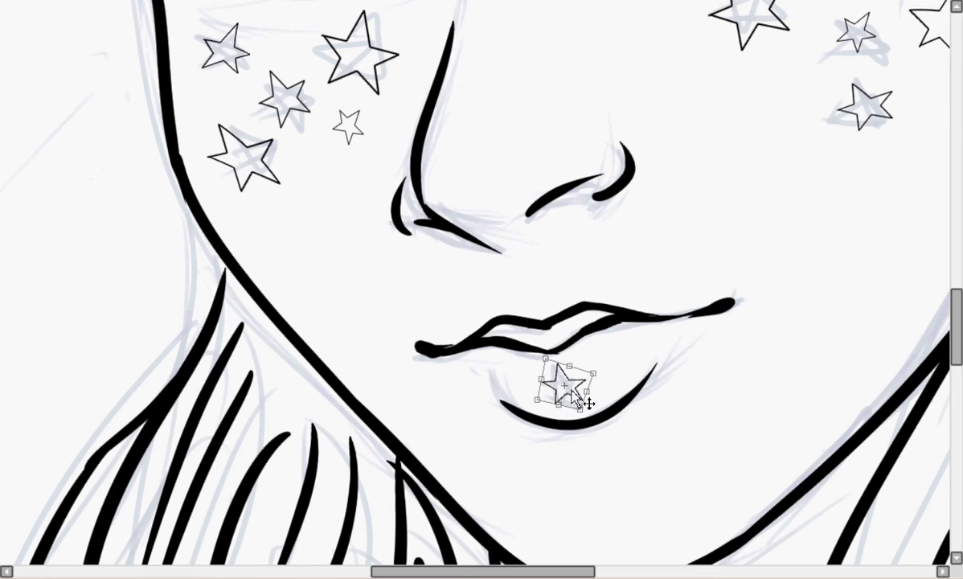
{"action": "key", "text": "Return"}
Trace a selection outline along the shoulder and the outer edge of the pigtail on the side without the visible ear.
{"action": "scroll", "coordinate": [580, 398], "scroll_direction": "up", "scroll_amount": 6}
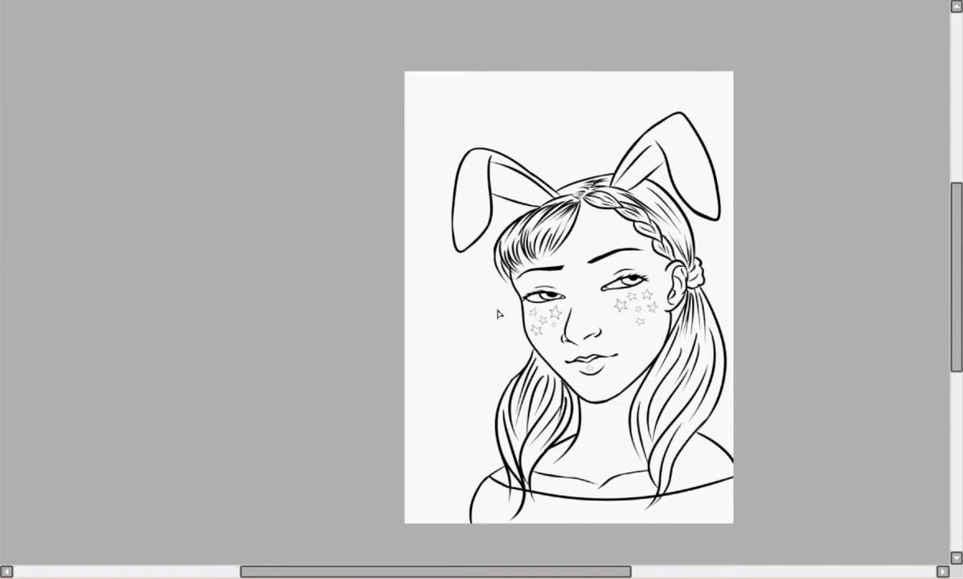
{"action": "key", "text": "ctrl+plus"}
{"action": "left_click_drag", "start_coordinate": [957, 337], "coordinate": [957, 407]}
{"action": "mouse_move", "coordinate": [413, 354]}
{"action": "left_mouse_down"}
{"action": "mouse_move", "coordinate": [426, 432]}
{"action": "mouse_move", "coordinate": [516, 254]}
{"action": "mouse_move", "coordinate": [501, 108]}
{"action": "mouse_move", "coordinate": [523, 2]}
{"action": "left_mouse_up"}
{"action": "key", "text": "ctrl+minus"}
{"action": "scroll", "coordinate": [655, 289], "scroll_direction": "up", "scroll_amount": 5}
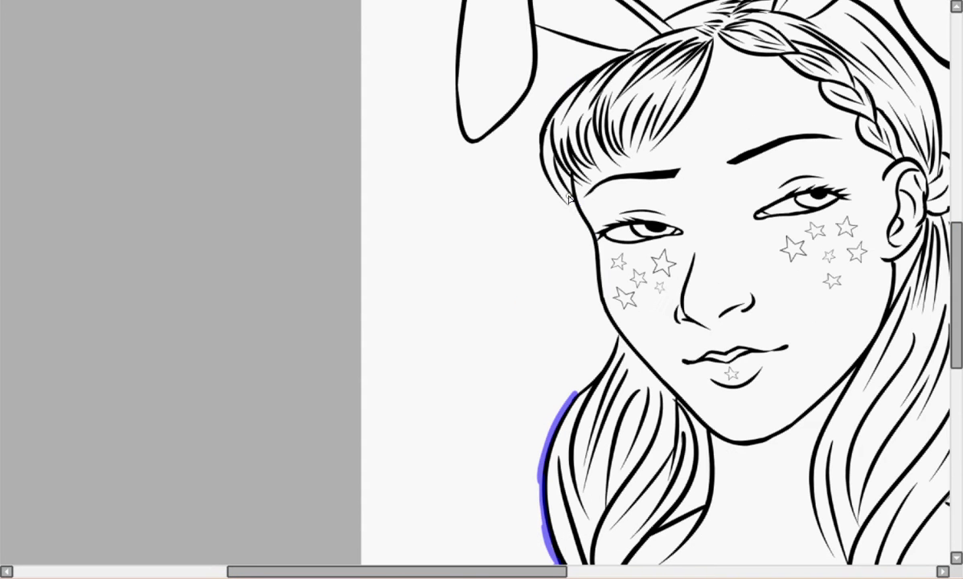
Continue the selection outline up the edge of the face and around the outer fringe, redoing stray strokes.
{"action": "key", "text": "ctrl+z"}
{"action": "mouse_move", "coordinate": [572, 178]}
{"action": "left_mouse_down"}
{"action": "mouse_move", "coordinate": [604, 290]}
{"action": "mouse_move", "coordinate": [583, 388]}
{"action": "mouse_move", "coordinate": [617, 344]}
{"action": "left_mouse_up"}
{"action": "key", "text": "ctrl+z"}
{"action": "left_click_drag", "start_coordinate": [572, 197], "coordinate": [570, 92]}
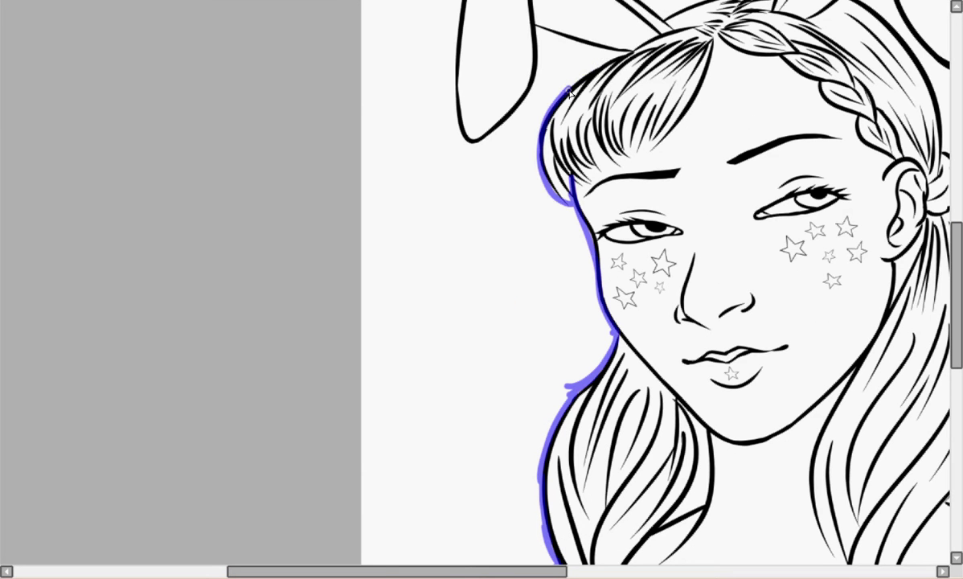
Extend the selection outline around the bunny ear above the fringe and across the crown of the head.
{"action": "mouse_move", "coordinate": [591, 54]}
{"action": "left_mouse_down"}
{"action": "mouse_move", "coordinate": [536, 35]}
{"action": "mouse_move", "coordinate": [536, 86]}
{"action": "mouse_move", "coordinate": [468, 144]}
{"action": "mouse_move", "coordinate": [457, 121]}
{"action": "mouse_move", "coordinate": [457, 10]}
{"action": "left_mouse_up"}
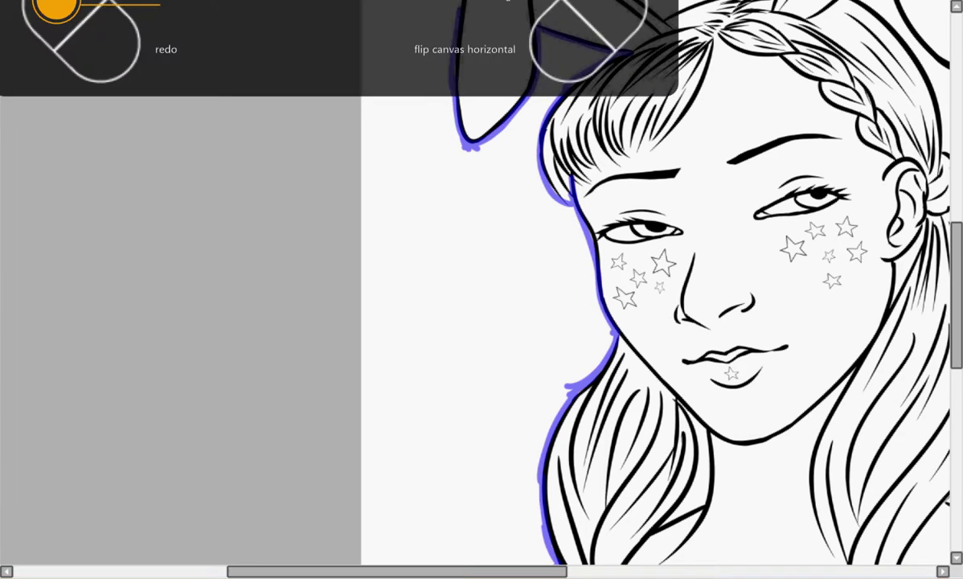
{"action": "scroll", "coordinate": [872, 143], "scroll_direction": "up", "scroll_amount": 3}
{"action": "mouse_move", "coordinate": [459, 180]}
{"action": "left_mouse_down"}
{"action": "mouse_move", "coordinate": [505, 95]}
{"action": "mouse_move", "coordinate": [667, 171]}
{"action": "mouse_move", "coordinate": [664, 189]}
{"action": "left_mouse_up"}
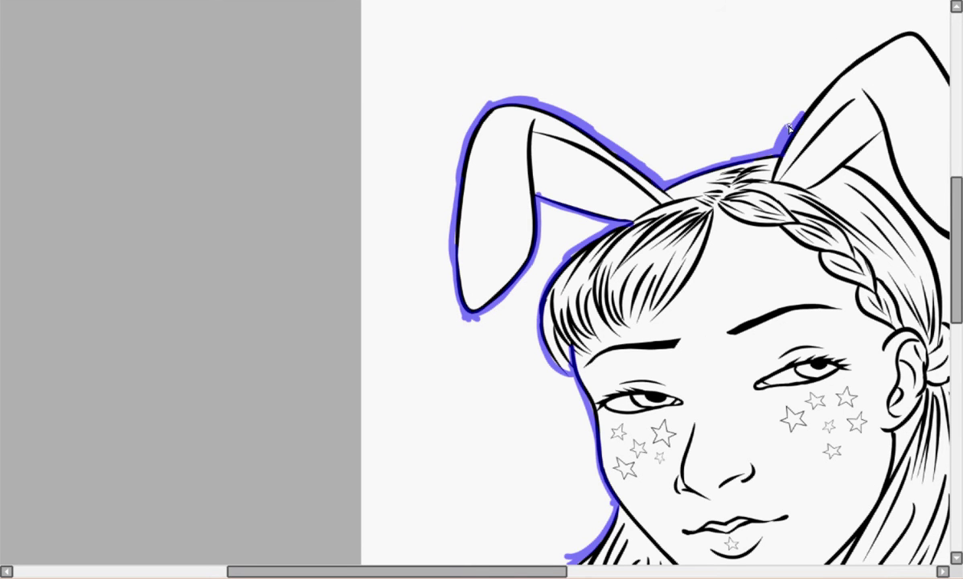
Trace the selection outline around the braid-side bunny ear, the back of the head, the scrunchie and the upper pigtail.
{"action": "mouse_move", "coordinate": [789, 129]}
{"action": "left_mouse_down"}
{"action": "mouse_move", "coordinate": [918, 36]}
{"action": "mouse_move", "coordinate": [957, 83]}
{"action": "left_mouse_up"}
{"action": "scroll", "coordinate": [595, 459], "scroll_direction": "right", "scroll_amount": 5}
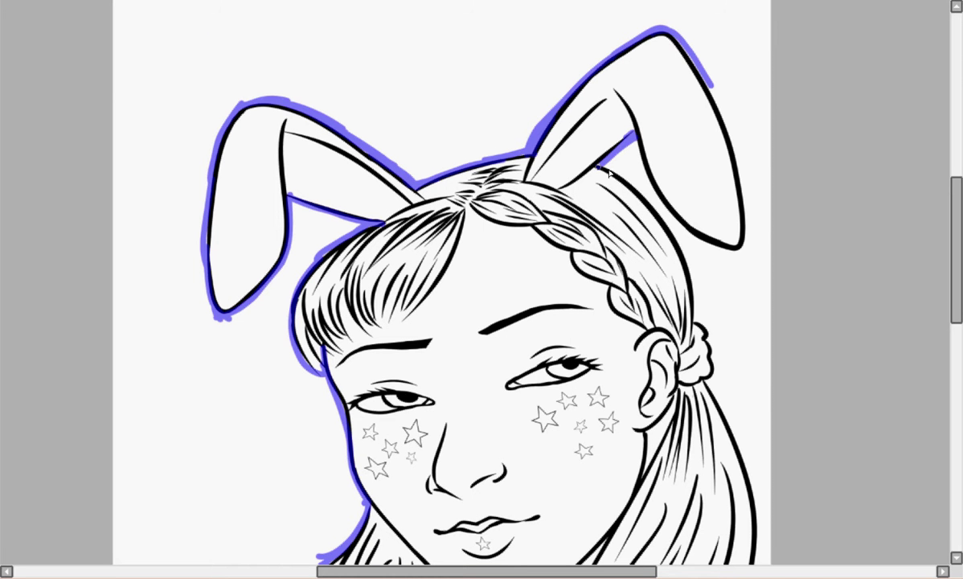
{"action": "left_click_drag", "start_coordinate": [692, 267], "coordinate": [696, 320]}
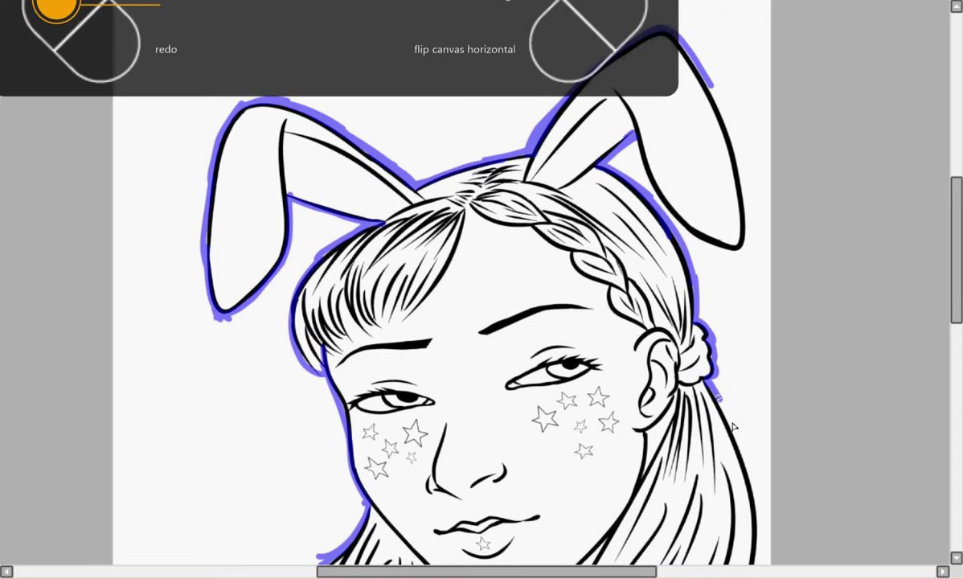
{"action": "left_click_drag", "start_coordinate": [712, 386], "coordinate": [752, 479]}
{"action": "mouse_move", "coordinate": [740, 196]}
{"action": "left_mouse_down"}
{"action": "mouse_move", "coordinate": [674, 143]}
{"action": "mouse_move", "coordinate": [684, 229]}
{"action": "left_mouse_up"}
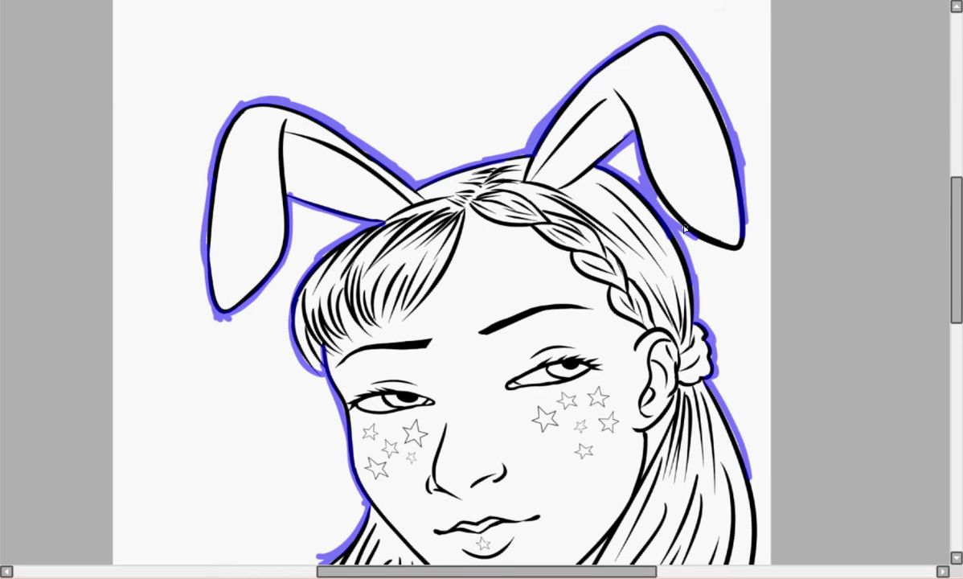
Complete the selection outline down the braid-side pigtail, over the shoulder and along the canvas's bottom edge.
{"action": "scroll", "coordinate": [666, 68], "scroll_direction": "down", "scroll_amount": 4}
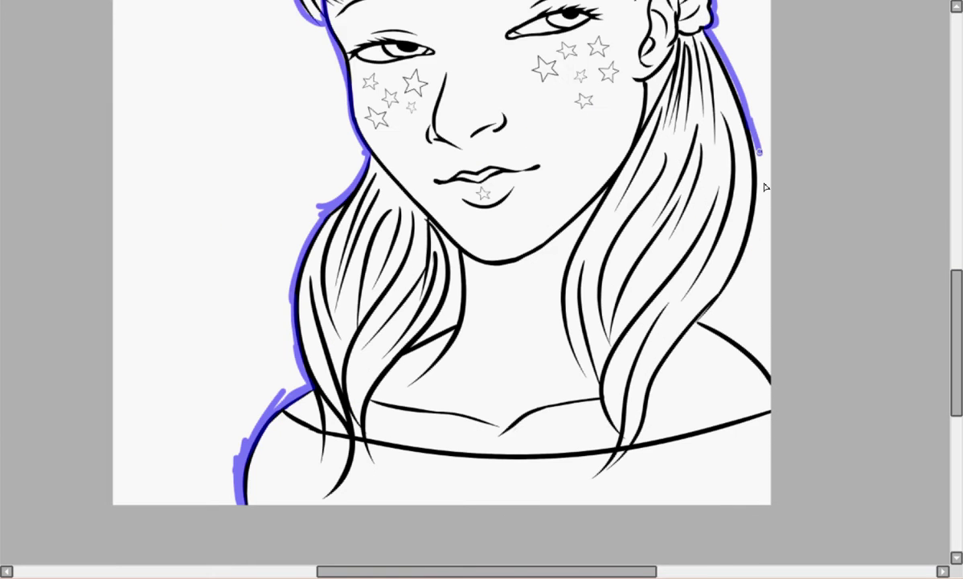
{"action": "left_click_drag", "start_coordinate": [759, 153], "coordinate": [751, 235]}
{"action": "mouse_move", "coordinate": [727, 266]}
{"action": "left_mouse_down"}
{"action": "mouse_move", "coordinate": [735, 284]}
{"action": "mouse_move", "coordinate": [726, 331]}
{"action": "left_mouse_up"}
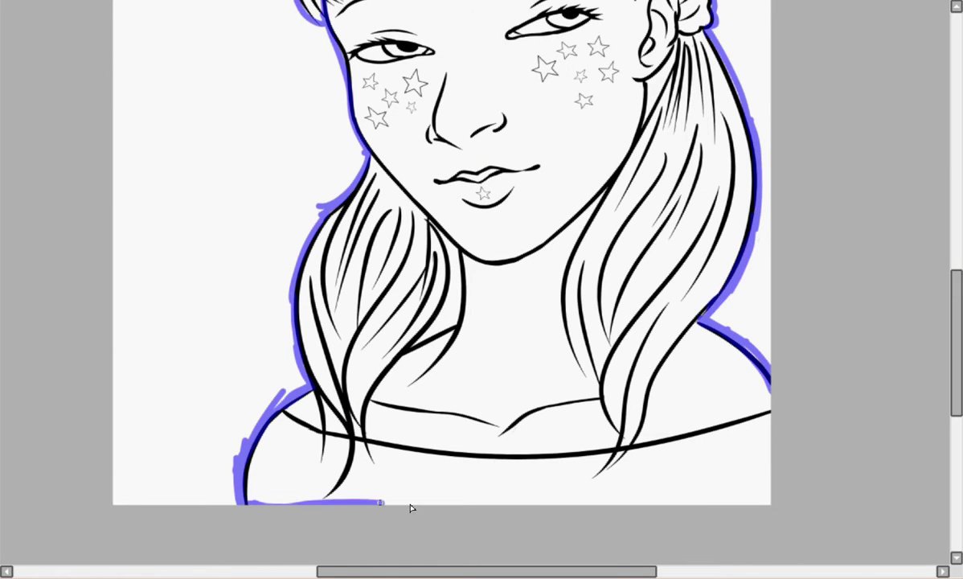
Invert the selection and erase it from the background beside the shoulder, pigtail and face on the fringe side.
{"action": "key", "text": "ctrl+i"}
{"action": "left_click_drag", "start_coordinate": [956, 306], "coordinate": [957, 191]}
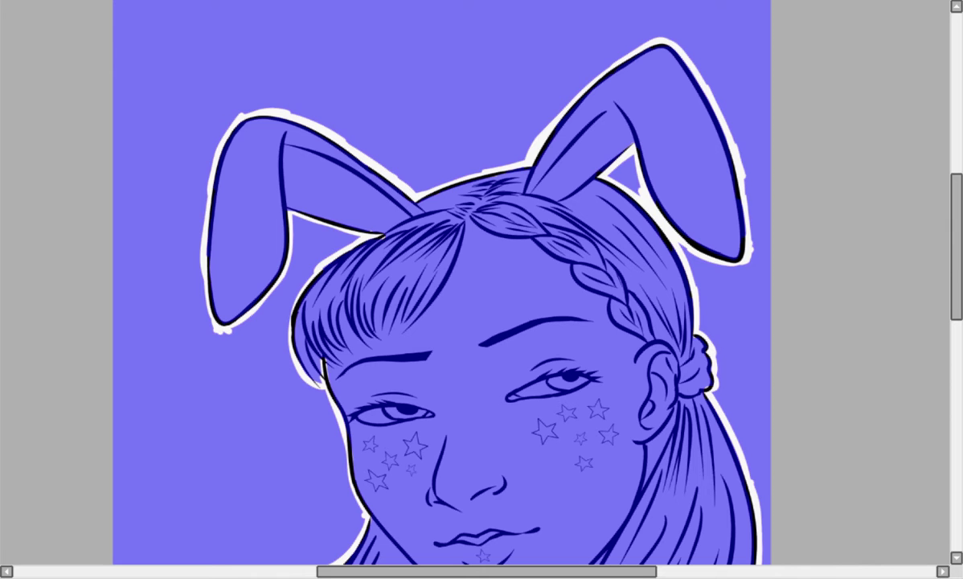
{"action": "scroll", "coordinate": [401, 192], "scroll_direction": "down", "scroll_amount": 3}
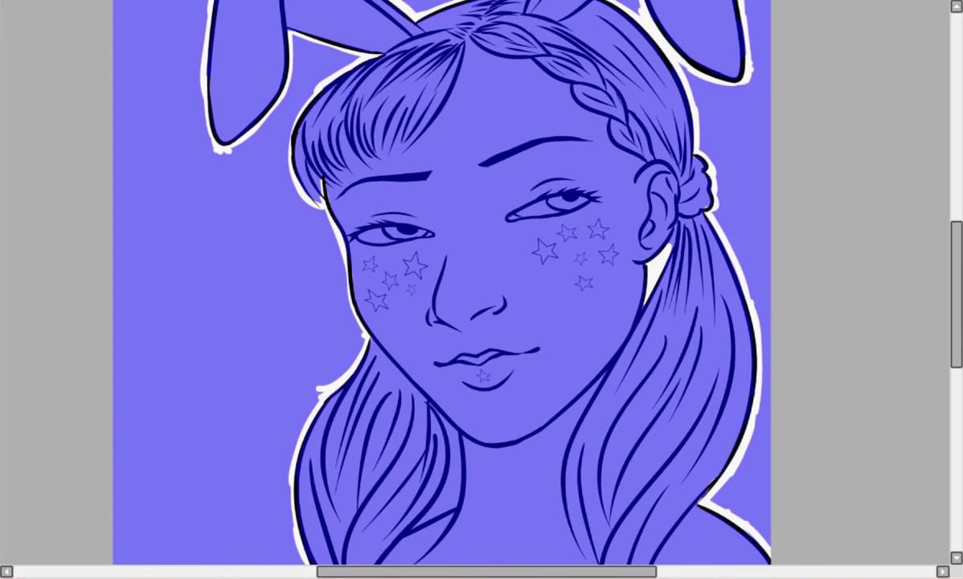
{"action": "scroll", "coordinate": [616, 300], "scroll_direction": "down", "scroll_amount": 5}
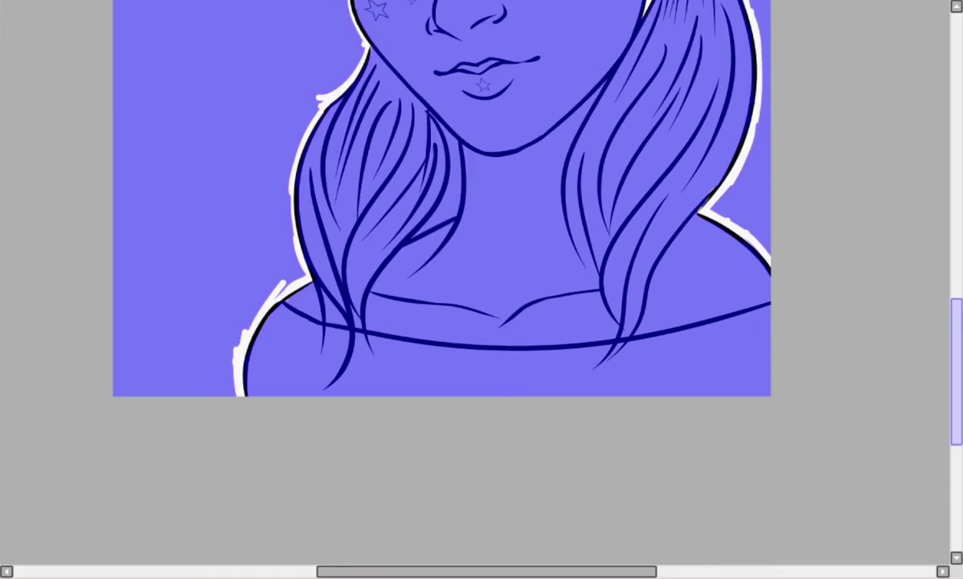
{"action": "scroll", "coordinate": [617, 300], "scroll_direction": "up", "scroll_amount": 2}
{"action": "mouse_move", "coordinate": [170, 404]}
{"action": "left_mouse_down"}
{"action": "mouse_move", "coordinate": [162, 338]}
{"action": "mouse_move", "coordinate": [183, 512]}
{"action": "mouse_move", "coordinate": [225, 494]}
{"action": "mouse_move", "coordinate": [253, 363]}
{"action": "mouse_move", "coordinate": [287, 351]}
{"action": "mouse_move", "coordinate": [324, 66]}
{"action": "mouse_move", "coordinate": [339, 118]}
{"action": "left_mouse_up"}
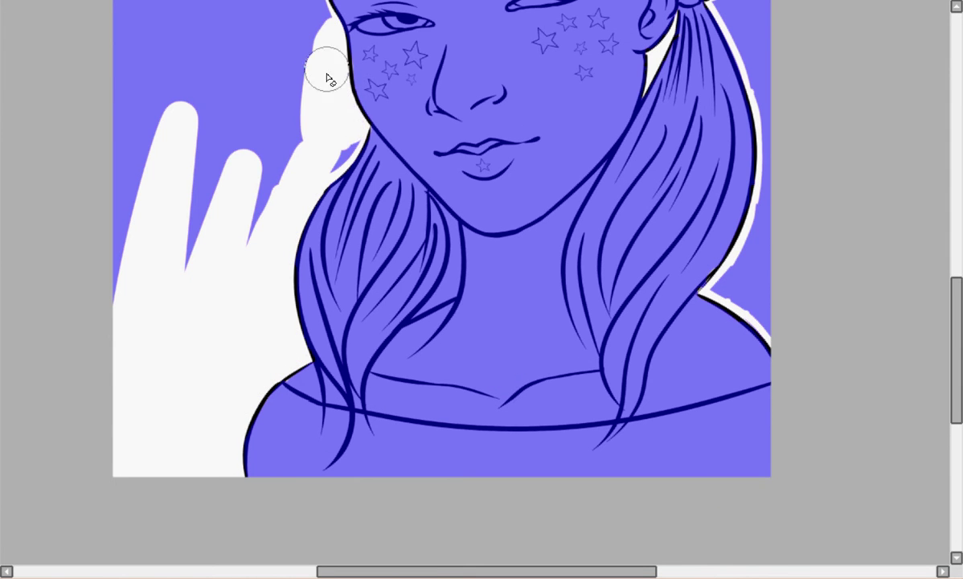
{"action": "mouse_move", "coordinate": [326, 74]}
{"action": "left_mouse_down"}
{"action": "mouse_move", "coordinate": [305, 141]}
{"action": "mouse_move", "coordinate": [112, 37]}
{"action": "mouse_move", "coordinate": [312, 16]}
{"action": "left_mouse_up"}
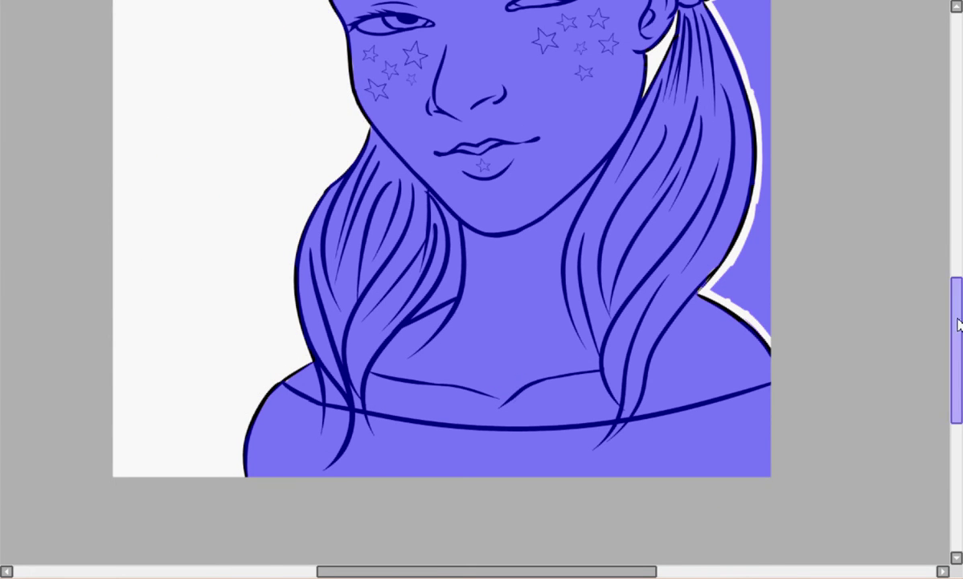
Erase the selection from the background beside the braid-side pigtail and between the bunny ear and the head.
{"action": "left_click_drag", "start_coordinate": [958, 323], "coordinate": [958, 291]}
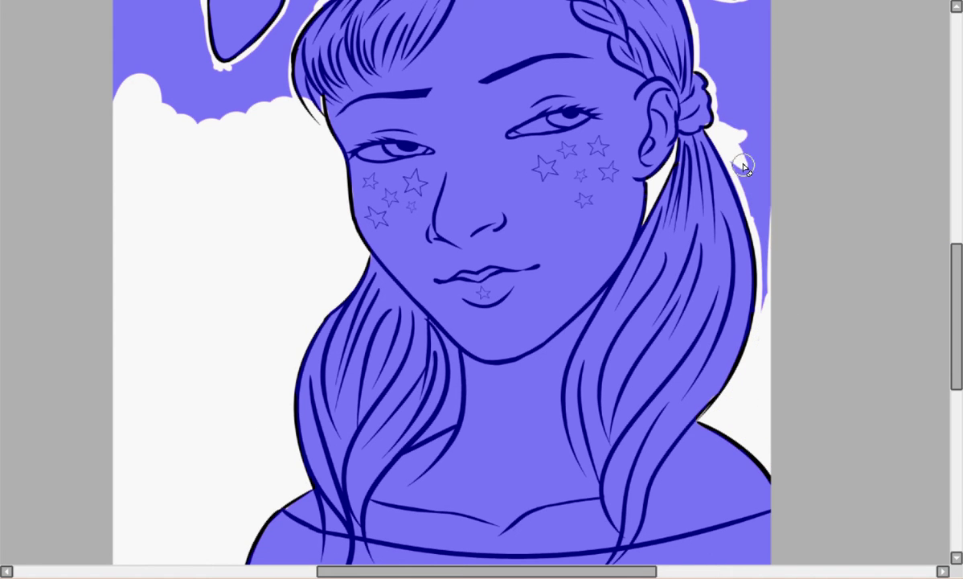
{"action": "left_click_drag", "start_coordinate": [745, 167], "coordinate": [775, 182]}
{"action": "scroll", "coordinate": [922, 183], "scroll_direction": "up", "scroll_amount": 4}
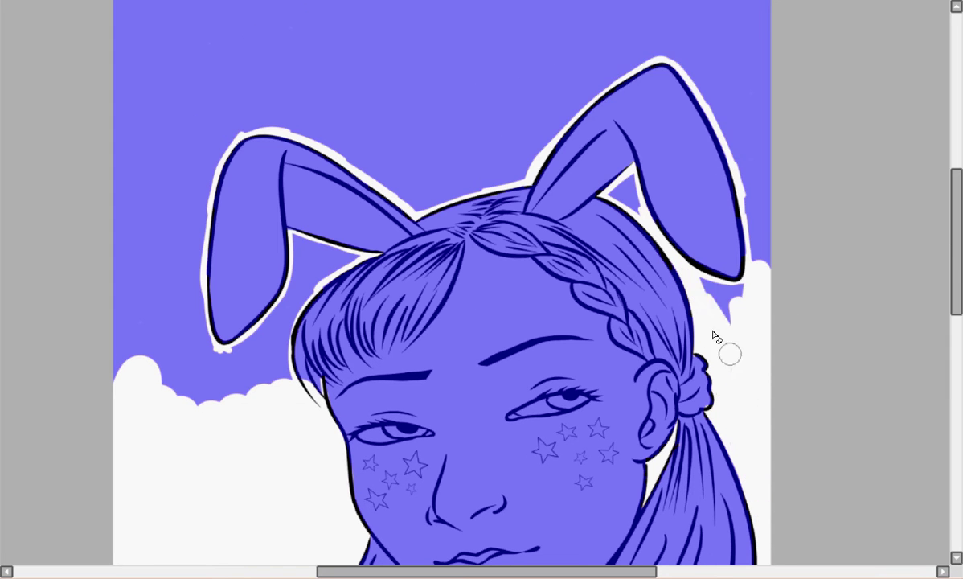
{"action": "mouse_move", "coordinate": [721, 339]}
{"action": "left_mouse_down"}
{"action": "mouse_move", "coordinate": [767, 275]}
{"action": "mouse_move", "coordinate": [730, 4]}
{"action": "mouse_move", "coordinate": [695, 45]}
{"action": "mouse_move", "coordinate": [618, 201]}
{"action": "left_mouse_up"}
Erase the selection from the remaining background above and around both bunny ears and beside the fringe.
{"action": "mouse_move", "coordinate": [539, 145]}
{"action": "left_mouse_down"}
{"action": "mouse_move", "coordinate": [430, 195]}
{"action": "mouse_move", "coordinate": [523, 156]}
{"action": "mouse_move", "coordinate": [554, 97]}
{"action": "mouse_move", "coordinate": [563, 115]}
{"action": "left_mouse_up"}
{"action": "mouse_move", "coordinate": [268, 125]}
{"action": "left_mouse_down"}
{"action": "mouse_move", "coordinate": [335, 122]}
{"action": "mouse_move", "coordinate": [430, 139]}
{"action": "mouse_move", "coordinate": [563, 64]}
{"action": "left_mouse_up"}
{"action": "left_click_drag", "start_coordinate": [301, 249], "coordinate": [303, 265]}
{"action": "left_click_drag", "start_coordinate": [295, 300], "coordinate": [339, 263]}
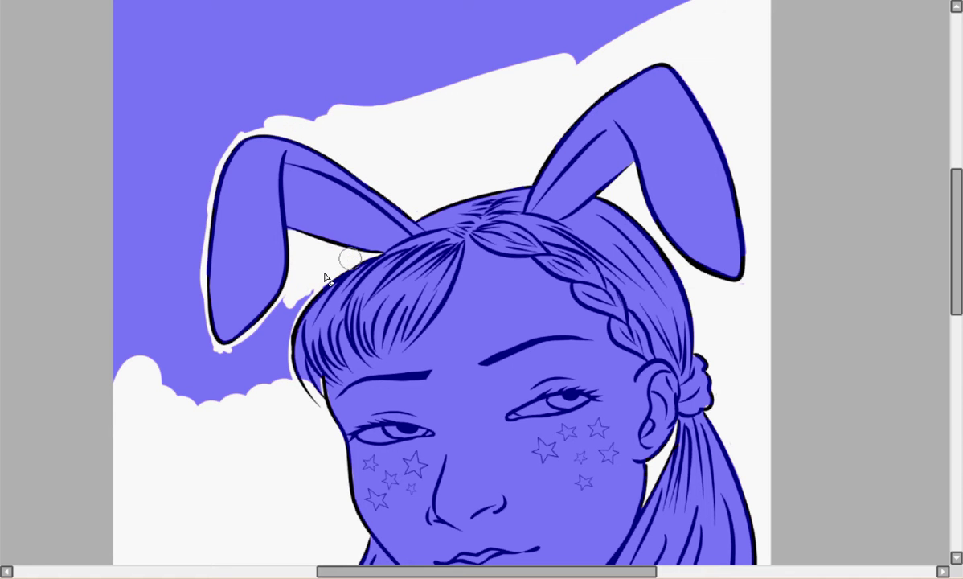
{"action": "mouse_move", "coordinate": [225, 352]}
{"action": "left_mouse_down"}
{"action": "mouse_move", "coordinate": [265, 368]}
{"action": "mouse_move", "coordinate": [275, 339]}
{"action": "left_mouse_up"}
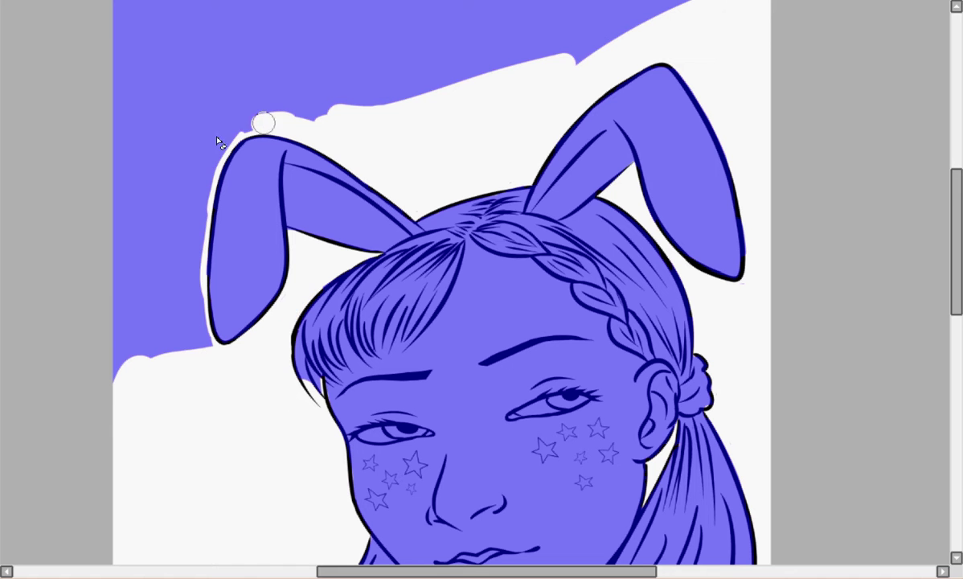
{"action": "mouse_move", "coordinate": [264, 123]}
{"action": "left_mouse_down"}
{"action": "mouse_move", "coordinate": [197, 326]}
{"action": "mouse_move", "coordinate": [172, 144]}
{"action": "mouse_move", "coordinate": [140, 243]}
{"action": "mouse_move", "coordinate": [176, 95]}
{"action": "mouse_move", "coordinate": [237, 21]}
{"action": "mouse_move", "coordinate": [297, 71]}
{"action": "mouse_move", "coordinate": [323, 13]}
{"action": "mouse_move", "coordinate": [454, 84]}
{"action": "left_mouse_up"}
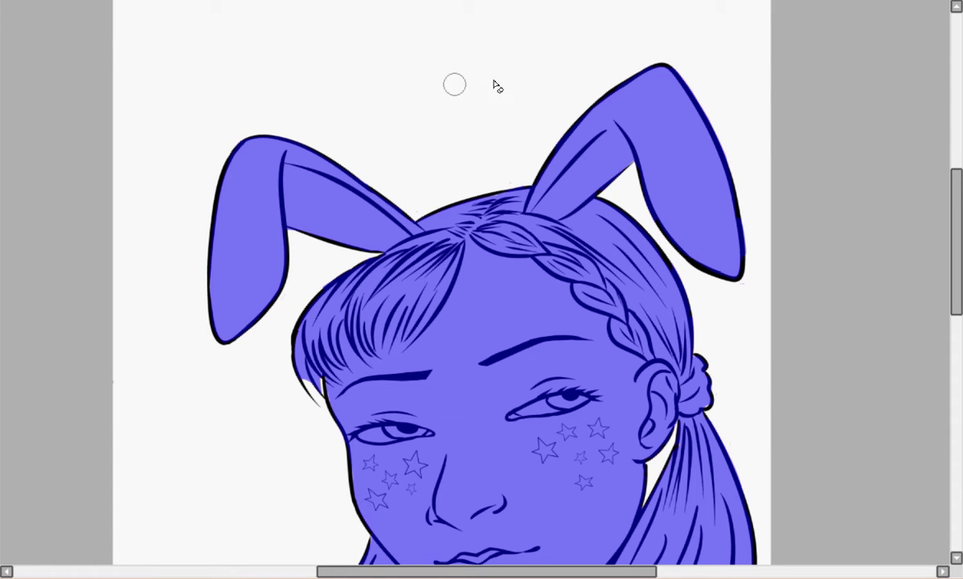
Erase the selection from the gap between neck and pigtail, and refine it around the outer fringe tips.
{"action": "scroll", "coordinate": [431, 141], "scroll_direction": "up", "scroll_amount": 2}
{"action": "scroll", "coordinate": [431, 241], "scroll_direction": "down", "scroll_amount": 7}
{"action": "mouse_move", "coordinate": [430, 266]}
{"action": "left_mouse_down"}
{"action": "mouse_move", "coordinate": [419, 301]}
{"action": "mouse_move", "coordinate": [451, 209]}
{"action": "mouse_move", "coordinate": [450, 277]}
{"action": "left_mouse_up"}
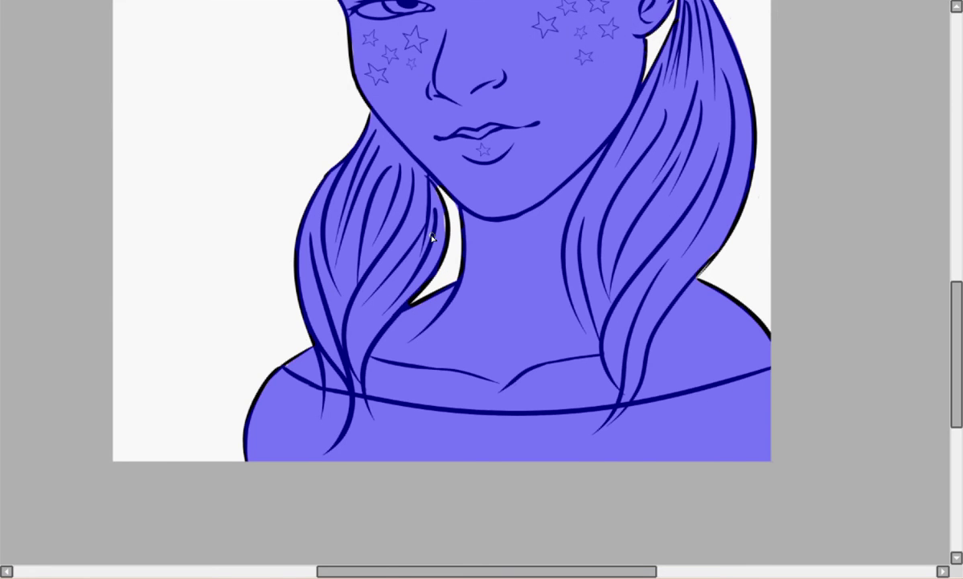
{"action": "scroll", "coordinate": [431, 237], "scroll_direction": "up", "scroll_amount": 5}
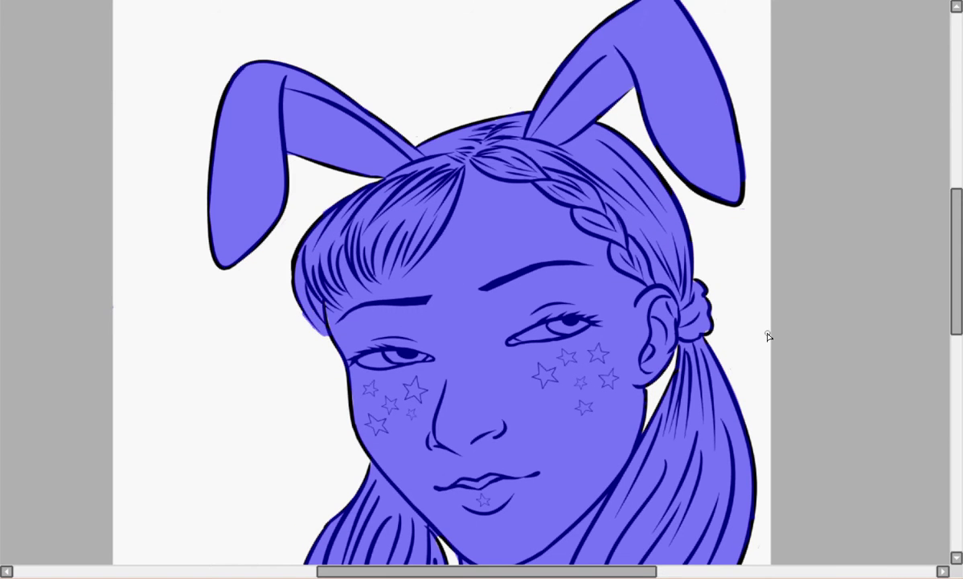
{"action": "left_click_drag", "start_coordinate": [304, 285], "coordinate": [325, 319]}
{"action": "key", "text": "ctrl+z"}
{"action": "key", "text": "ctrl+z"}
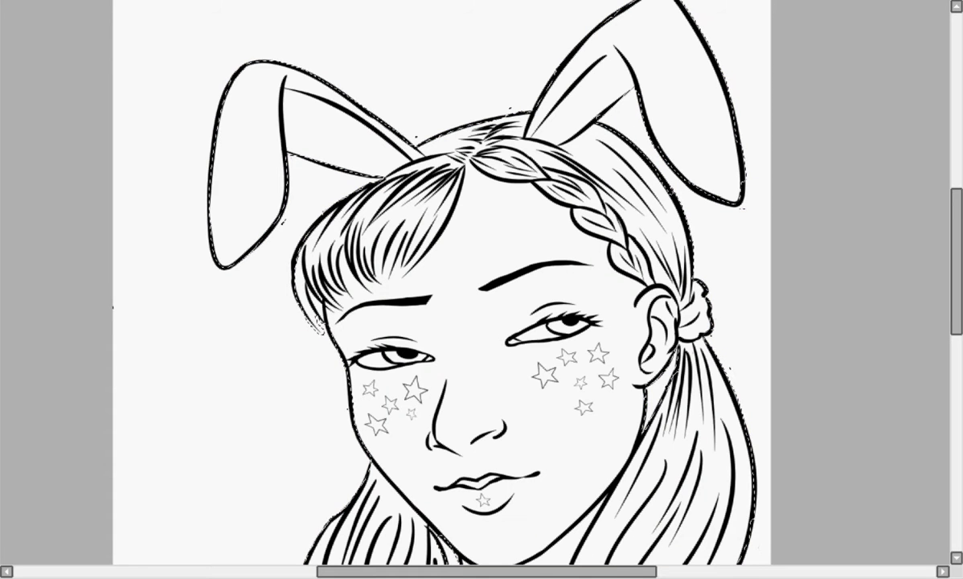
Fill the selected figure with a flat peach skin colour and clear the selection.
{"action": "key", "text": "shift+BackSpace"}
{"action": "key", "text": "ctrl+shift+a"}
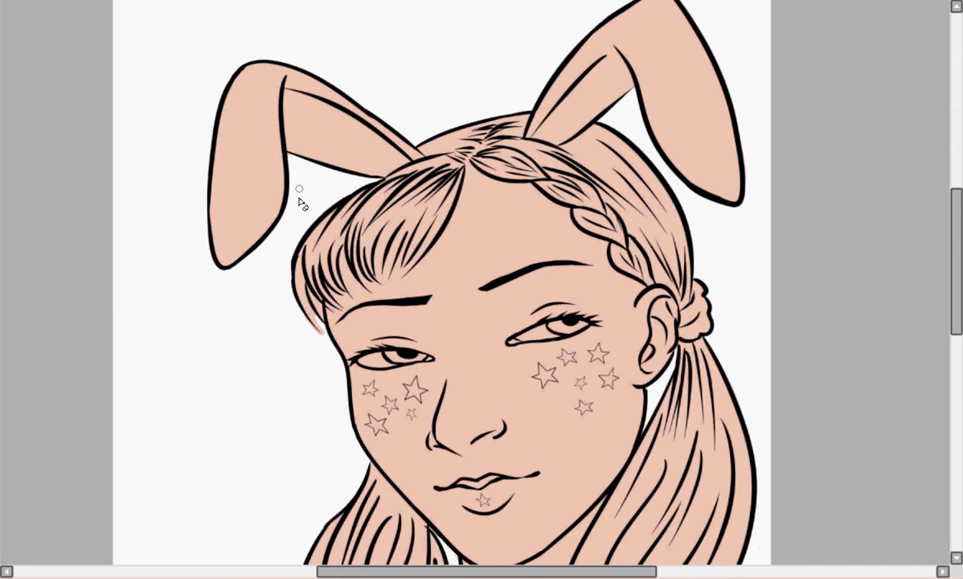
{"action": "scroll", "coordinate": [430, 95], "scroll_direction": "down", "scroll_amount": 1}
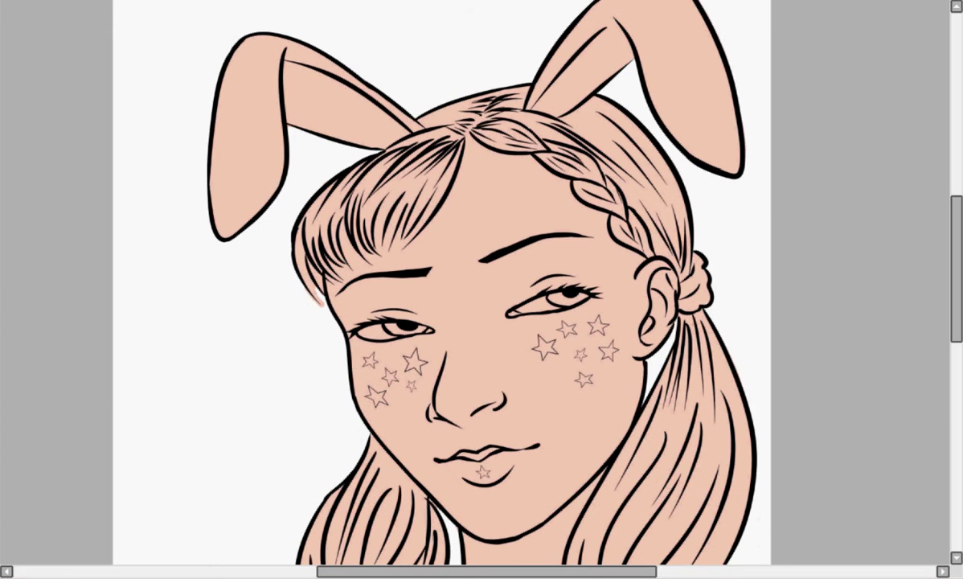
{"action": "scroll", "coordinate": [849, 252], "scroll_direction": "down", "scroll_amount": 8}
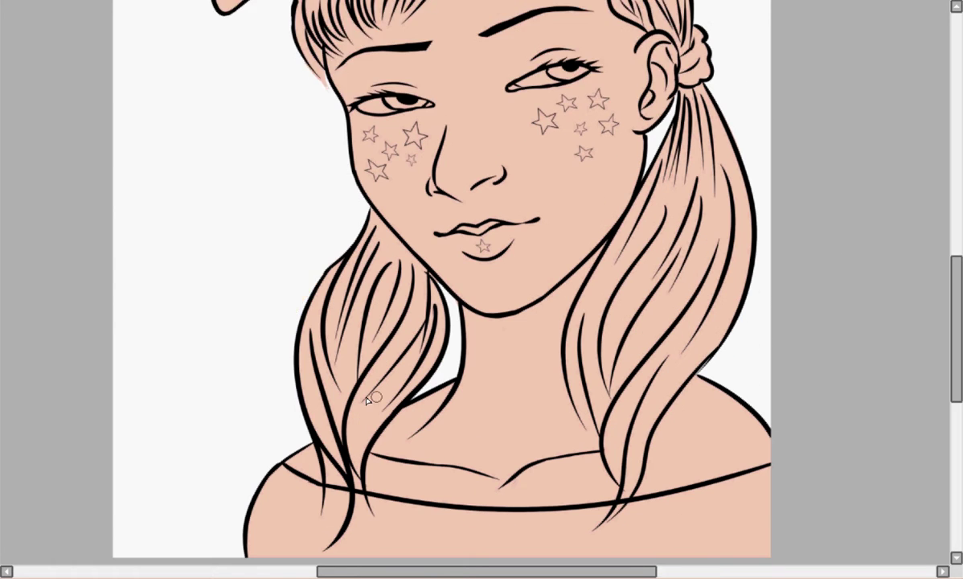
{"action": "left_click_drag", "start_coordinate": [354, 242], "coordinate": [285, 366]}
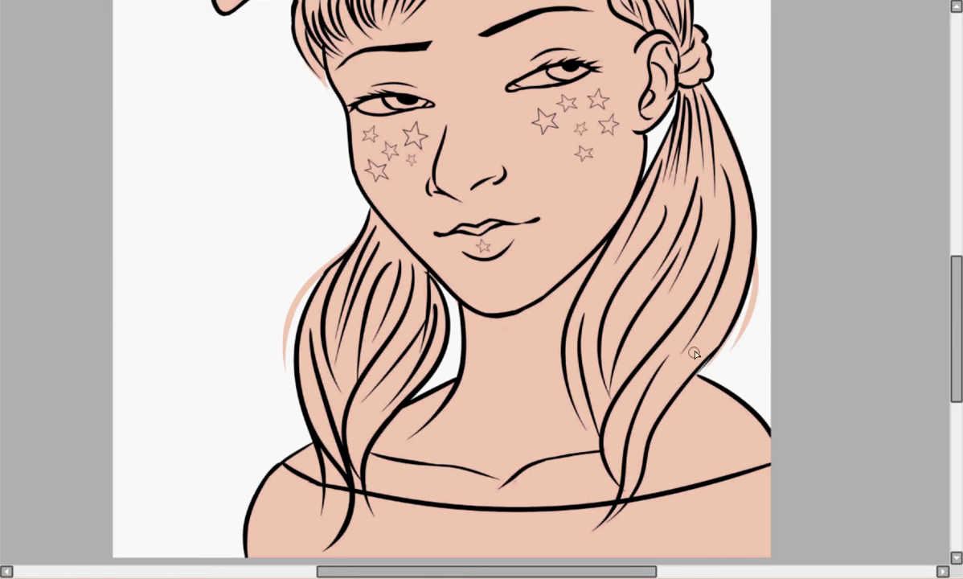
{"action": "left_click_drag", "start_coordinate": [956, 295], "coordinate": [957, 264]}
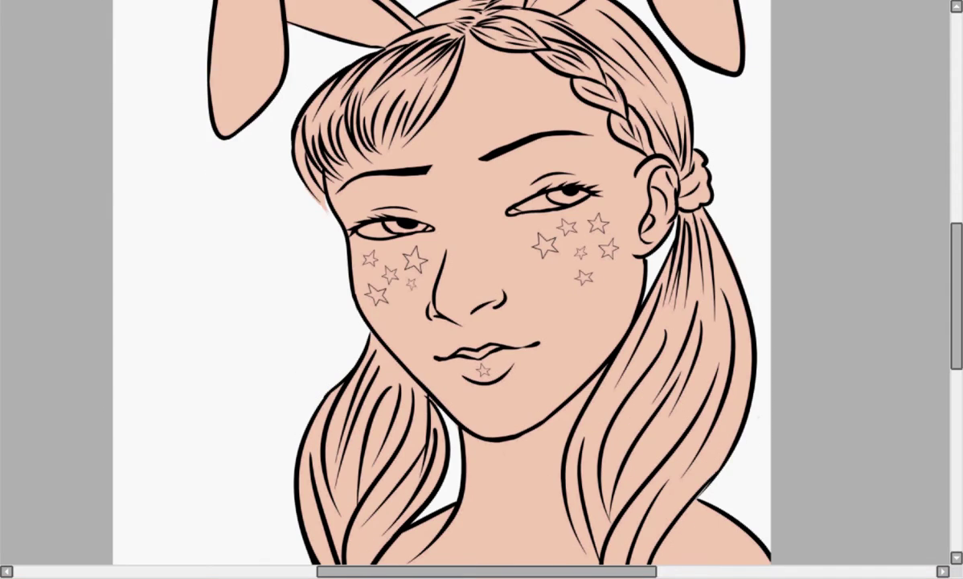
Paint soft reddish-brown shadows on the forehead under the hair, beneath the chin, around the collarbones and on the shoulders.
{"action": "key", "text": "ctrl+minus"}
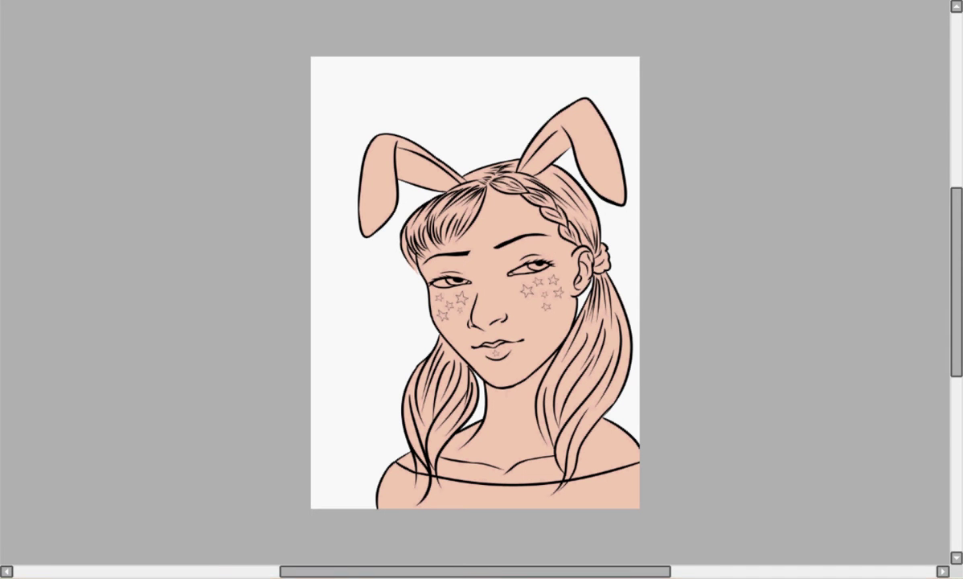
{"action": "left_click_drag", "start_coordinate": [450, 201], "coordinate": [494, 216]}
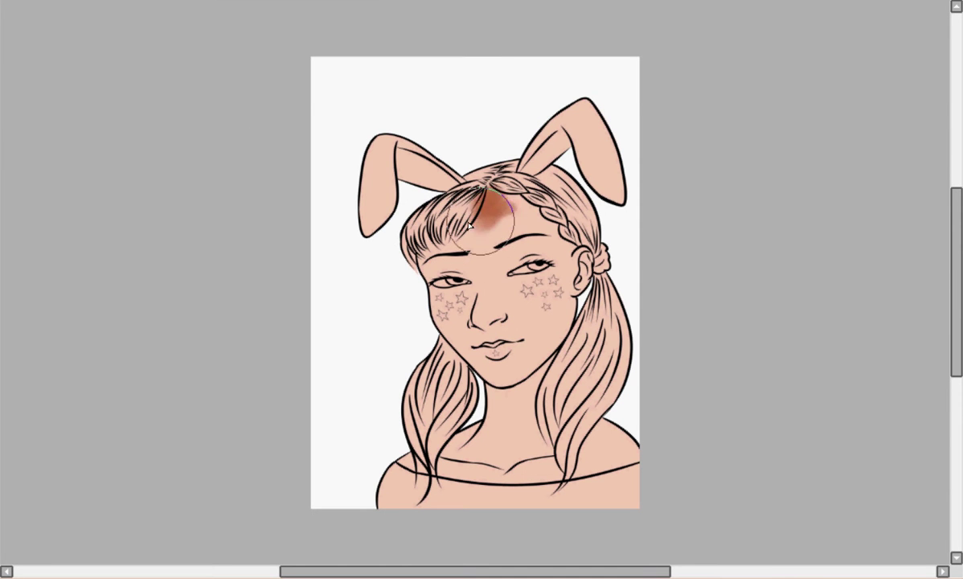
{"action": "left_click_drag", "start_coordinate": [555, 193], "coordinate": [446, 258]}
{"action": "mouse_move", "coordinate": [459, 342]}
{"action": "left_mouse_down"}
{"action": "mouse_move", "coordinate": [483, 398]}
{"action": "mouse_move", "coordinate": [484, 454]}
{"action": "mouse_move", "coordinate": [549, 417]}
{"action": "mouse_move", "coordinate": [518, 477]}
{"action": "mouse_move", "coordinate": [418, 434]}
{"action": "left_mouse_up"}
{"action": "left_click_drag", "start_coordinate": [555, 241], "coordinate": [525, 297]}
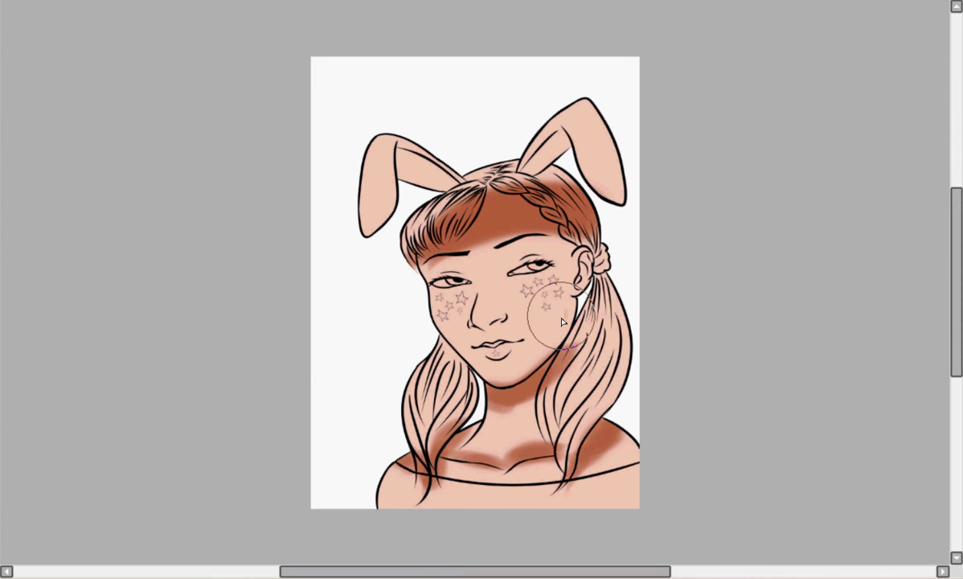
Shade both eye sockets, the sides of the face and the jawline with the soft reddish-brown.
{"action": "left_click_drag", "start_coordinate": [434, 249], "coordinate": [459, 274]}
{"action": "left_click_drag", "start_coordinate": [483, 217], "coordinate": [547, 258]}
{"action": "mouse_move", "coordinate": [418, 233]}
{"action": "left_mouse_down"}
{"action": "mouse_move", "coordinate": [409, 280]}
{"action": "mouse_move", "coordinate": [450, 362]}
{"action": "left_mouse_up"}
{"action": "mouse_move", "coordinate": [450, 313]}
{"action": "left_mouse_down"}
{"action": "mouse_move", "coordinate": [476, 324]}
{"action": "mouse_move", "coordinate": [410, 297]}
{"action": "left_mouse_up"}
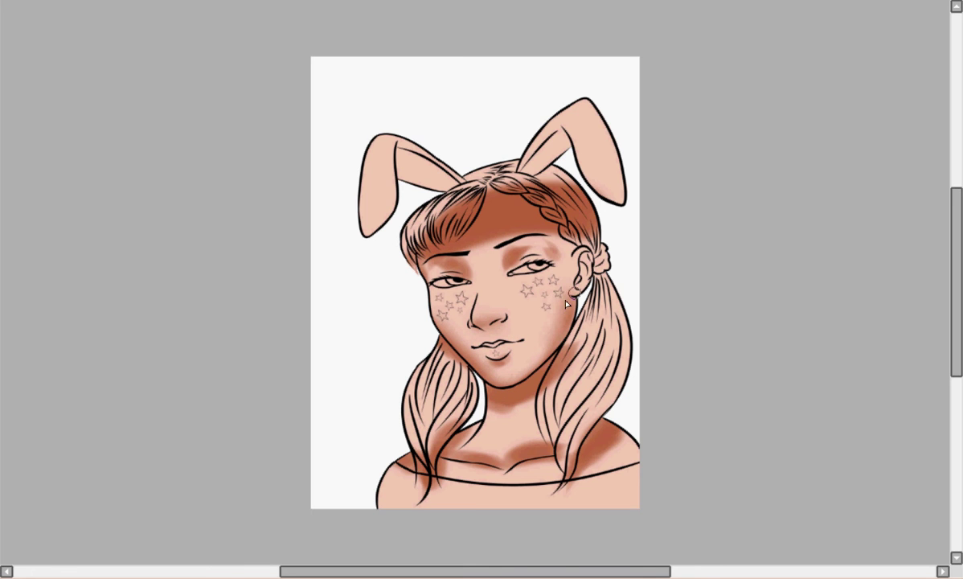
Blend the shadow edges on the neck and chest and around the eye sockets into the skin.
{"action": "mouse_move", "coordinate": [511, 322]}
{"action": "left_mouse_down"}
{"action": "mouse_move", "coordinate": [490, 353]}
{"action": "mouse_move", "coordinate": [499, 385]}
{"action": "mouse_move", "coordinate": [448, 393]}
{"action": "mouse_move", "coordinate": [562, 426]}
{"action": "mouse_move", "coordinate": [446, 424]}
{"action": "mouse_move", "coordinate": [513, 466]}
{"action": "mouse_move", "coordinate": [452, 468]}
{"action": "left_mouse_up"}
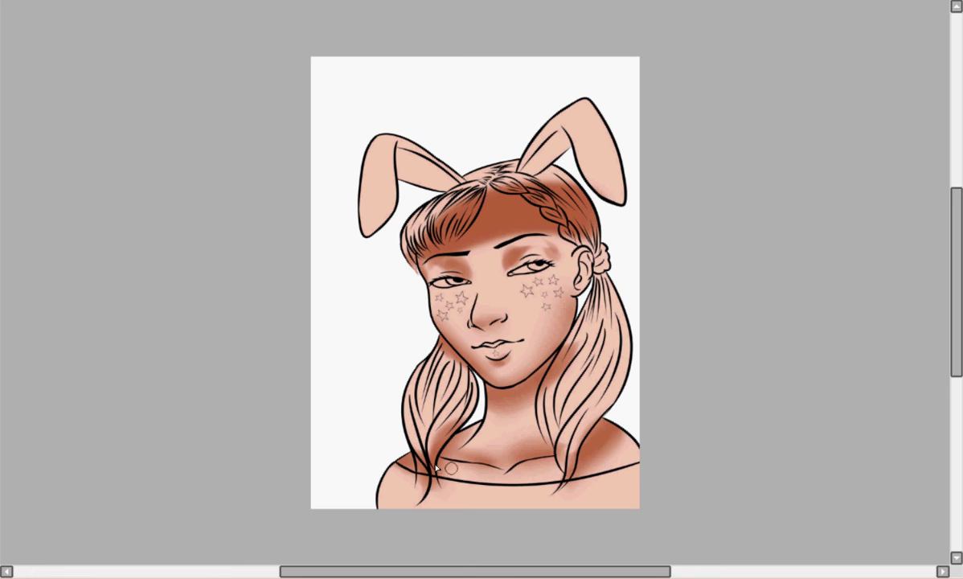
{"action": "mouse_move", "coordinate": [483, 234]}
{"action": "left_mouse_down"}
{"action": "mouse_move", "coordinate": [514, 230]}
{"action": "mouse_move", "coordinate": [430, 227]}
{"action": "mouse_move", "coordinate": [479, 267]}
{"action": "left_mouse_up"}
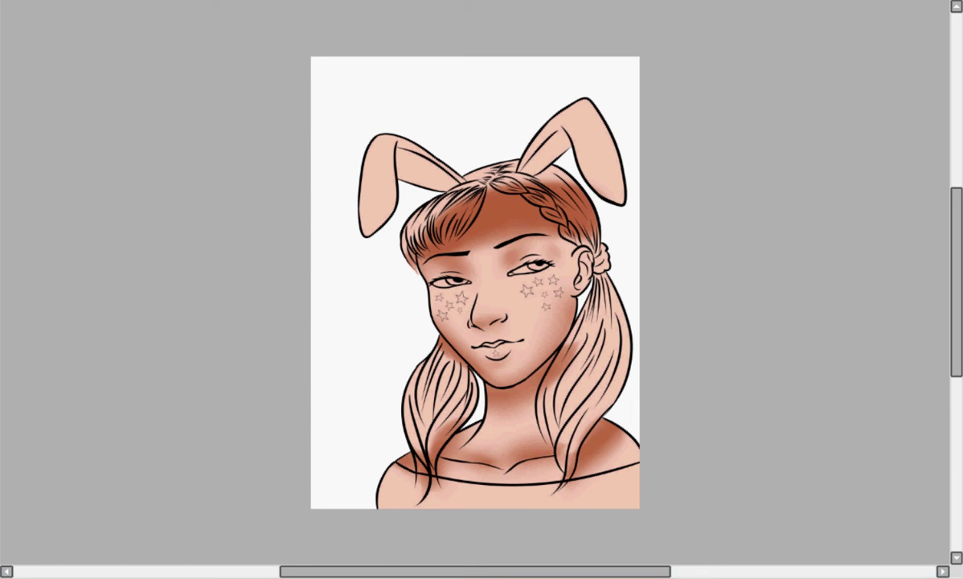
{"action": "key", "text": "ctrl+z"}
{"action": "key", "text": "ctrl+y"}
{"action": "key", "text": "ctrl+z"}
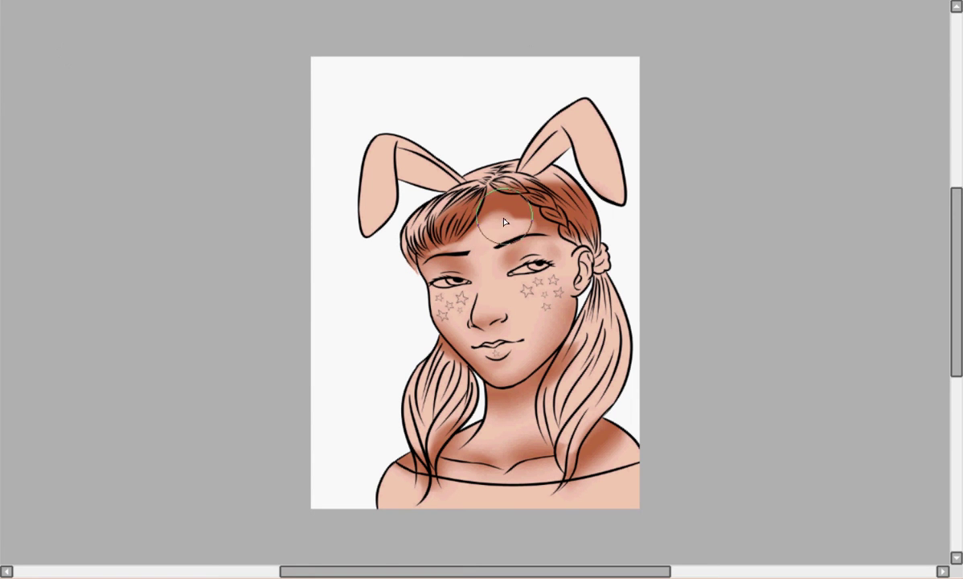
Soften the forehead shadow into the skin, then refine the shading inside the ear with a smaller brush.
{"action": "key", "text": "["}
{"action": "key", "text": "["}
{"action": "key", "text": "["}
{"action": "key", "text": "["}
{"action": "key", "text": "["}
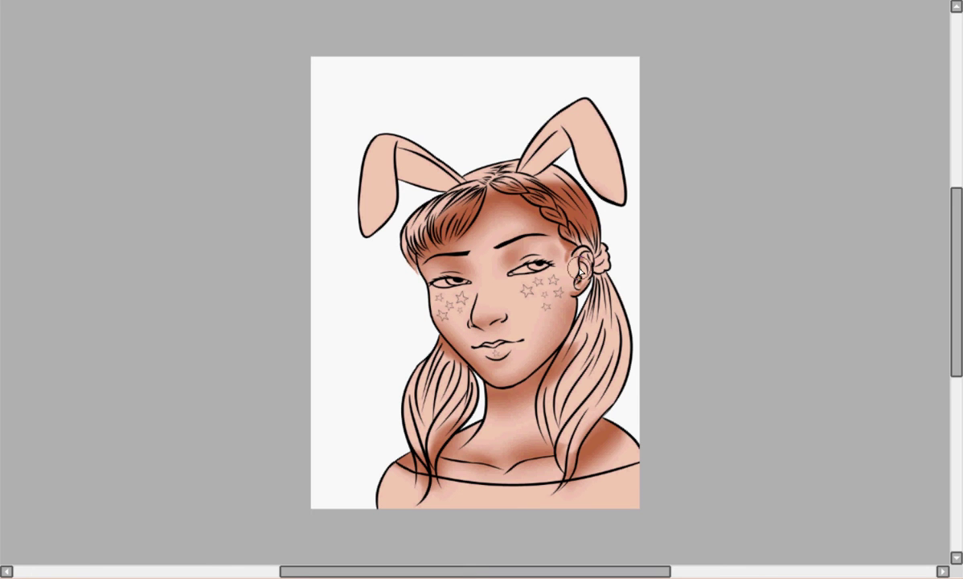
{"action": "left_click_drag", "start_coordinate": [576, 277], "coordinate": [581, 287]}
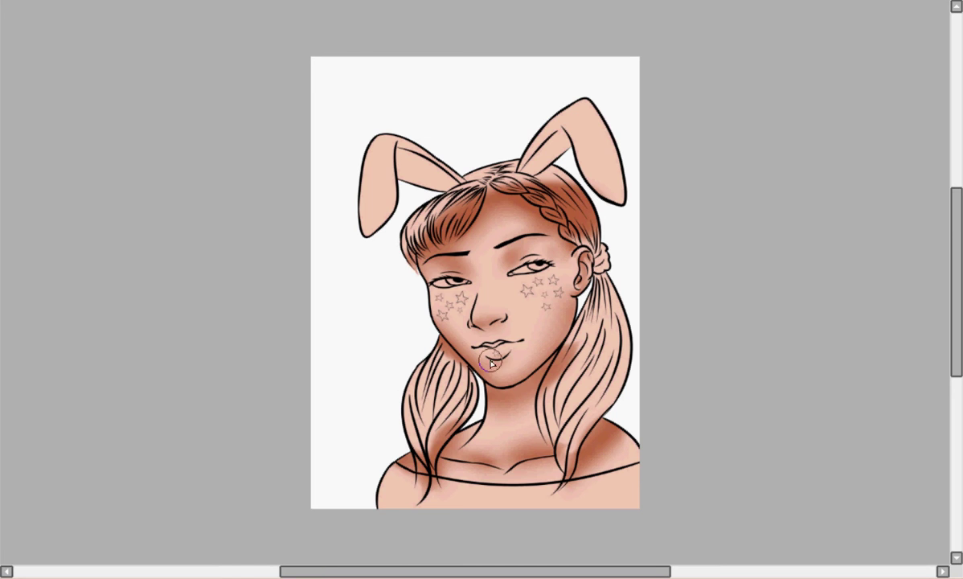
Paint small dark accents under the lower lip, beneath the nose and in the groove above the upper lip.
{"action": "scroll", "coordinate": [463, 334], "scroll_direction": "down", "scroll_amount": 2}
{"action": "scroll", "coordinate": [462, 334], "scroll_direction": "up", "scroll_amount": 5}
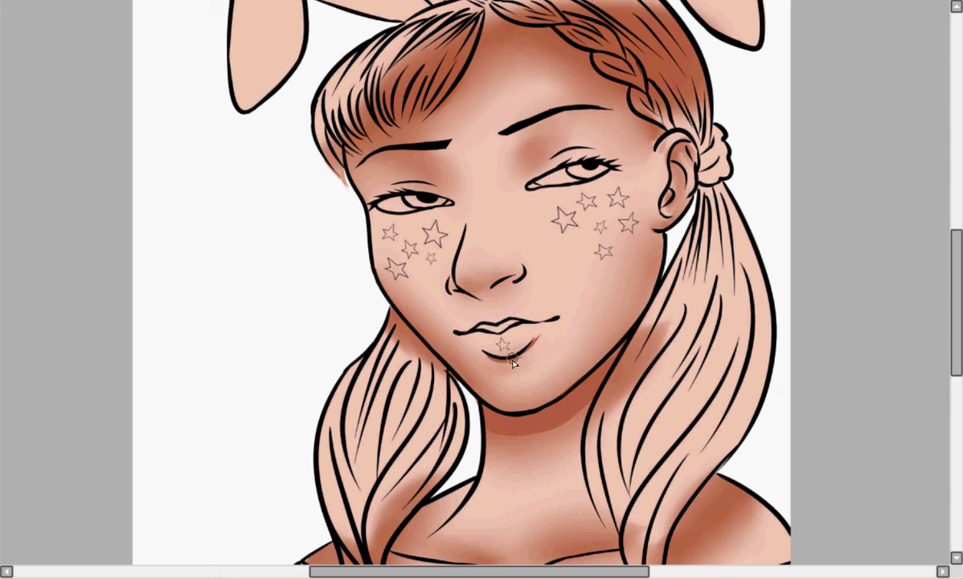
{"action": "mouse_move", "coordinate": [498, 359]}
{"action": "left_mouse_down"}
{"action": "mouse_move", "coordinate": [485, 334]}
{"action": "mouse_move", "coordinate": [482, 357]}
{"action": "mouse_move", "coordinate": [527, 360]}
{"action": "left_mouse_up"}
{"action": "left_click_drag", "start_coordinate": [489, 301], "coordinate": [493, 311]}
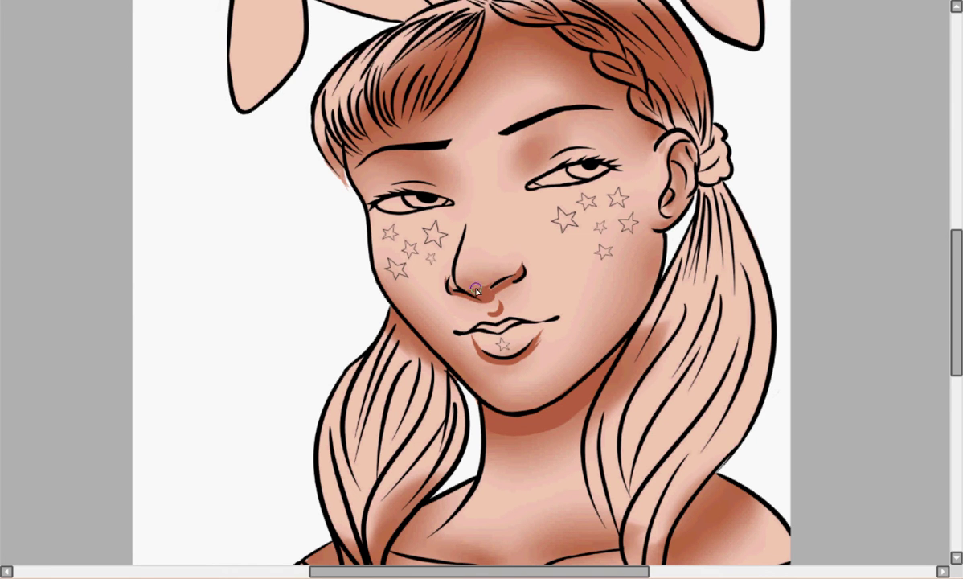
Add and blend reddish-brown accents along both eyelid creases and inside the ear.
{"action": "left_click_drag", "start_coordinate": [586, 153], "coordinate": [515, 143]}
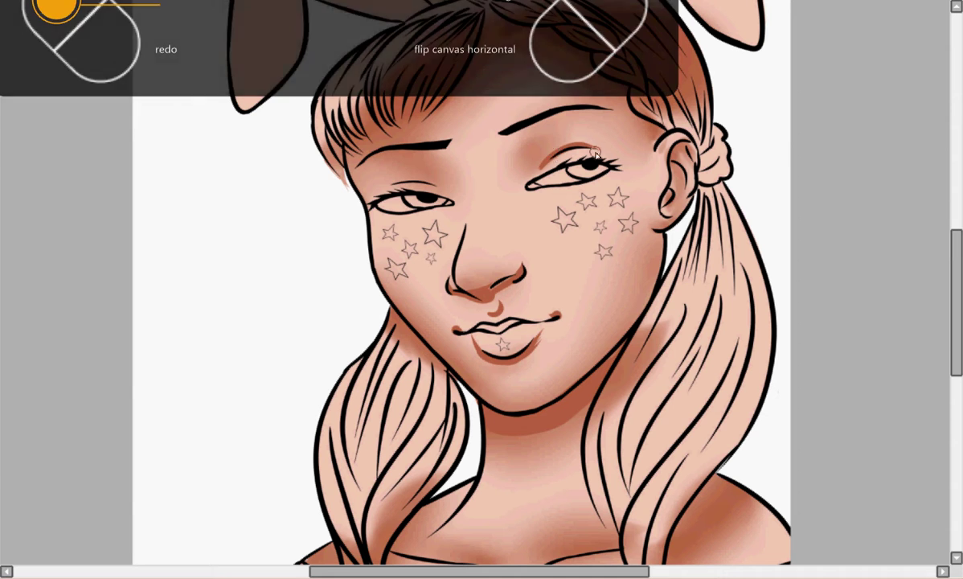
{"action": "mouse_move", "coordinate": [418, 173]}
{"action": "left_mouse_down"}
{"action": "mouse_move", "coordinate": [358, 169]}
{"action": "mouse_move", "coordinate": [422, 181]}
{"action": "left_mouse_up"}
{"action": "left_click_drag", "start_coordinate": [685, 150], "coordinate": [664, 193]}
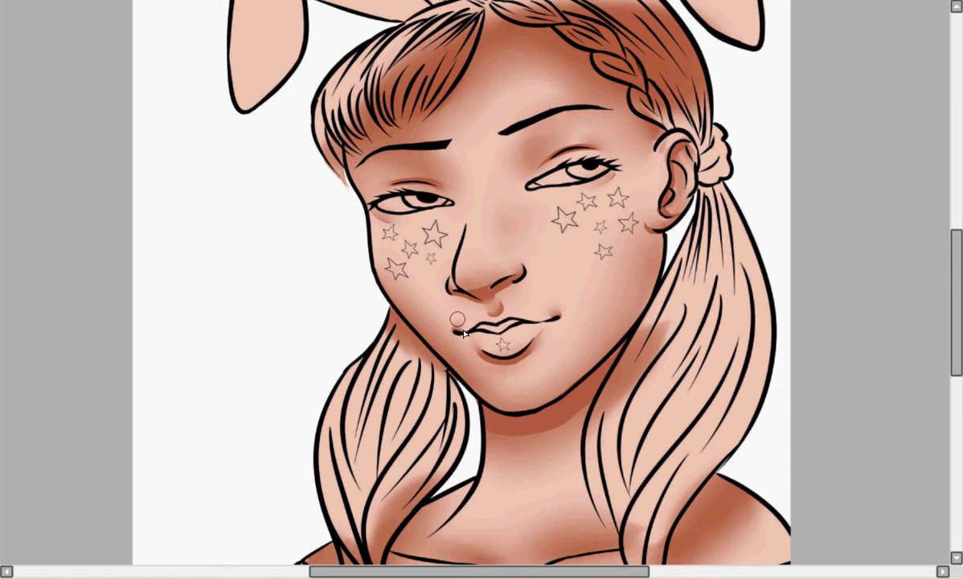
Try a pink blush stroke across each cheek, and undo both strokes.
{"action": "left_click_drag", "start_coordinate": [955, 273], "coordinate": [954, 304]}
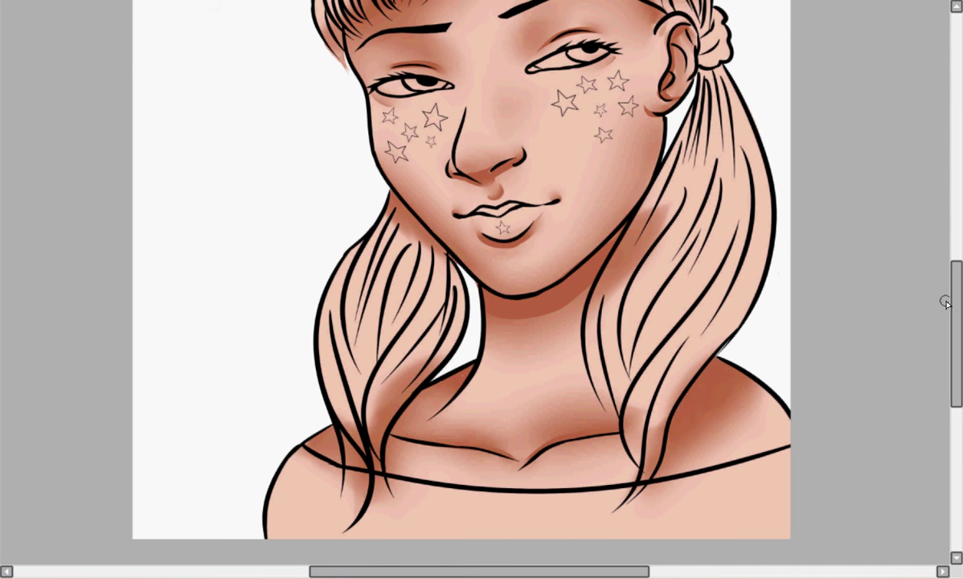
{"action": "left_click_drag", "start_coordinate": [946, 303], "coordinate": [940, 257]}
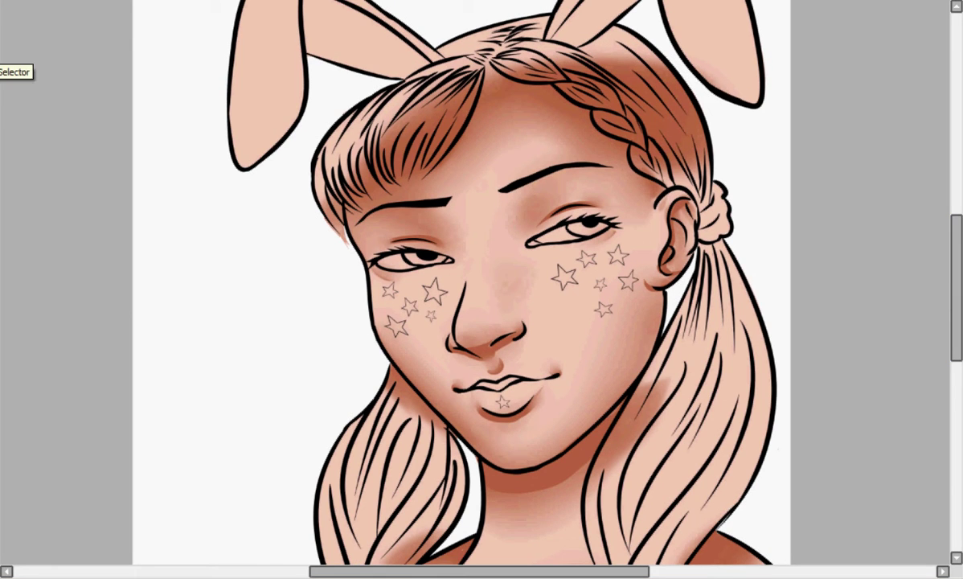
{"action": "left_click_drag", "start_coordinate": [376, 312], "coordinate": [438, 312]}
{"action": "left_click_drag", "start_coordinate": [563, 283], "coordinate": [635, 259]}
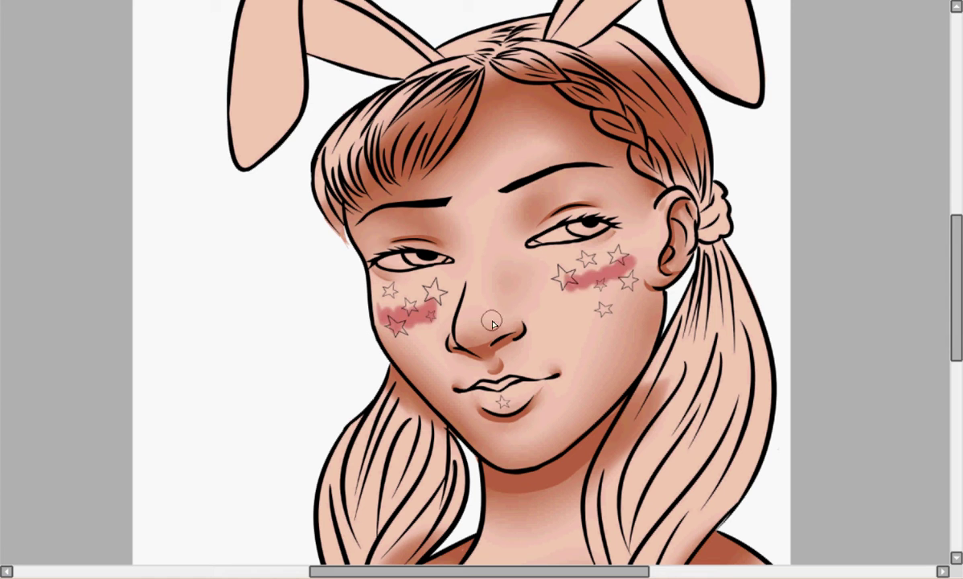
{"action": "key", "text": "ctrl+z"}
{"action": "key", "text": "ctrl+z"}
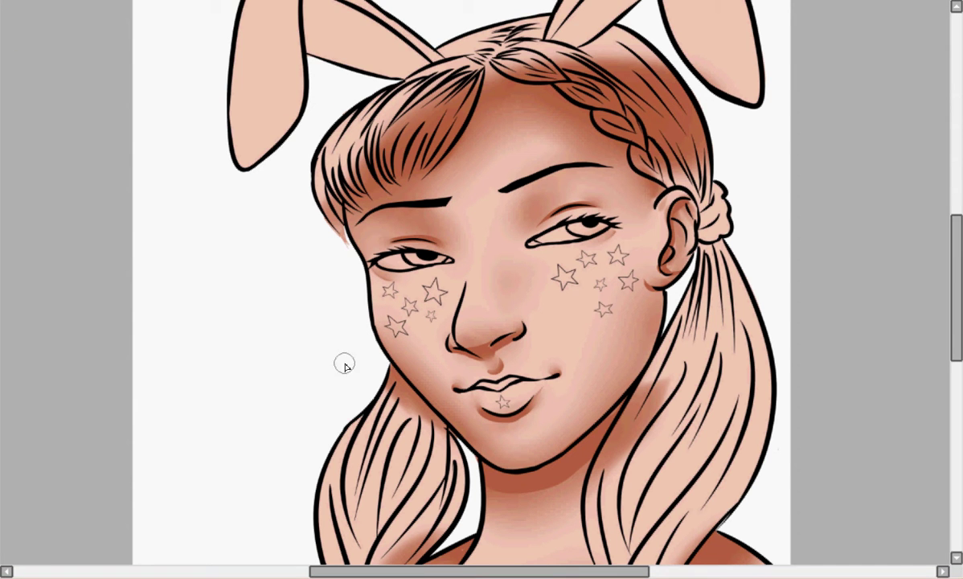
Paint pale cream highlights on the nose bridge, both upper cheeks, above the upper lip and along the braid-side lower cheek.
{"action": "left_click_drag", "start_coordinate": [469, 241], "coordinate": [475, 323]}
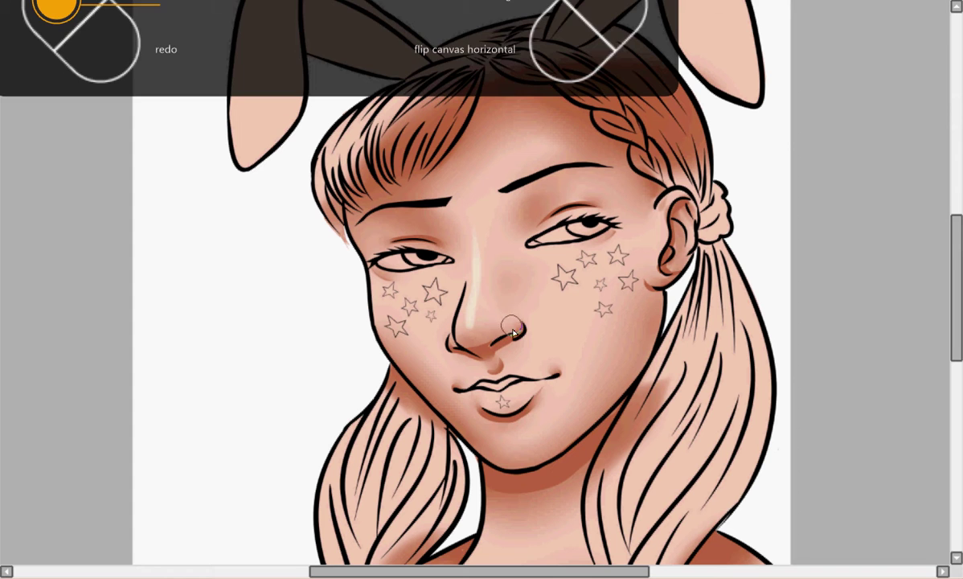
{"action": "left_click_drag", "start_coordinate": [474, 229], "coordinate": [500, 245]}
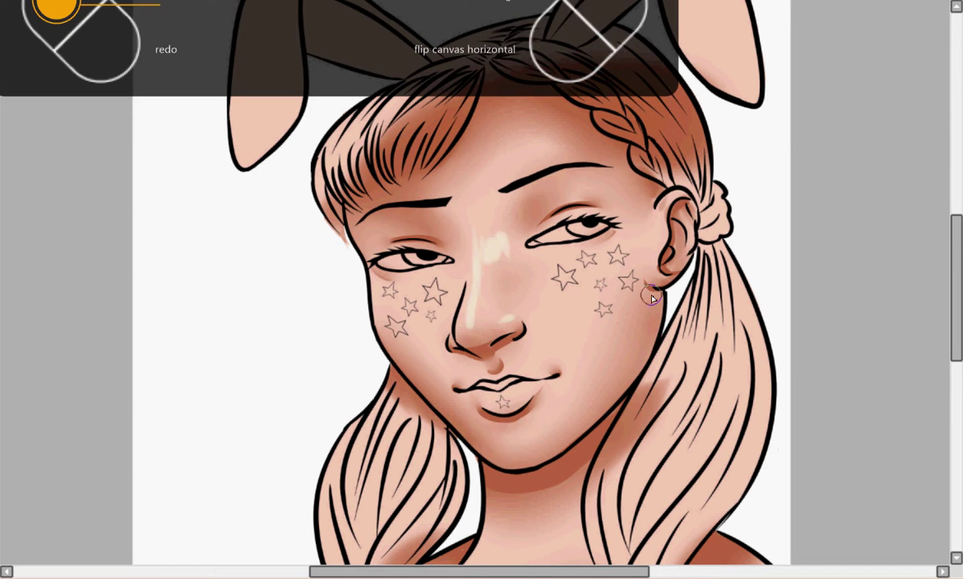
{"action": "left_click_drag", "start_coordinate": [615, 277], "coordinate": [551, 273]}
{"action": "left_click_drag", "start_coordinate": [410, 272], "coordinate": [389, 296]}
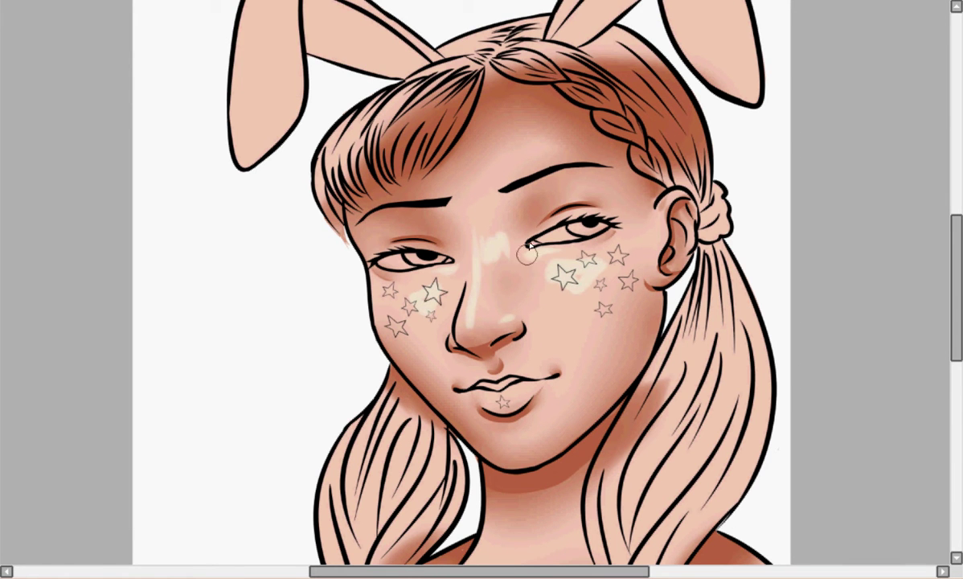
{"action": "left_click_drag", "start_coordinate": [593, 346], "coordinate": [569, 398]}
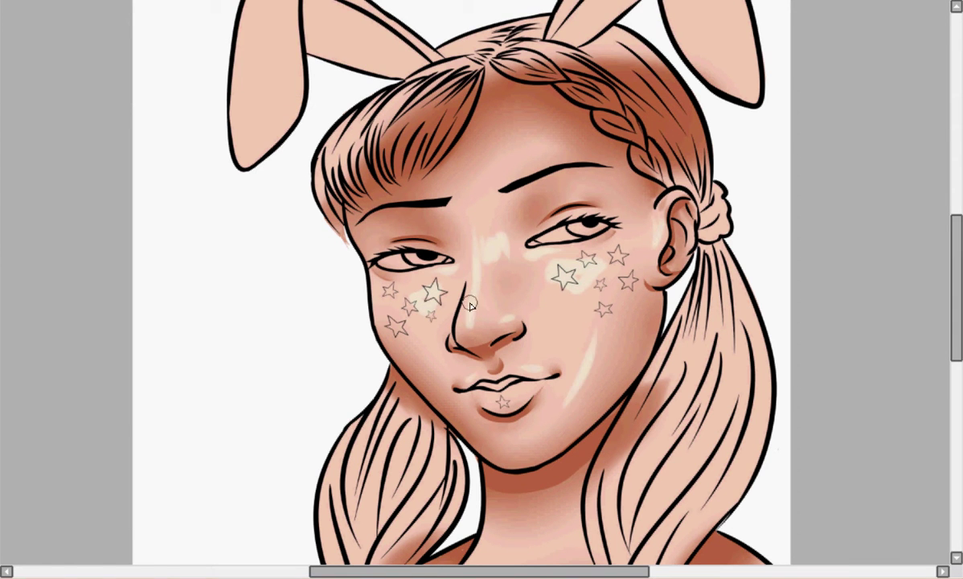
Blend the cream highlights on the nose and cheeks into the skin, and add a soft one to the forehead.
{"action": "left_click_drag", "start_coordinate": [507, 236], "coordinate": [477, 278]}
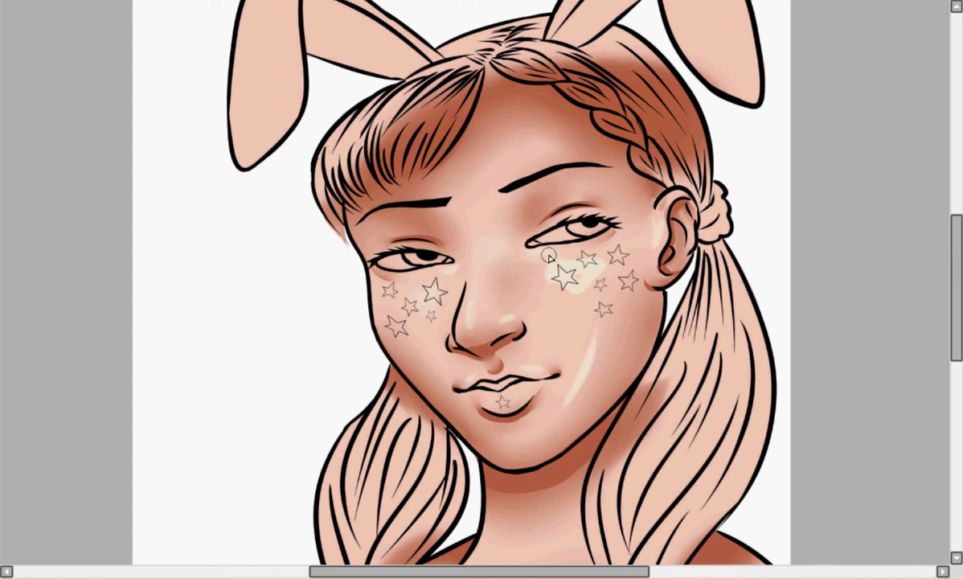
{"action": "left_click_drag", "start_coordinate": [592, 341], "coordinate": [572, 402]}
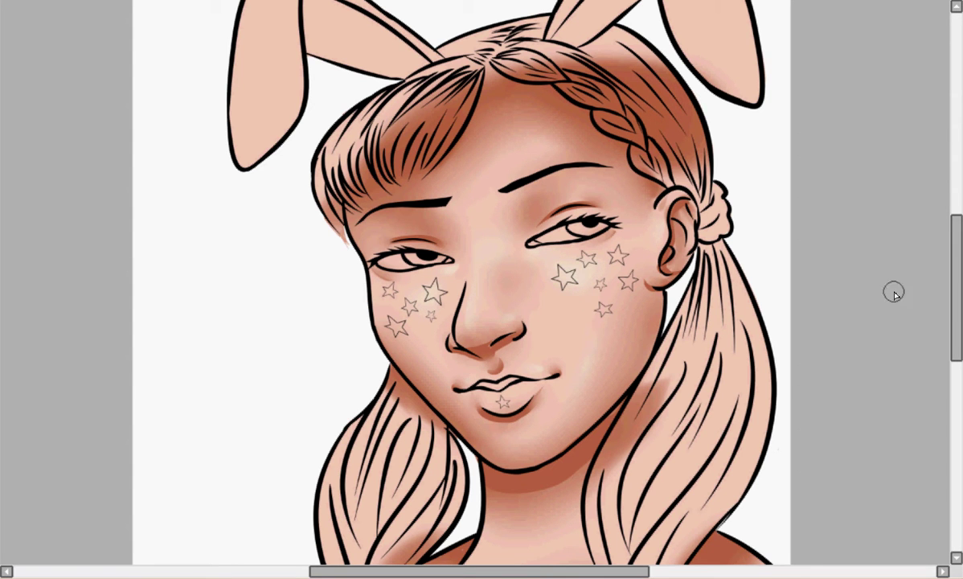
{"action": "left_click_drag", "start_coordinate": [548, 155], "coordinate": [500, 169]}
Paint cream highlights on the neck, below the collarbones and on the braid-side shoulder, and blend them into the skin.
{"action": "scroll", "coordinate": [501, 221], "scroll_direction": "down", "scroll_amount": 5}
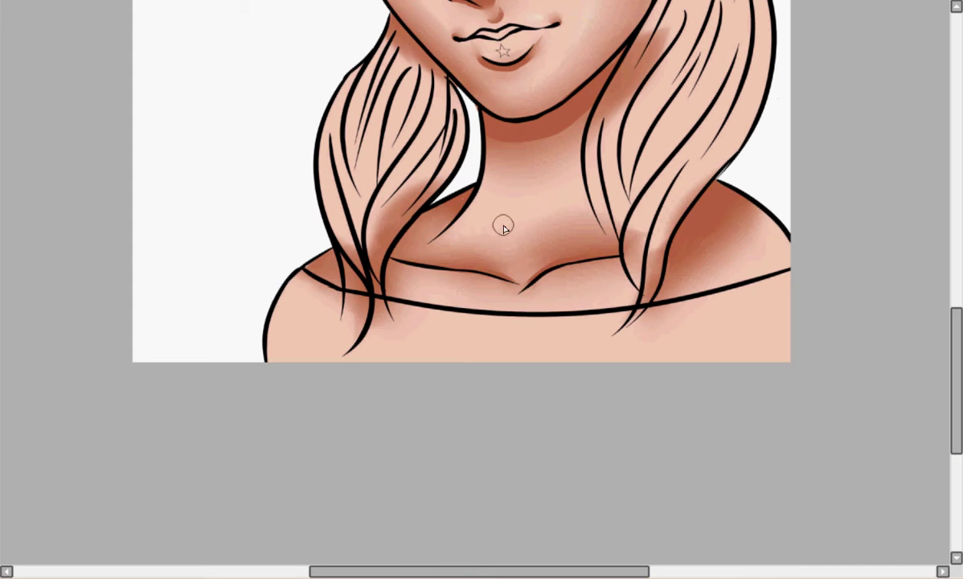
{"action": "left_click_drag", "start_coordinate": [434, 296], "coordinate": [498, 300]}
{"action": "left_click_drag", "start_coordinate": [667, 270], "coordinate": [727, 237]}
{"action": "mouse_move", "coordinate": [506, 197]}
{"action": "left_mouse_down"}
{"action": "mouse_move", "coordinate": [554, 181]}
{"action": "mouse_move", "coordinate": [571, 189]}
{"action": "left_mouse_up"}
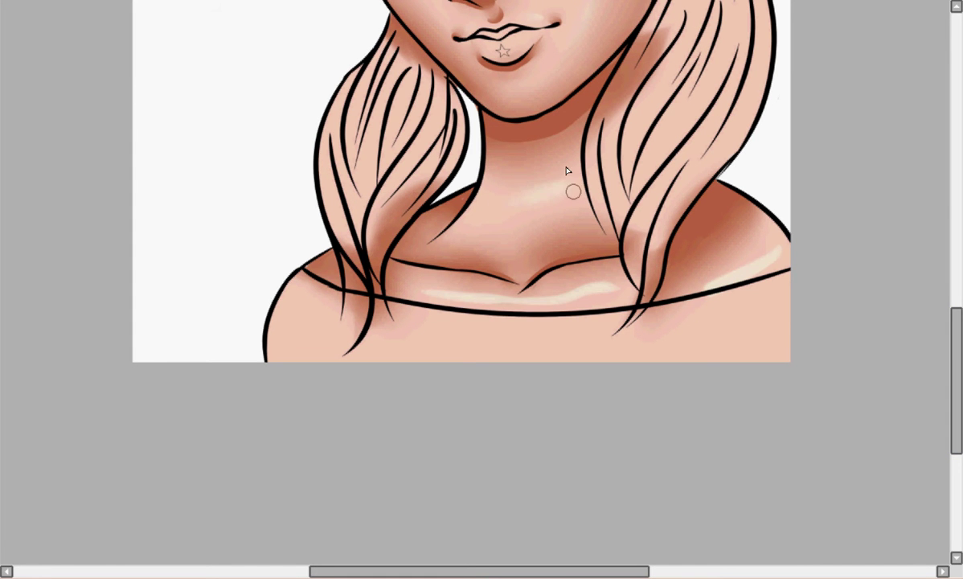
{"action": "mouse_move", "coordinate": [402, 291]}
{"action": "left_mouse_down"}
{"action": "mouse_move", "coordinate": [523, 303]}
{"action": "mouse_move", "coordinate": [693, 297]}
{"action": "mouse_move", "coordinate": [723, 241]}
{"action": "left_mouse_up"}
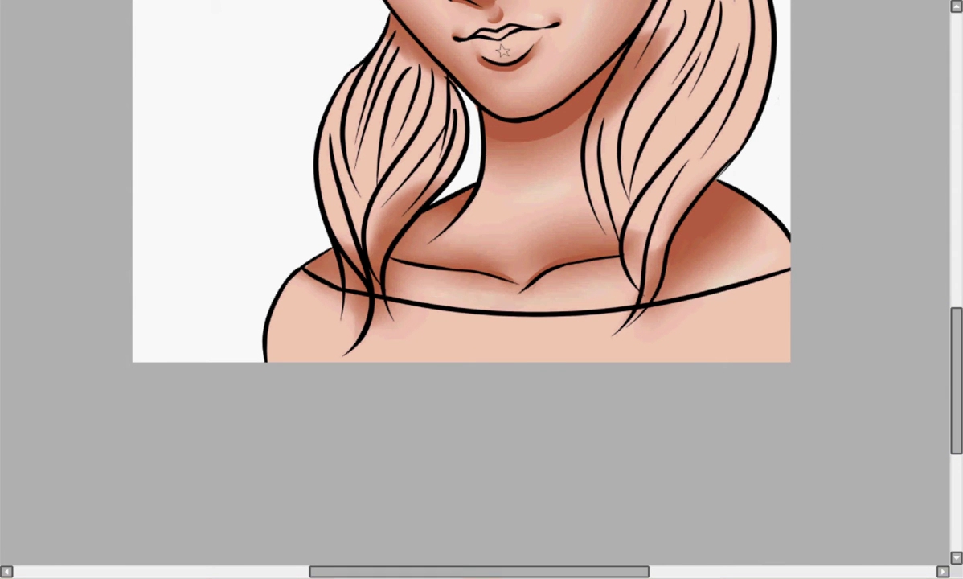
Colour the lips purple and deepen them with darker violet along the mouth line and lower edge.
{"action": "scroll", "coordinate": [578, 357], "scroll_direction": "up", "scroll_amount": 5}
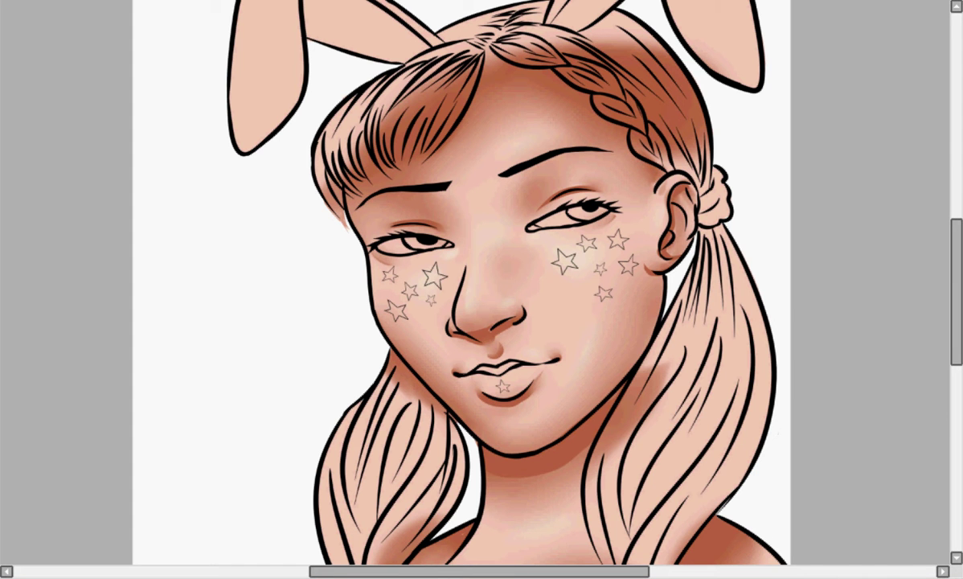
{"action": "left_click_drag", "start_coordinate": [484, 383], "coordinate": [498, 380]}
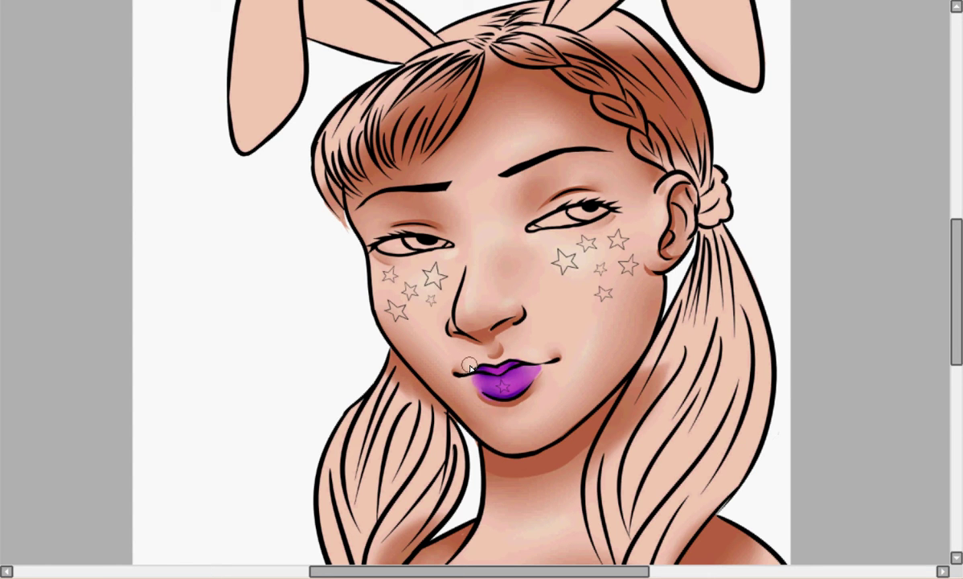
{"action": "scroll", "coordinate": [505, 386], "scroll_direction": "up", "scroll_amount": 3}
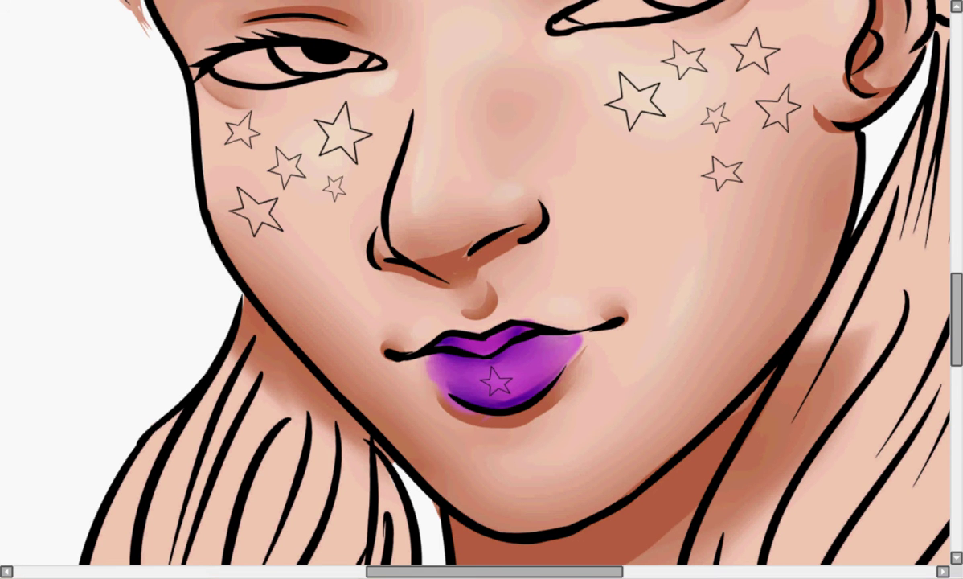
{"action": "mouse_move", "coordinate": [584, 338]}
{"action": "left_mouse_down"}
{"action": "mouse_move", "coordinate": [512, 410]}
{"action": "mouse_move", "coordinate": [575, 351]}
{"action": "mouse_move", "coordinate": [479, 390]}
{"action": "mouse_move", "coordinate": [446, 388]}
{"action": "mouse_move", "coordinate": [497, 402]}
{"action": "mouse_move", "coordinate": [570, 355]}
{"action": "left_mouse_up"}
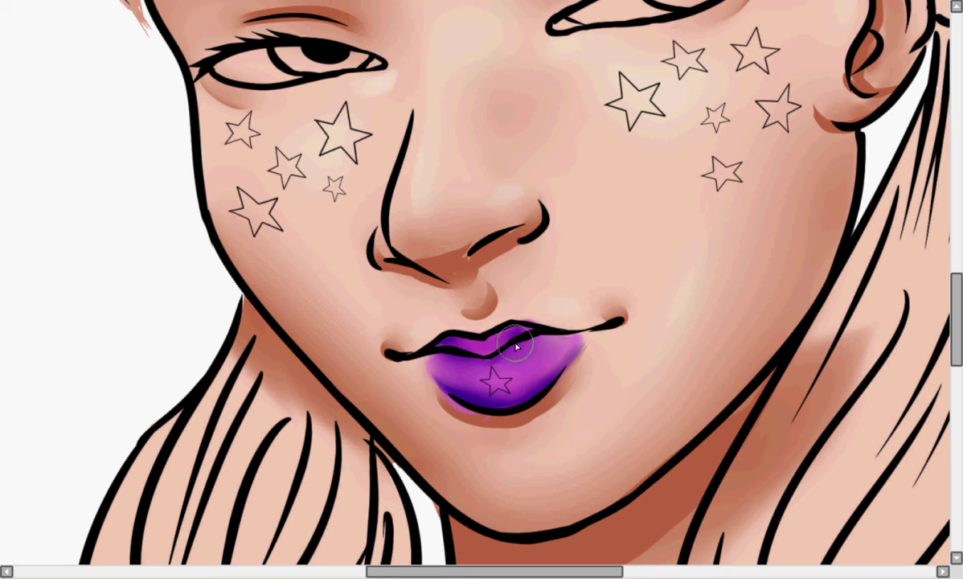
{"action": "mouse_move", "coordinate": [422, 341]}
{"action": "left_mouse_down"}
{"action": "mouse_move", "coordinate": [505, 322]}
{"action": "mouse_move", "coordinate": [463, 338]}
{"action": "left_mouse_up"}
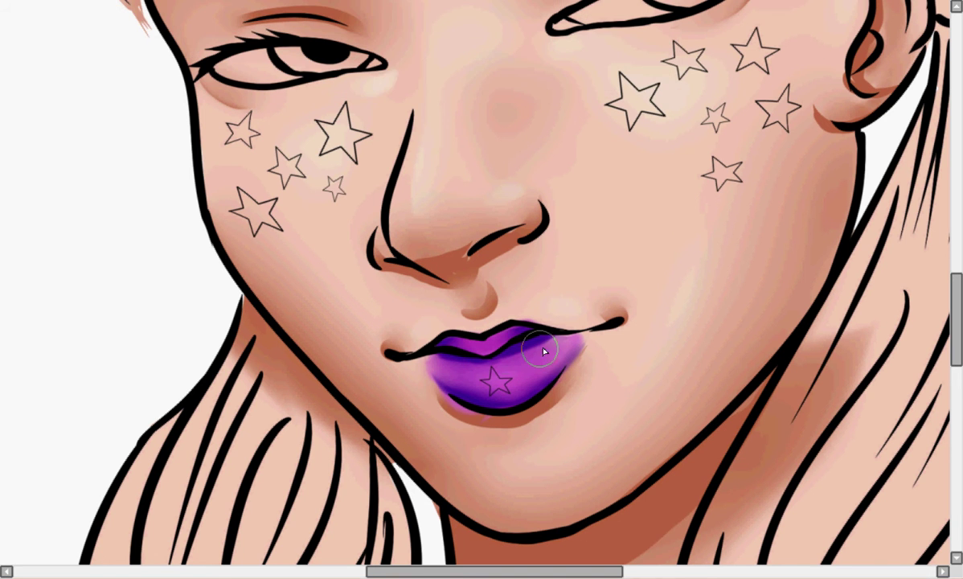
{"action": "scroll", "coordinate": [482, 289], "scroll_direction": "up", "scroll_amount": 5}
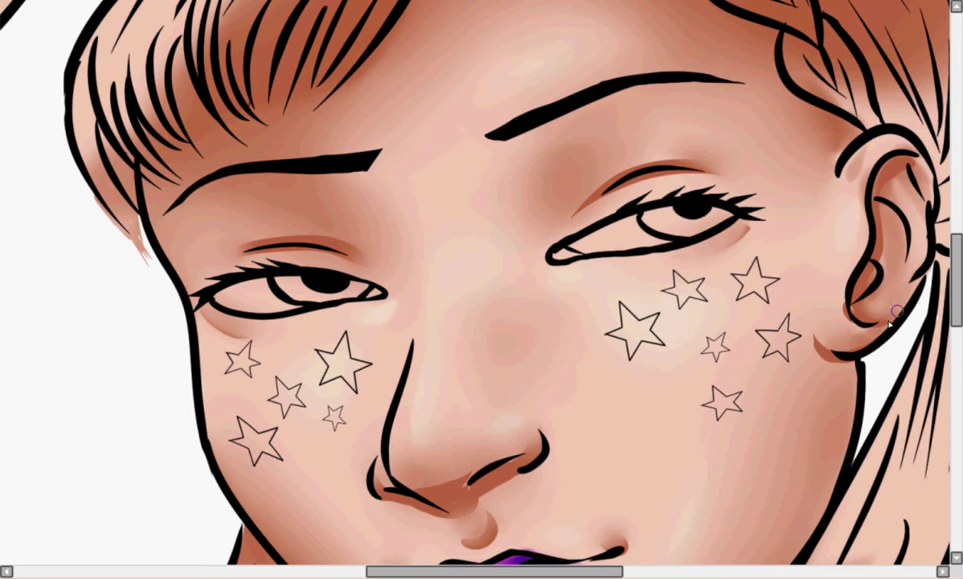
Paint a soft lavender eyeshadow base over both eyelids, from the upper lash lines up towards the brows.
{"action": "scroll", "coordinate": [424, 273], "scroll_direction": "down", "scroll_amount": 5}
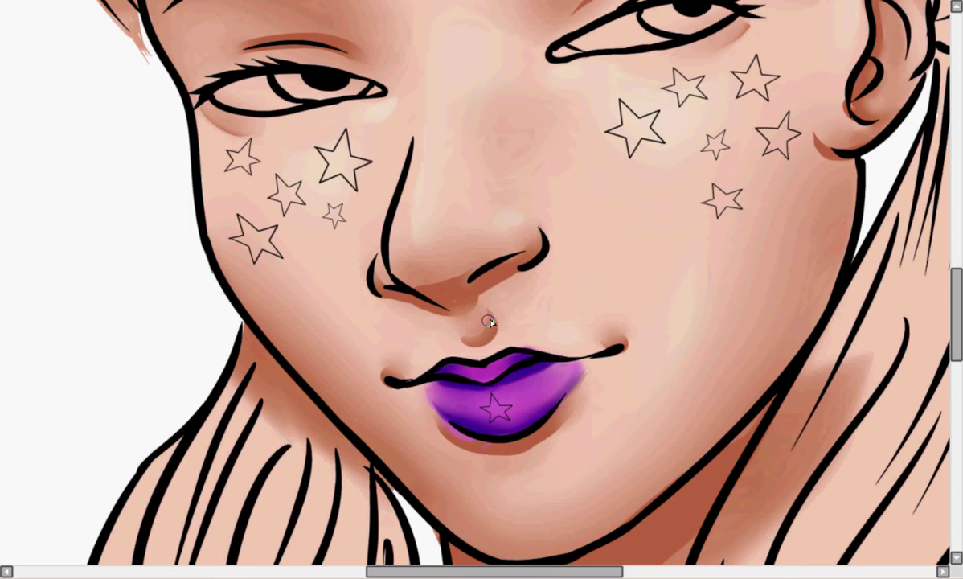
{"action": "scroll", "coordinate": [72, 308], "scroll_direction": "up", "scroll_amount": 5}
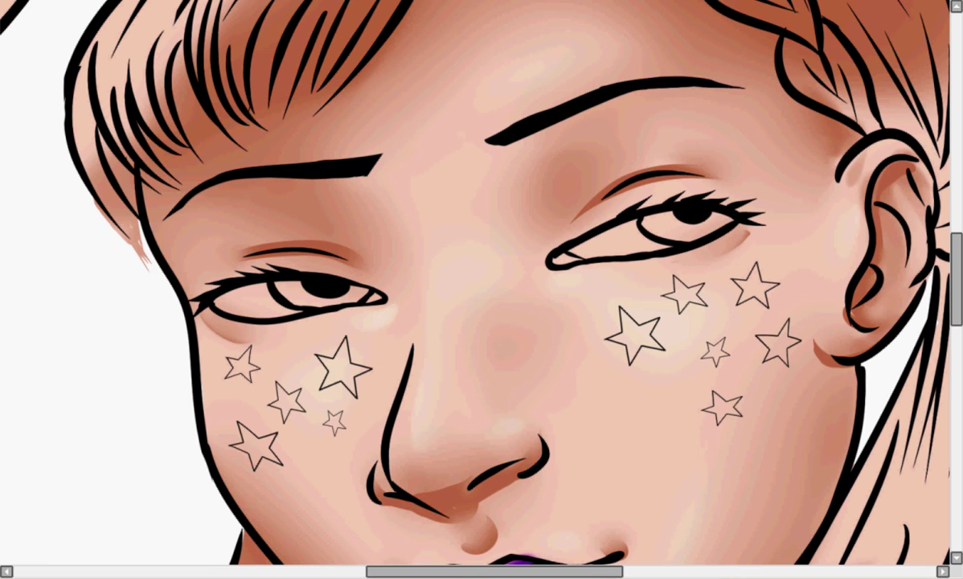
{"action": "left_click_drag", "start_coordinate": [611, 165], "coordinate": [736, 161]}
{"action": "mouse_move", "coordinate": [241, 245]}
{"action": "left_mouse_down"}
{"action": "mouse_move", "coordinate": [375, 284]}
{"action": "mouse_move", "coordinate": [294, 237]}
{"action": "left_mouse_up"}
{"action": "scroll", "coordinate": [294, 241], "scroll_direction": "down", "scroll_amount": 1}
{"action": "scroll", "coordinate": [97, 281], "scroll_direction": "up", "scroll_amount": 2}
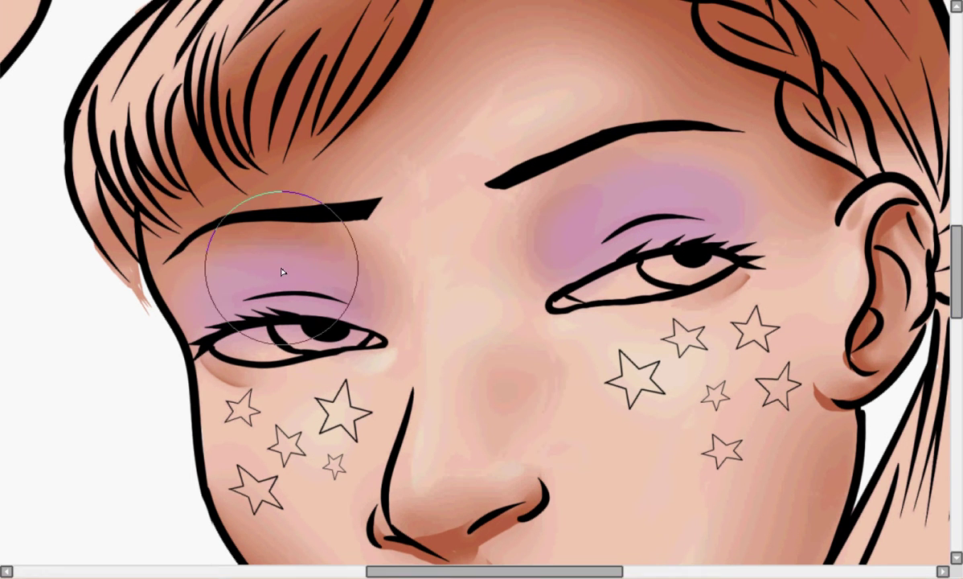
Add magenta eyeshadow along the upper lash lines and at the outer corners of both eyes.
{"action": "mouse_move", "coordinate": [241, 304]}
{"action": "left_mouse_down"}
{"action": "mouse_move", "coordinate": [226, 337]}
{"action": "mouse_move", "coordinate": [229, 312]}
{"action": "mouse_move", "coordinate": [337, 297]}
{"action": "left_mouse_up"}
{"action": "mouse_move", "coordinate": [707, 237]}
{"action": "left_mouse_down"}
{"action": "mouse_move", "coordinate": [575, 280]}
{"action": "mouse_move", "coordinate": [683, 241]}
{"action": "left_mouse_up"}
{"action": "left_click_drag", "start_coordinate": [182, 275], "coordinate": [189, 317]}
{"action": "left_click_drag", "start_coordinate": [691, 173], "coordinate": [731, 183]}
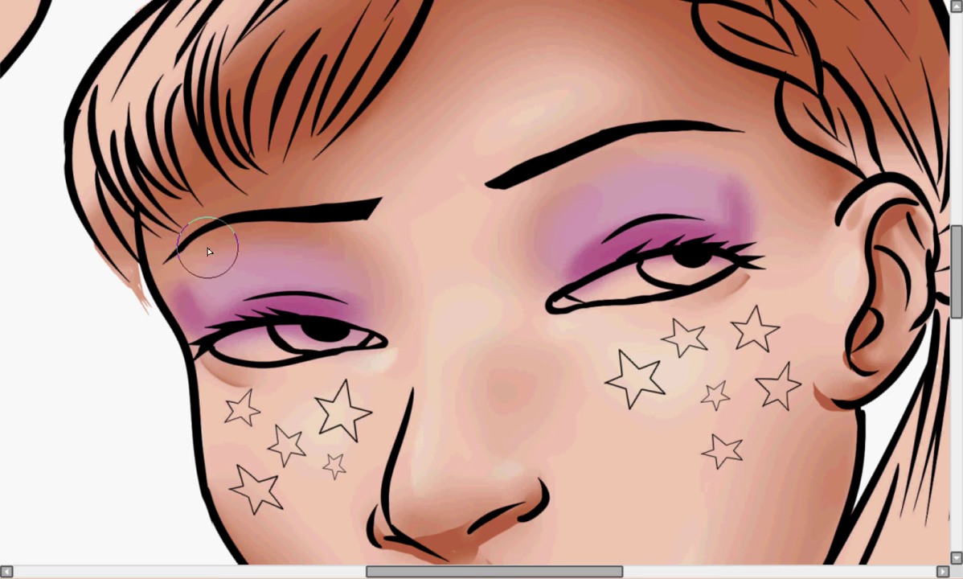
Add violet to the inner creases of both eyelids and blend it across the lavender and magenta eyeshadow.
{"action": "left_click_drag", "start_coordinate": [591, 243], "coordinate": [572, 237]}
{"action": "left_click_drag", "start_coordinate": [268, 280], "coordinate": [349, 274]}
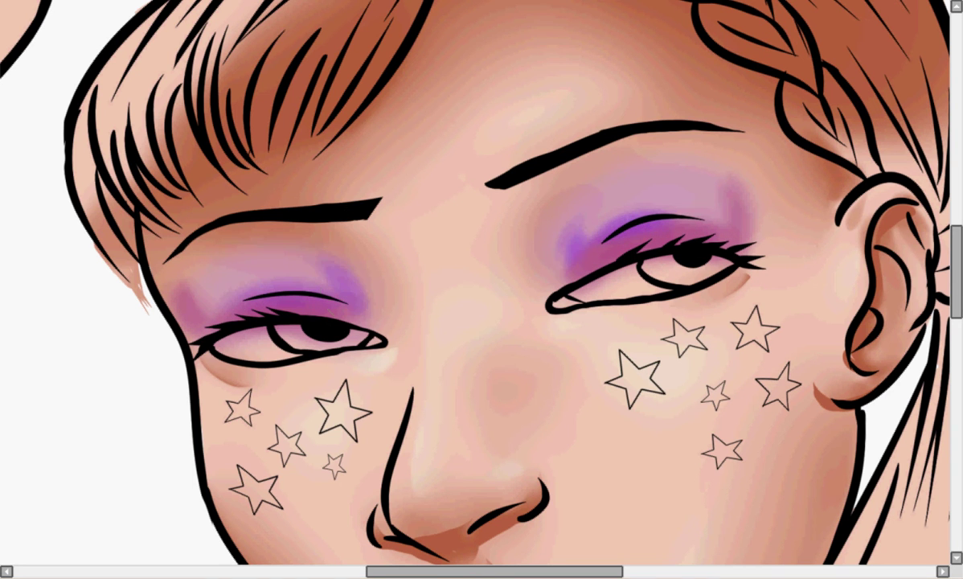
{"action": "left_click_drag", "start_coordinate": [172, 283], "coordinate": [326, 279]}
{"action": "mouse_move", "coordinate": [522, 197]}
{"action": "left_mouse_down"}
{"action": "mouse_move", "coordinate": [570, 217]}
{"action": "mouse_move", "coordinate": [714, 198]}
{"action": "left_mouse_up"}
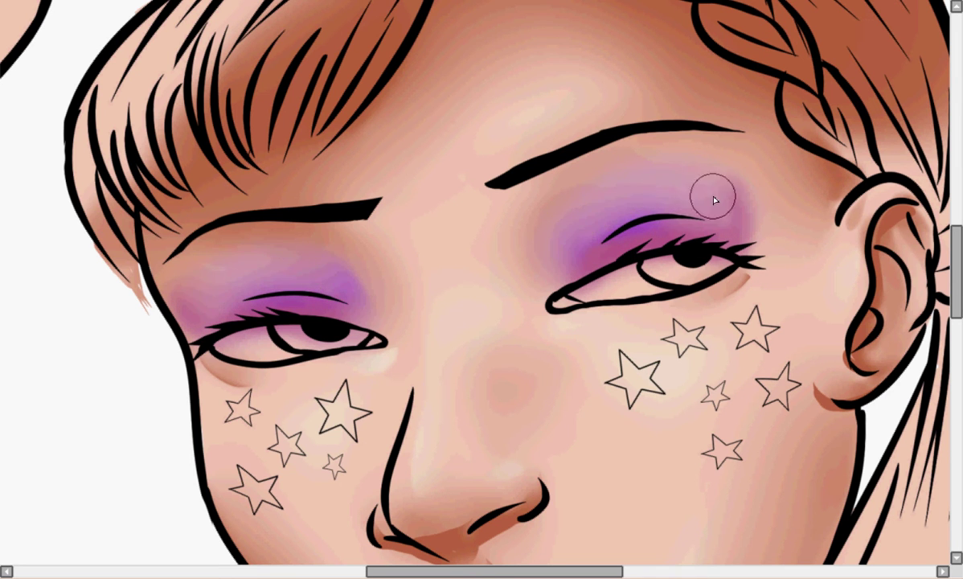
{"action": "scroll", "coordinate": [178, 287], "scroll_direction": "down", "scroll_amount": 3}
{"action": "scroll", "coordinate": [177, 287], "scroll_direction": "up", "scroll_amount": 1}
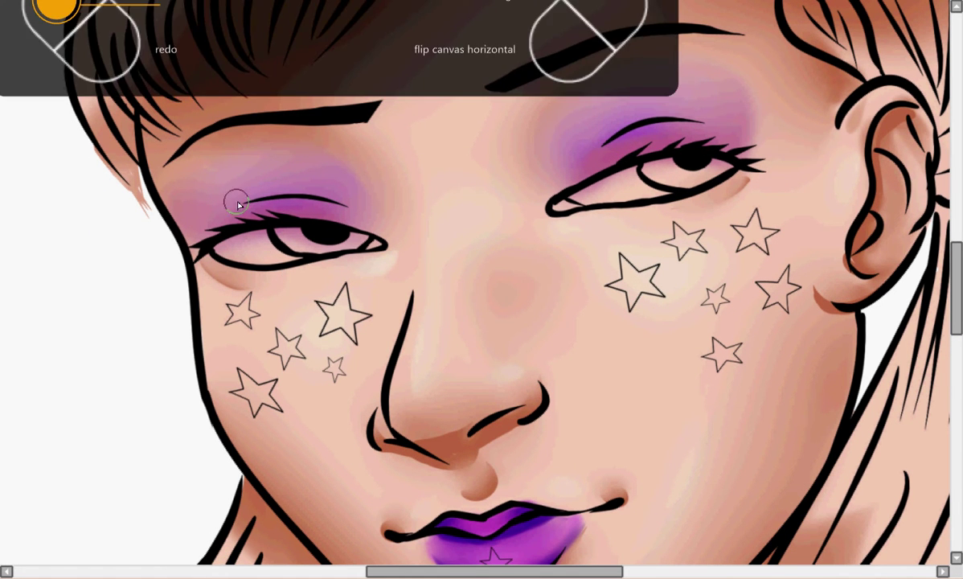
Paint dark violet along both eyelid creases and blend it softly into the surrounding eyeshadow.
{"action": "left_click_drag", "start_coordinate": [229, 208], "coordinate": [361, 205]}
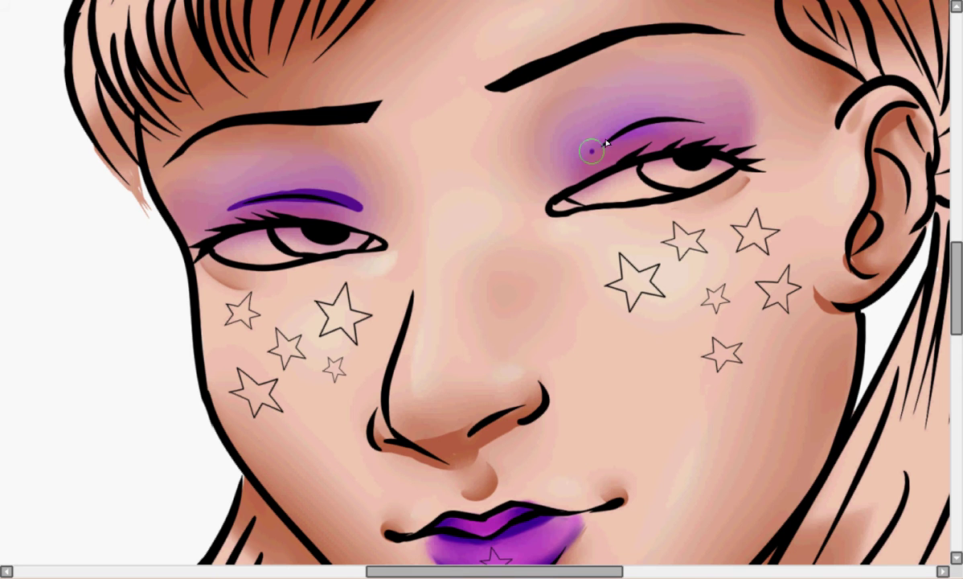
{"action": "left_click_drag", "start_coordinate": [593, 151], "coordinate": [699, 122]}
{"action": "left_click_drag", "start_coordinate": [216, 198], "coordinate": [366, 208]}
{"action": "left_click_drag", "start_coordinate": [588, 126], "coordinate": [654, 127]}
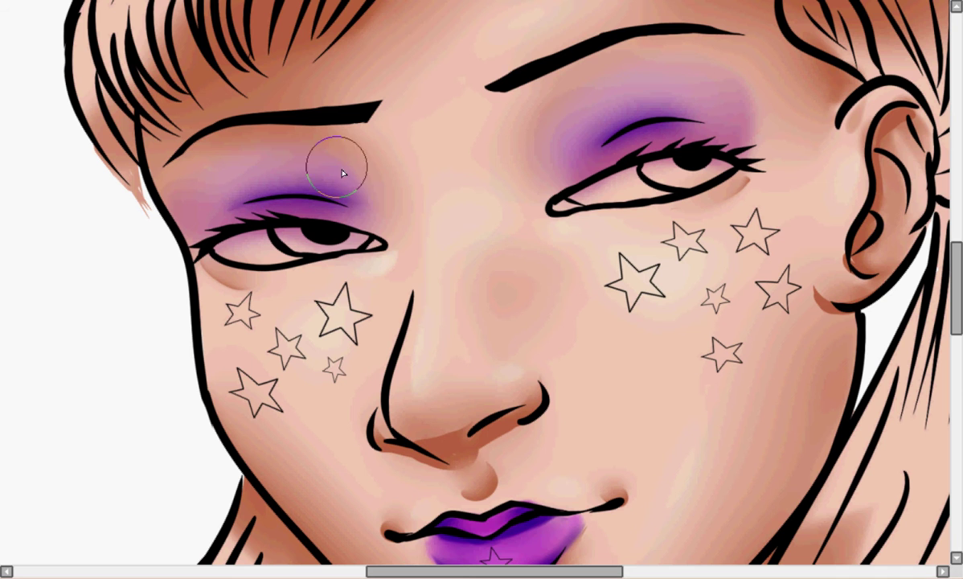
Brush pale yellow highlights onto the inner ends of both eyelids and paint white accents around the inner eye corners.
{"action": "left_click_drag", "start_coordinate": [550, 197], "coordinate": [557, 143]}
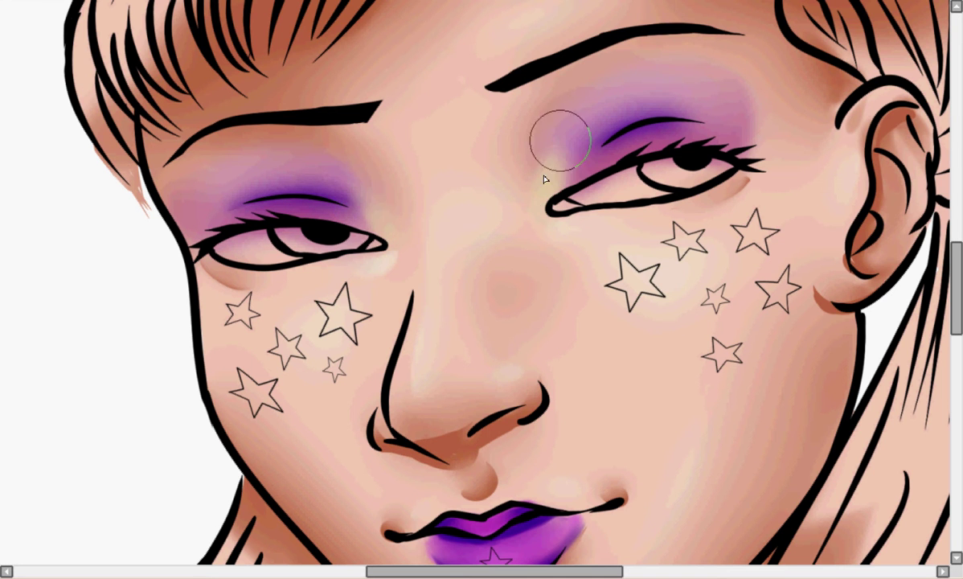
{"action": "left_click_drag", "start_coordinate": [358, 189], "coordinate": [374, 209]}
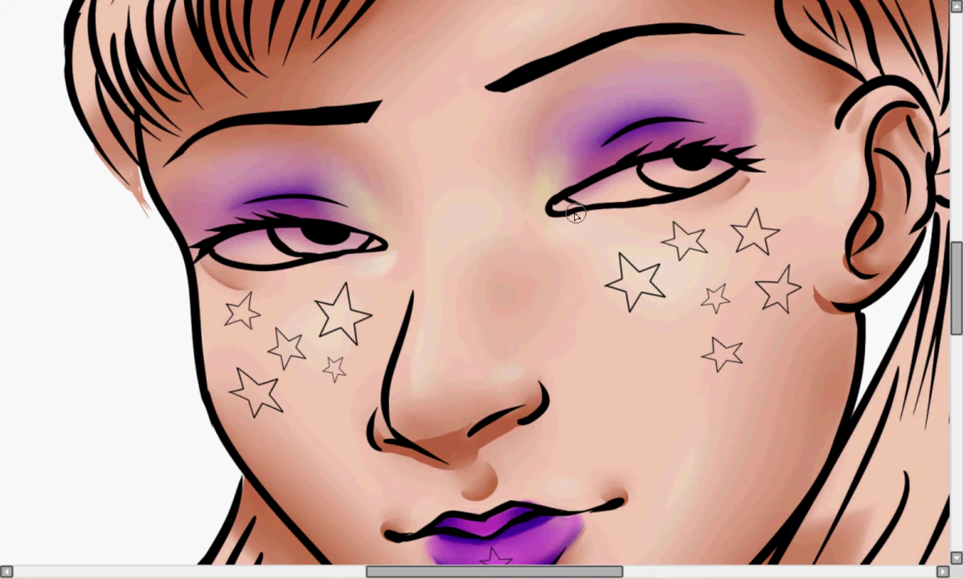
{"action": "left_click_drag", "start_coordinate": [391, 251], "coordinate": [380, 255]}
{"action": "left_click_drag", "start_coordinate": [540, 214], "coordinate": [581, 215]}
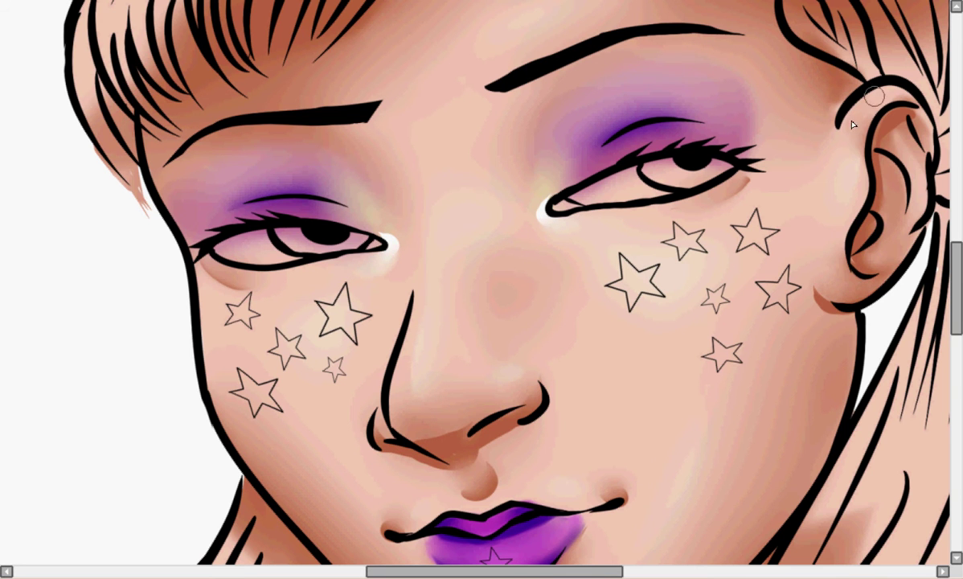
Lighten and smooth the forehead shading below the hairline and braid, blending the highlight above the brow into the skin.
{"action": "scroll", "coordinate": [746, 291], "scroll_direction": "down", "scroll_amount": 2}
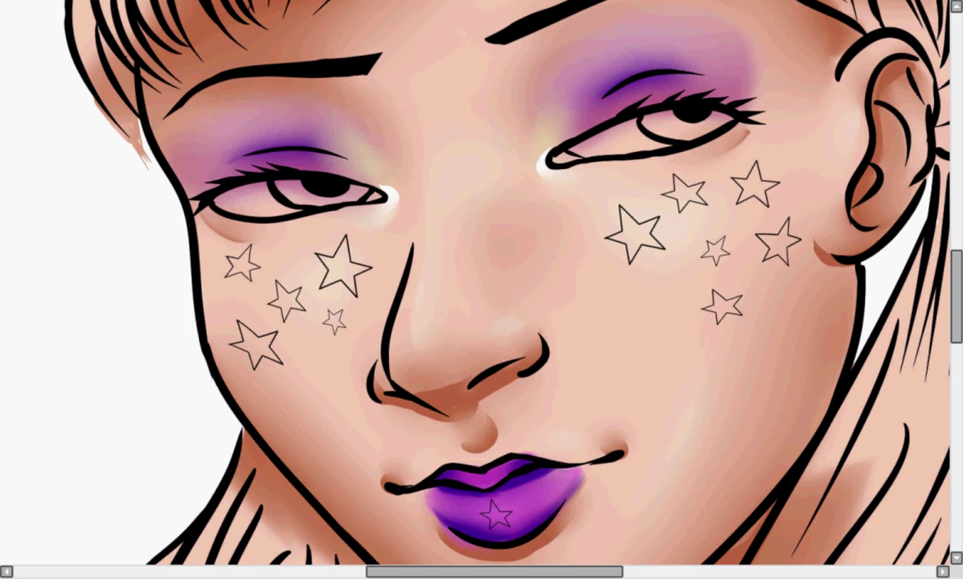
{"action": "scroll", "coordinate": [711, 250], "scroll_direction": "down", "scroll_amount": 5}
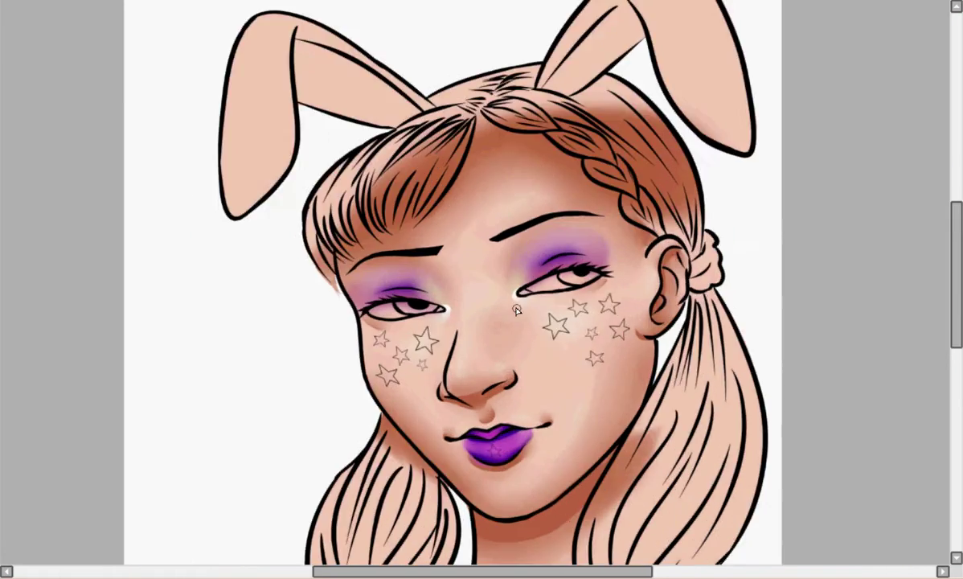
{"action": "scroll", "coordinate": [542, 242], "scroll_direction": "up", "scroll_amount": 4}
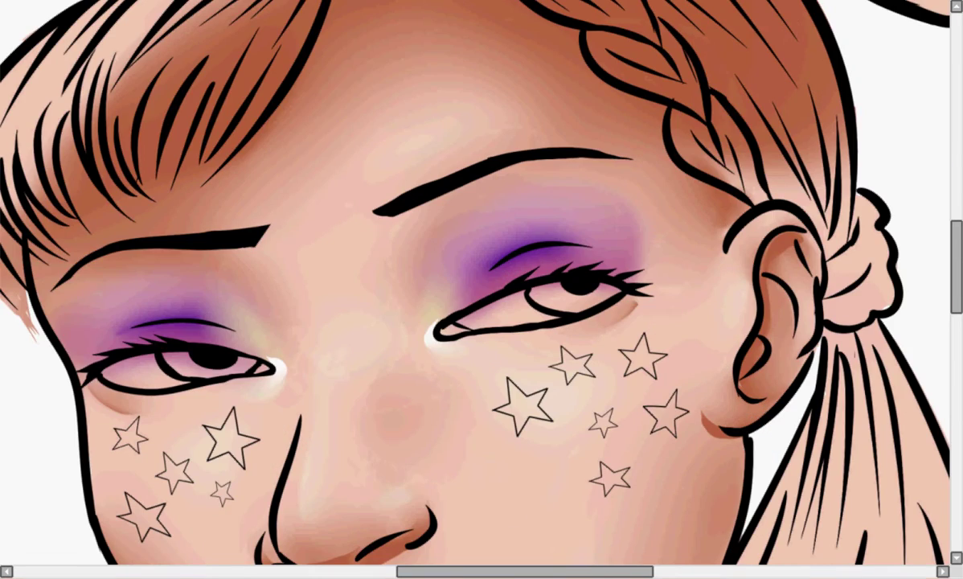
{"action": "scroll", "coordinate": [893, 213], "scroll_direction": "up", "scroll_amount": 3}
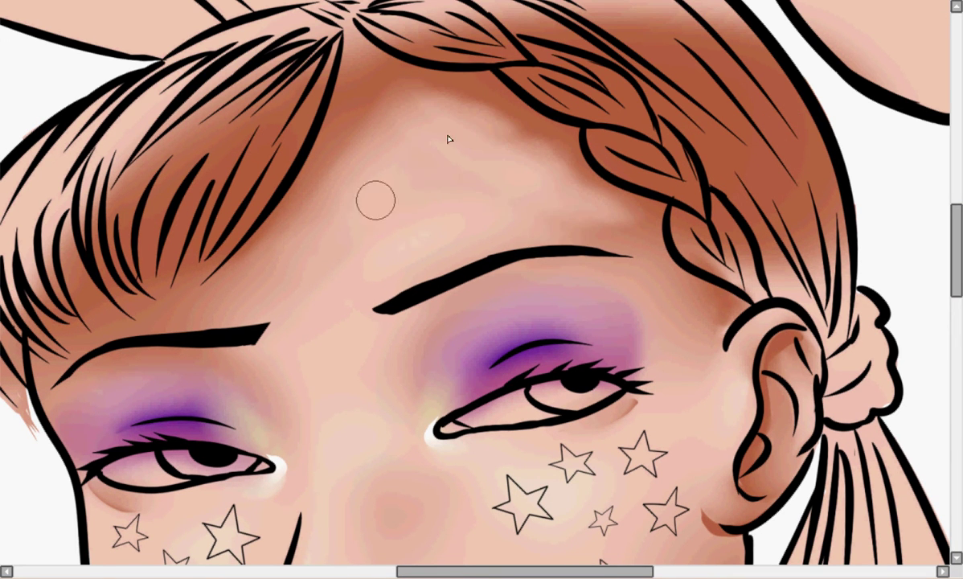
{"action": "scroll", "coordinate": [947, 250], "scroll_direction": "down", "scroll_amount": 5}
{"action": "scroll", "coordinate": [947, 249], "scroll_direction": "up", "scroll_amount": 2}
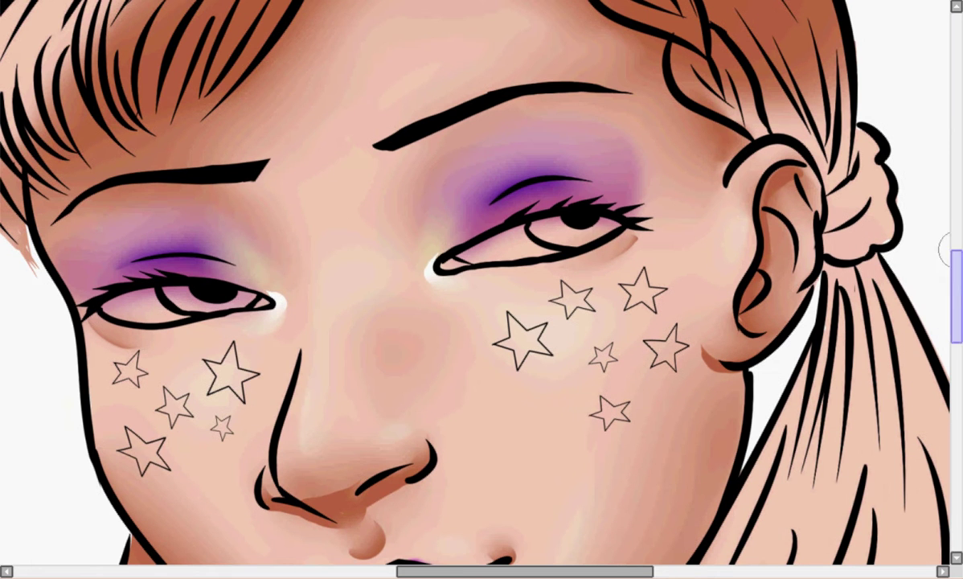